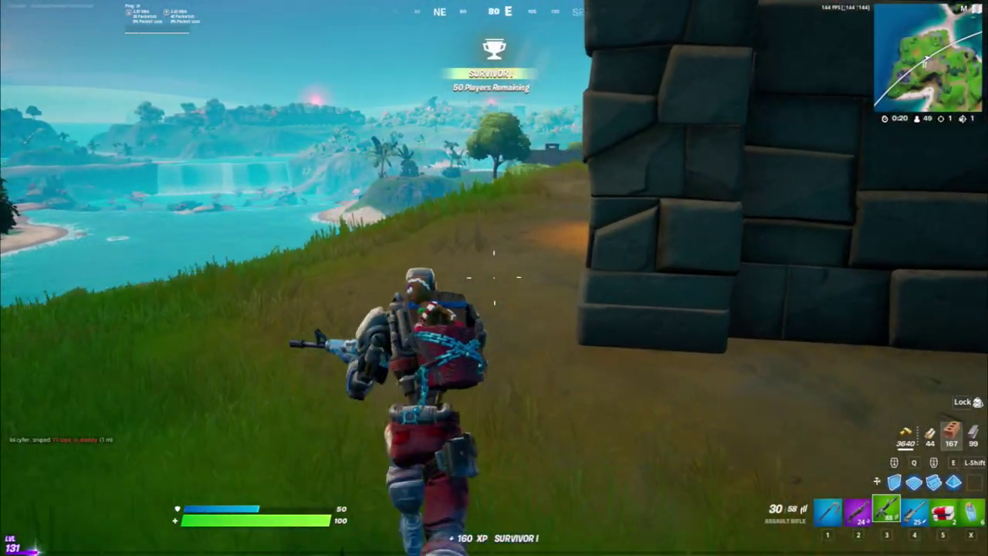
Step: Run the Fortnite character forward down the grassy hillside toward the lake and lighthouse
{"action": "key", "text": "w"}
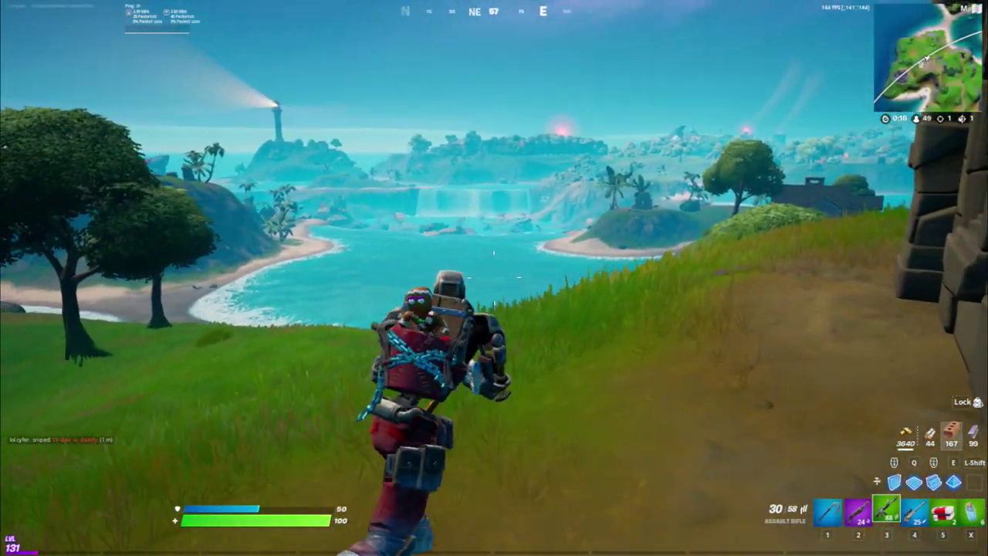
{"action": "key", "text": "w"}
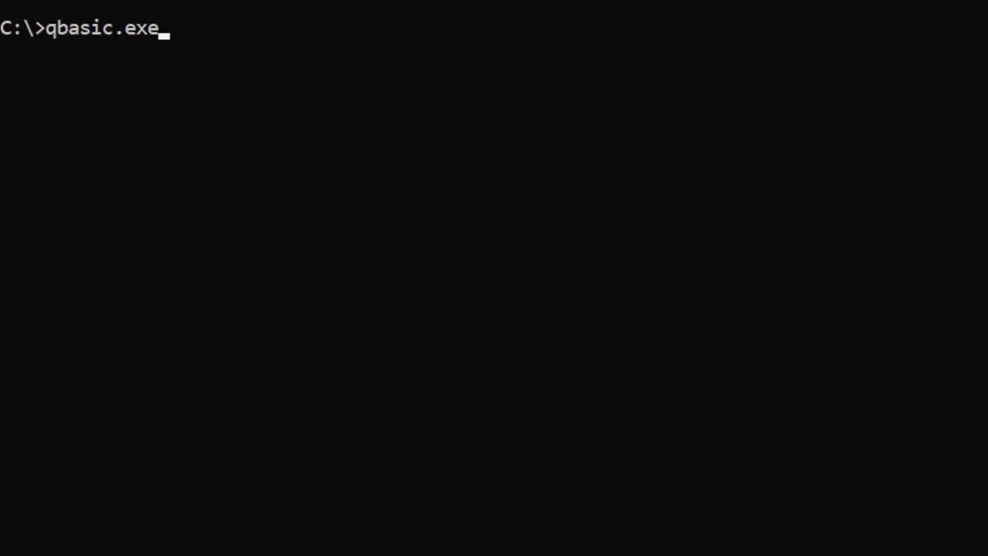
Step: Launch QBasic, dismiss its notice to reach the help index, then type 'buffer_max_size - _read_buffer_size;'
{"action": "key", "text": "Return"}
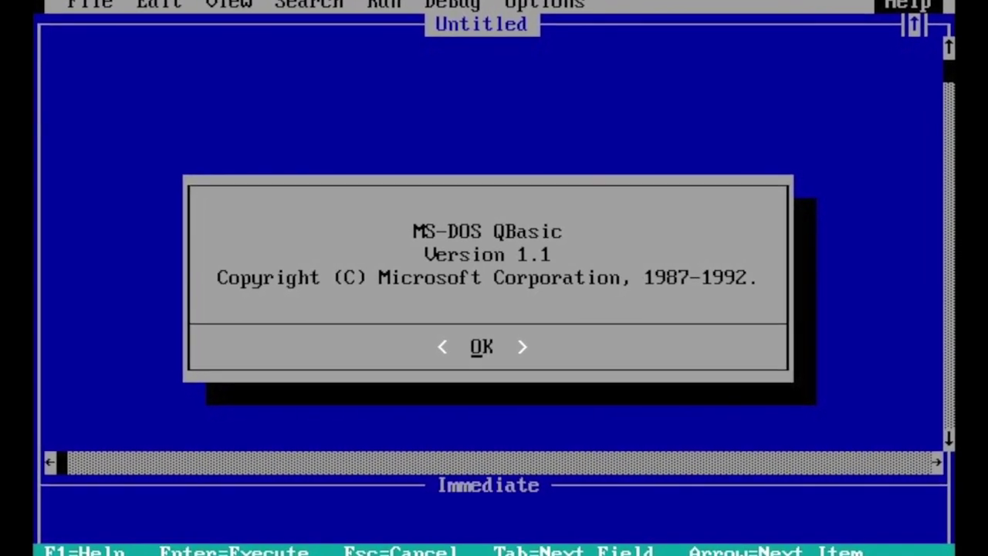
{"action": "key", "text": "Return"}
{"action": "key", "text": "F1"}
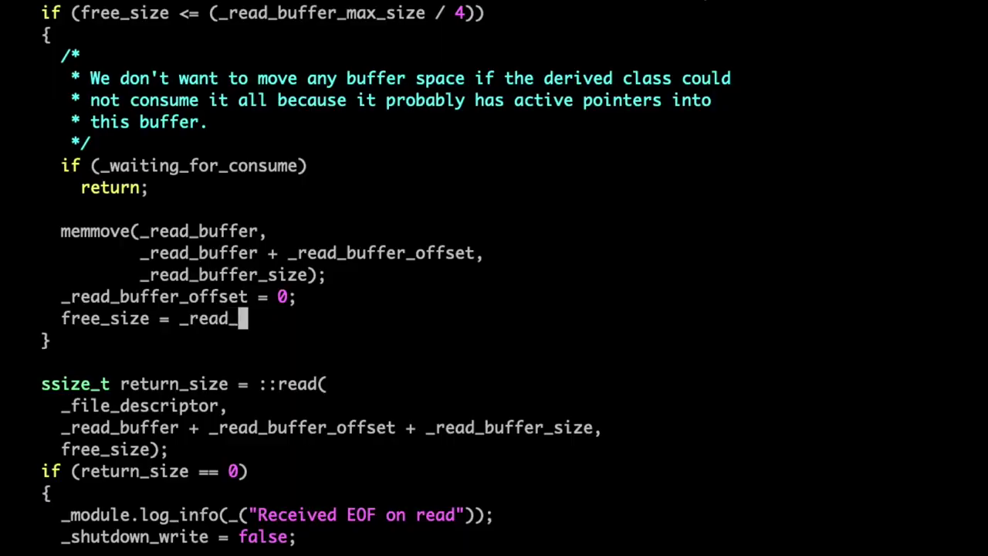
{"action": "type", "text": "buffer_max_size - _rea"}
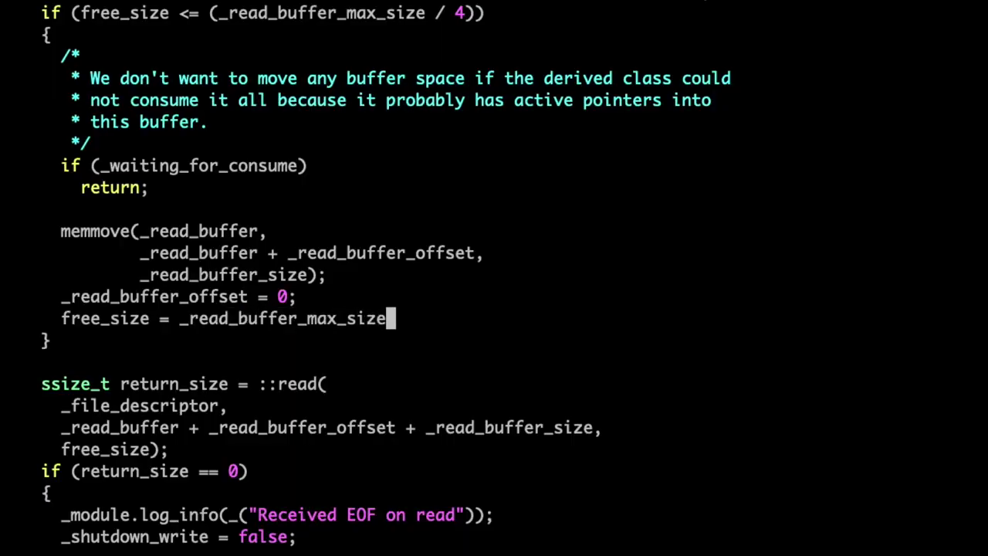
{"action": "type", "text": "d_buffer_size;"}
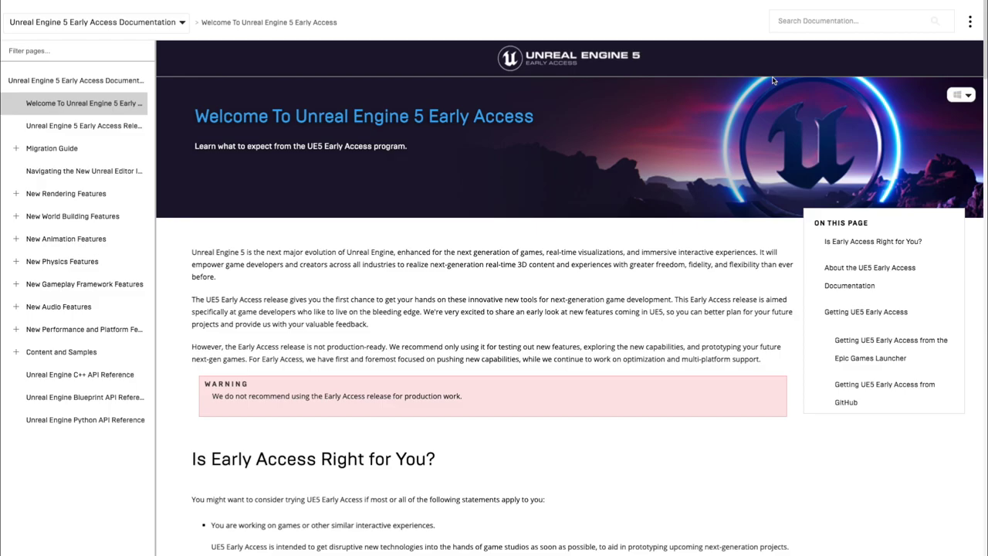
Step: Scroll down through the UE5 Early Access welcome page in the documentation
{"action": "scroll", "coordinate": [494, 309], "scroll_direction": "down", "scroll_amount": 2}
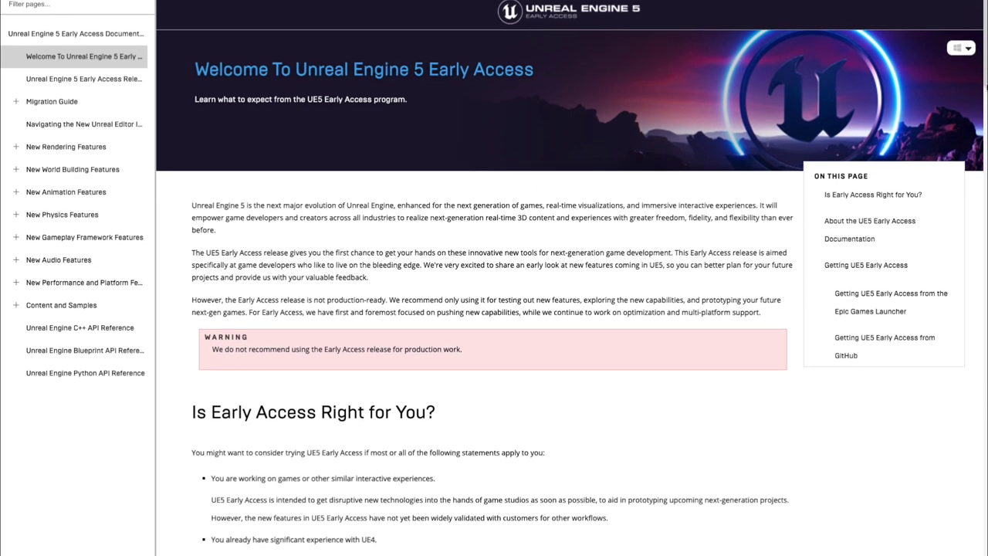
{"action": "scroll", "coordinate": [571, 278], "scroll_direction": "down", "scroll_amount": 3}
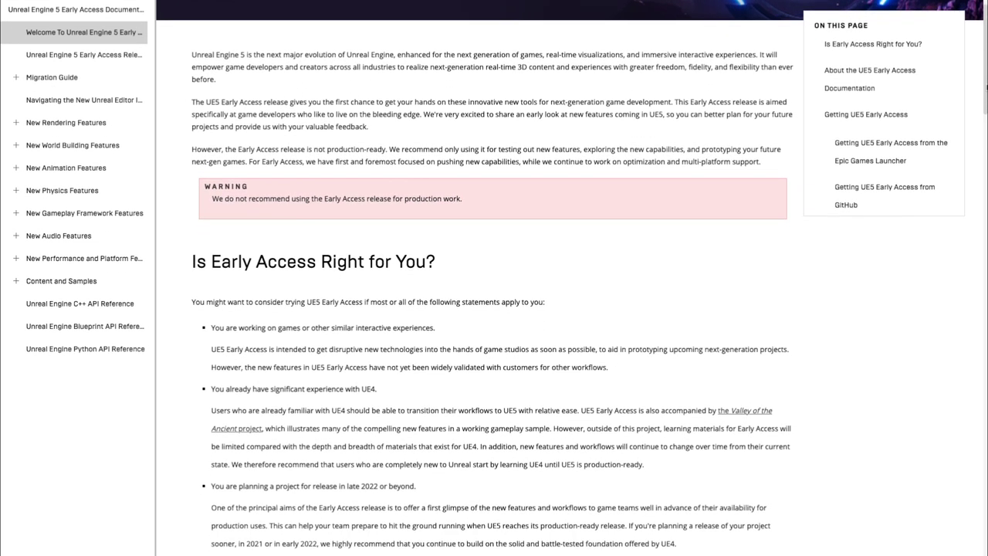
{"action": "scroll", "coordinate": [572, 278], "scroll_direction": "down", "scroll_amount": 3}
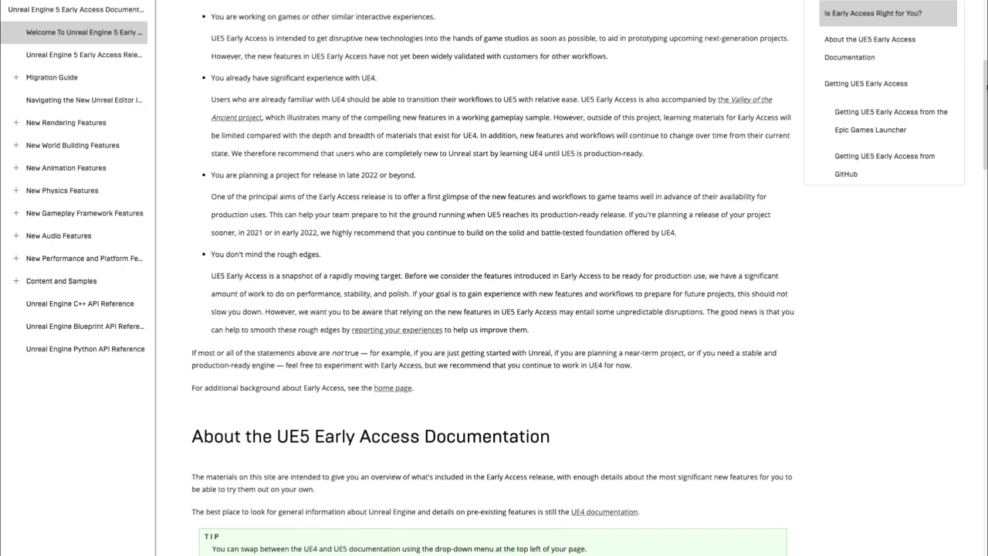
{"action": "scroll", "coordinate": [494, 278], "scroll_direction": "down", "scroll_amount": 2}
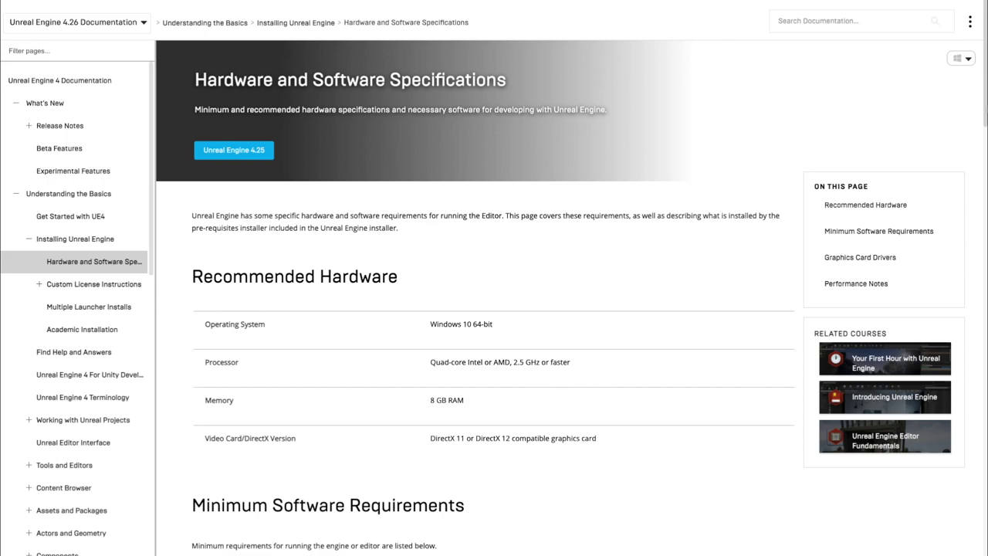
{"action": "scroll", "coordinate": [494, 309], "scroll_direction": "down", "scroll_amount": 3}
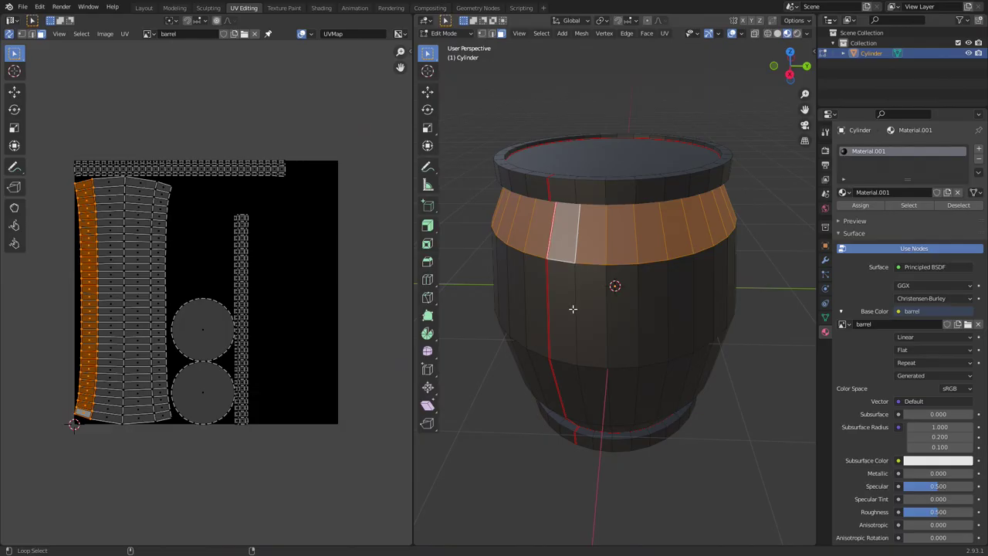
Step: Select two adjacent face loops on the barrel body and orbit underneath it
{"action": "left_click", "coordinate": [574, 313], "text": "alt+shift"}
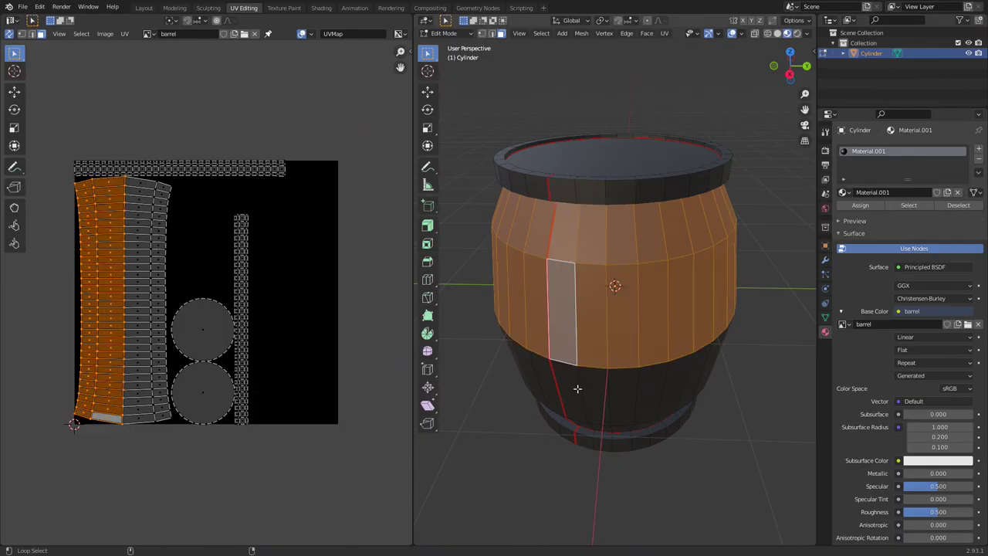
{"action": "left_click", "coordinate": [577, 389], "text": "alt+shift"}
{"action": "middle_click_drag", "start_coordinate": [648, 476], "coordinate": [589, 412]}
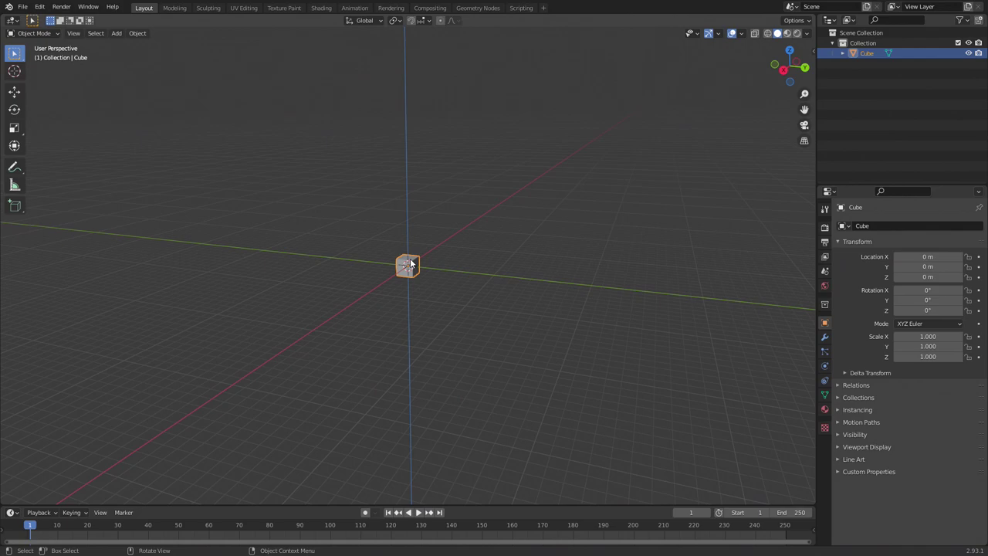
Step: Try stretching the cube along X, Y and Z, cancelling the X and Y stretches
{"action": "key", "text": "s"}
{"action": "key", "text": "x"}
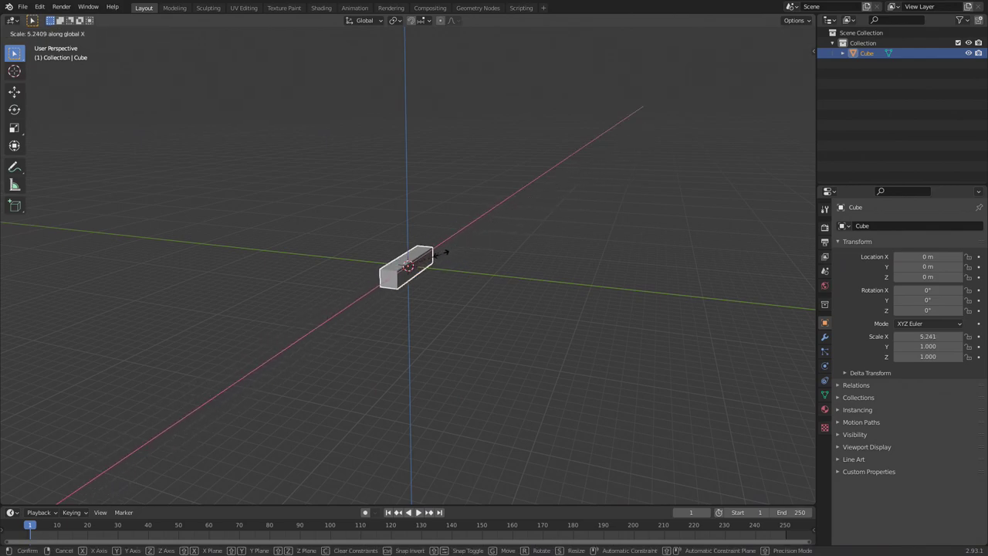
{"action": "key", "text": "Escape"}
{"action": "key", "text": "s"}
{"action": "key", "text": "y"}
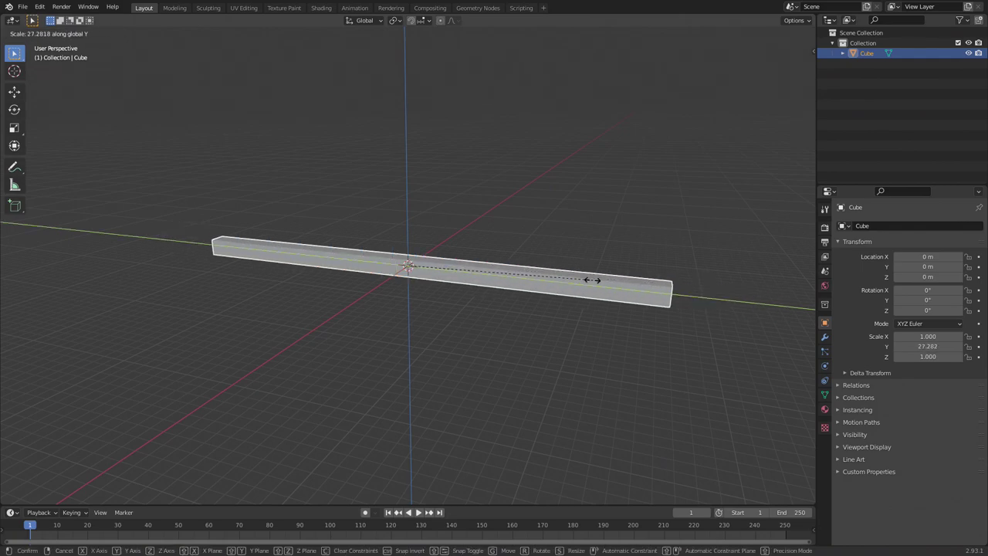
{"action": "key", "text": "Escape"}
{"action": "key", "text": "s"}
{"action": "key", "text": "z"}
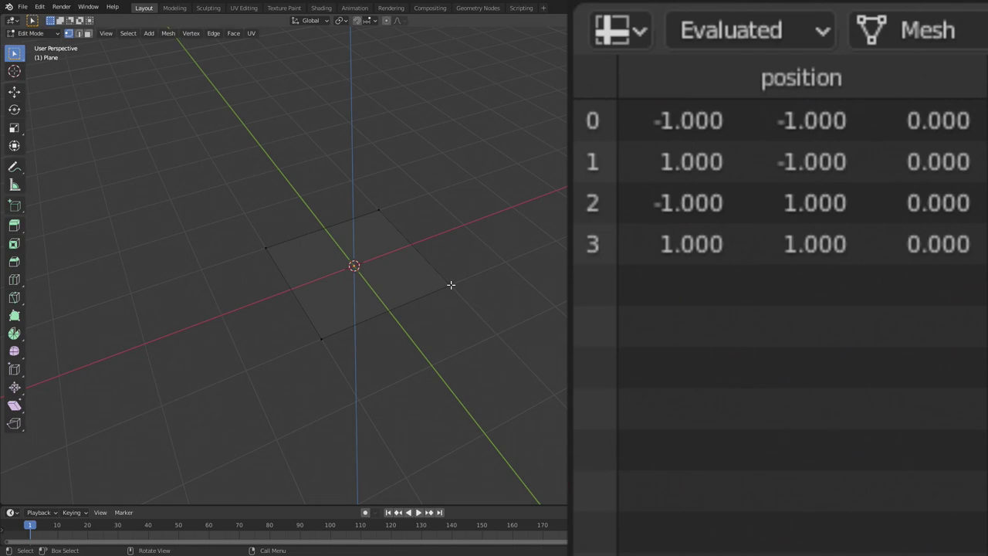
Step: Select the plane's corner vertices and inspect the tent-shaped mesh in solid shading
{"action": "left_click", "coordinate": [450, 285]}
{"action": "key", "text": "g"}
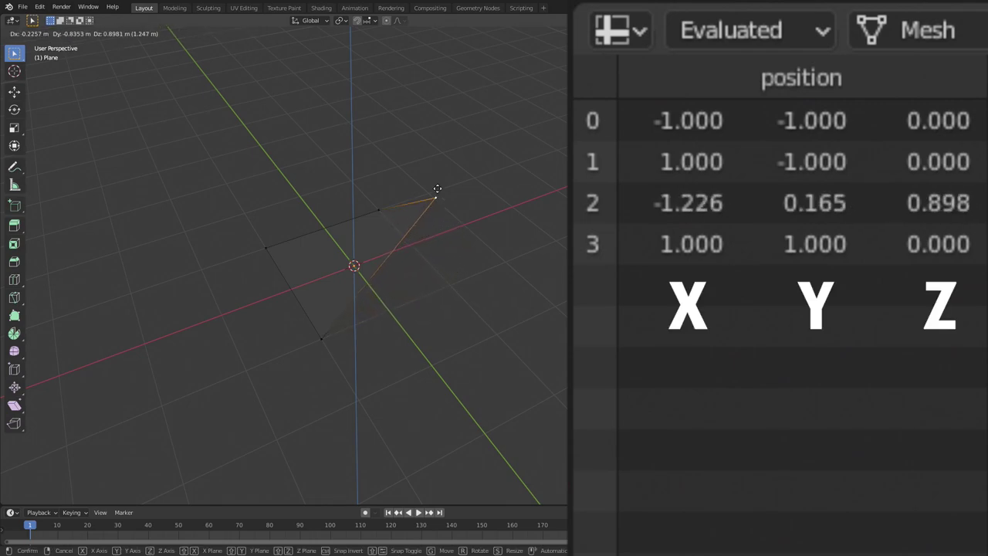
{"action": "key", "text": "Escape"}
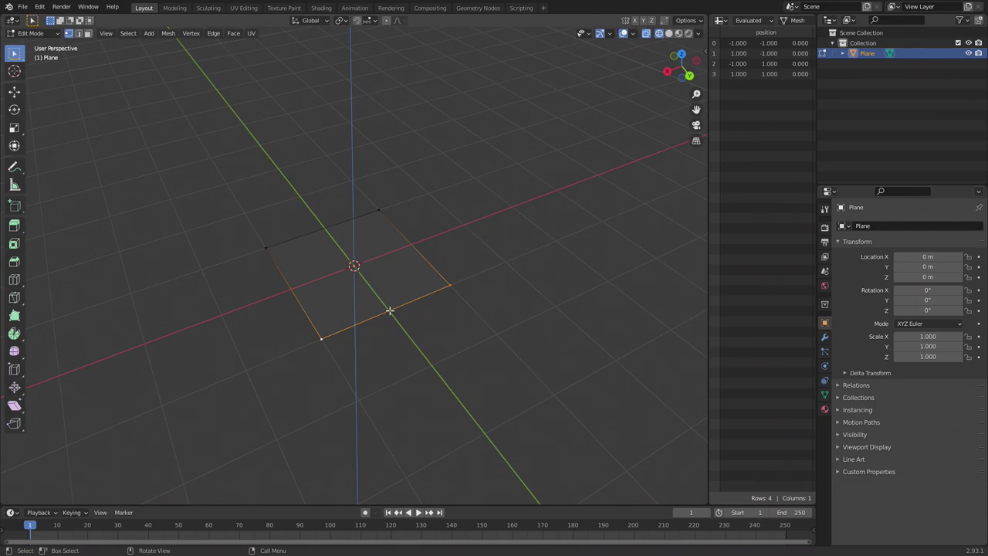
{"action": "left_click", "coordinate": [272, 246], "text": "shift"}
{"action": "left_click", "coordinate": [377, 210], "text": "shift"}
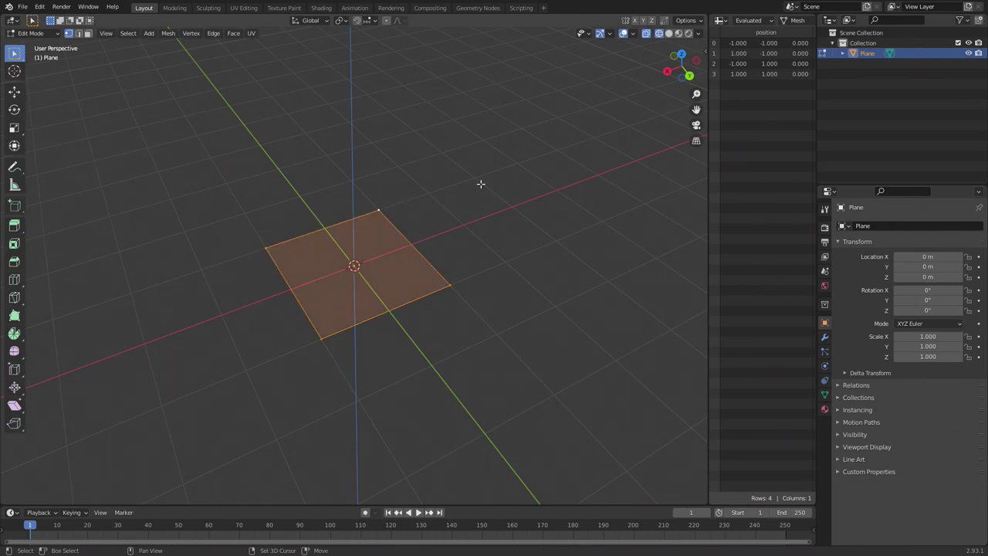
{"action": "left_click", "coordinate": [669, 35]}
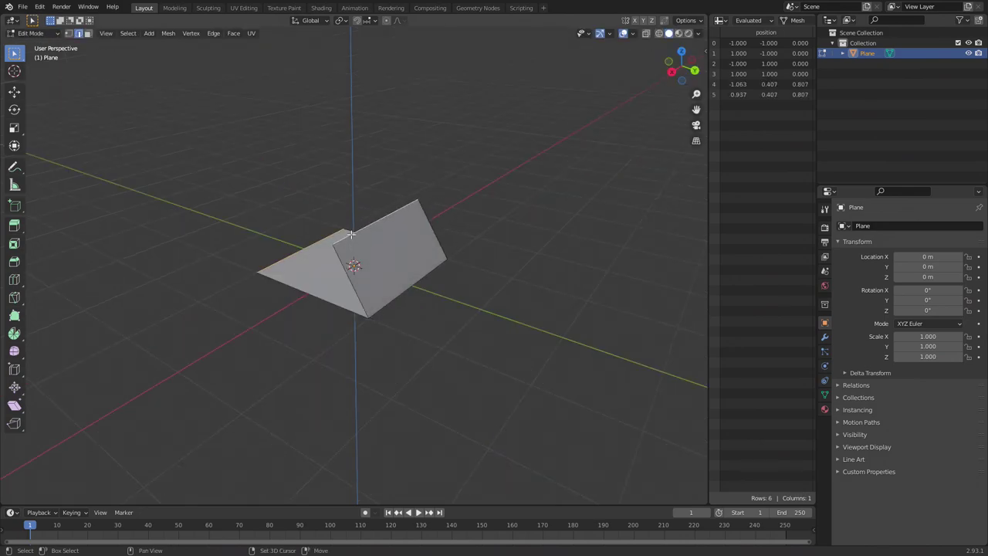
{"action": "left_click", "coordinate": [390, 209]}
{"action": "middle_click_drag", "start_coordinate": [390, 209], "coordinate": [193, 324]}
Step: Triangulate all faces of the tent-shaped mesh, then deselect it
{"action": "key", "text": "Tab"}
{"action": "key", "text": "Tab"}
{"action": "left_click", "coordinate": [233, 33]}
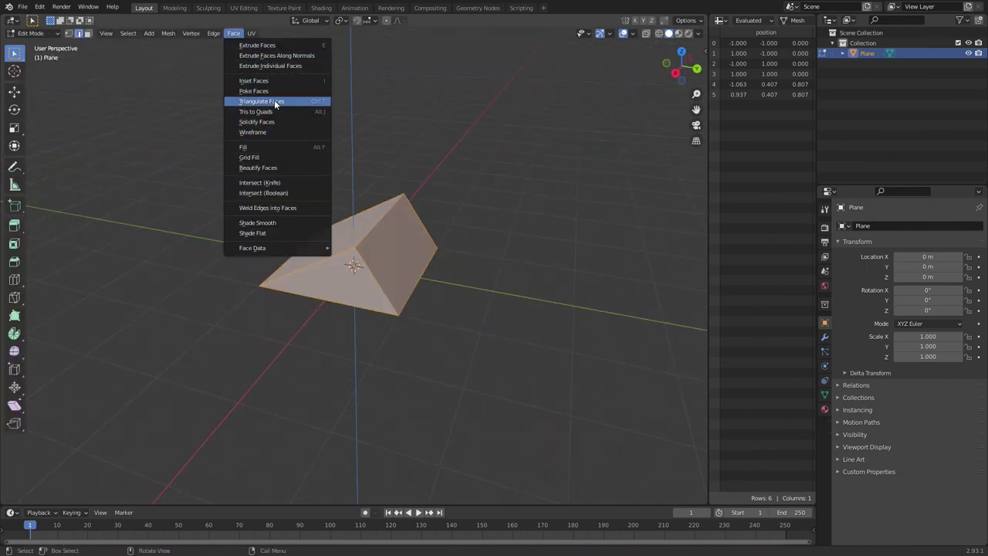
{"action": "left_click", "coordinate": [262, 101]}
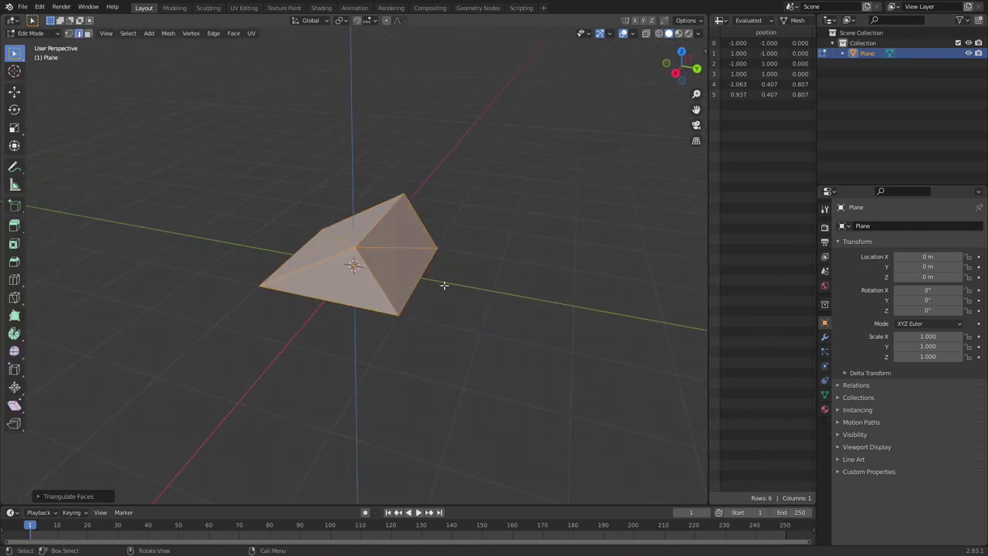
{"action": "left_click", "coordinate": [479, 294]}
{"action": "middle_click_drag", "start_coordinate": [494, 302], "coordinate": [242, 223]}
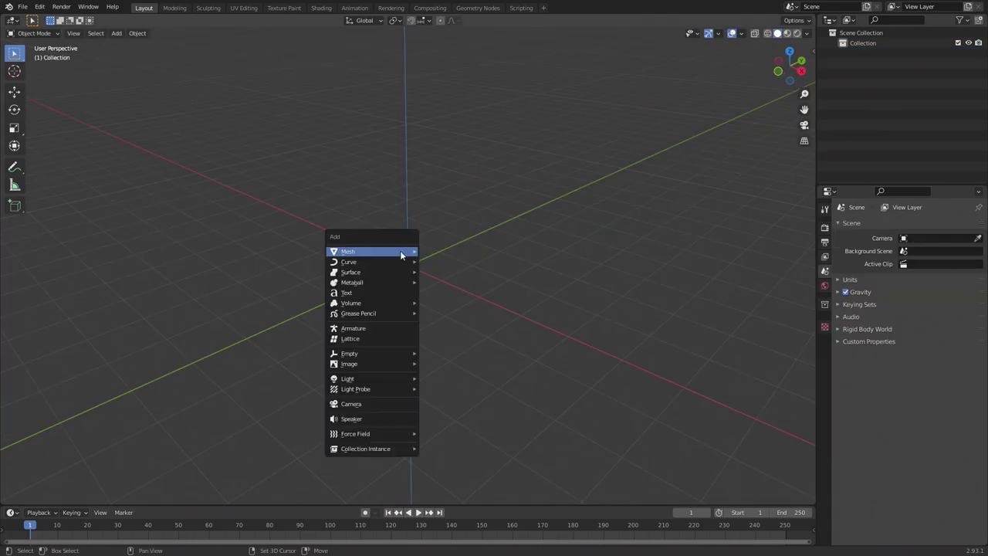
Step: Show the Add > Mesh submenu before Blender restarts to its splash screen
{"action": "mouse_move", "coordinate": [400, 250]}
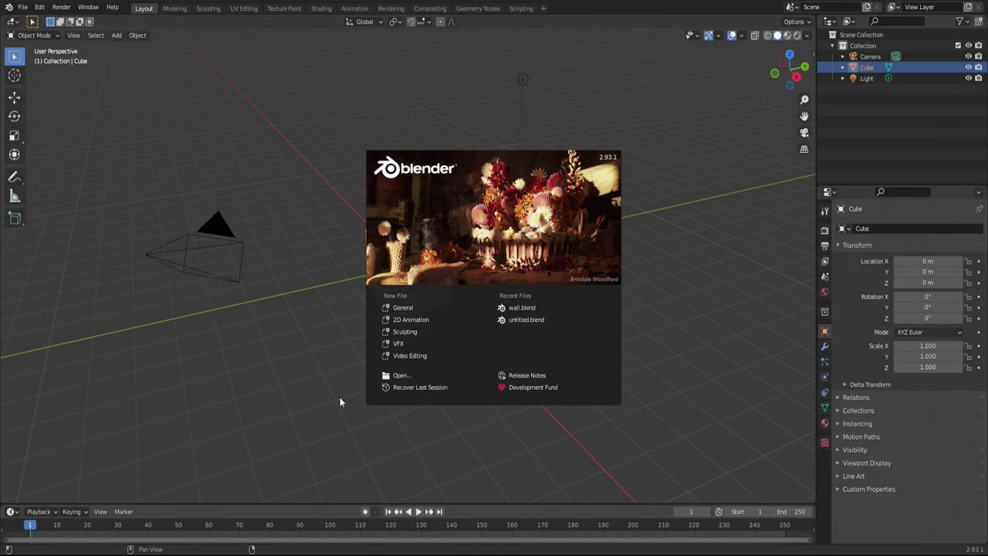
Step: Close the splash screen and select the default camera, cube and light in turn
{"action": "left_click", "coordinate": [688, 325]}
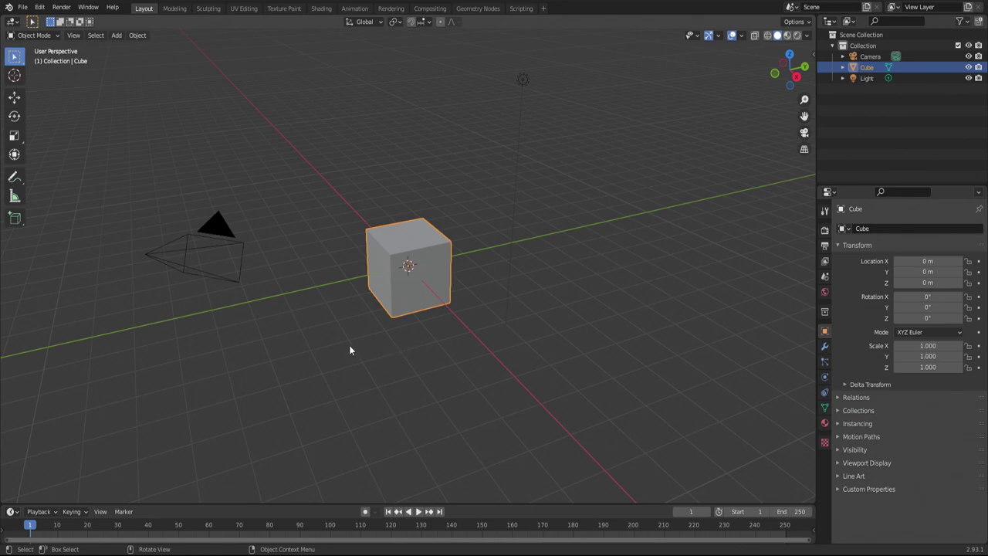
{"action": "mouse_move", "coordinate": [328, 351]}
{"action": "middle_mouse_down"}
{"action": "mouse_move", "coordinate": [397, 333]}
{"action": "mouse_move", "coordinate": [335, 326]}
{"action": "mouse_move", "coordinate": [291, 337]}
{"action": "mouse_move", "coordinate": [307, 353]}
{"action": "mouse_move", "coordinate": [351, 348]}
{"action": "mouse_move", "coordinate": [339, 337]}
{"action": "mouse_move", "coordinate": [321, 346]}
{"action": "middle_mouse_up"}
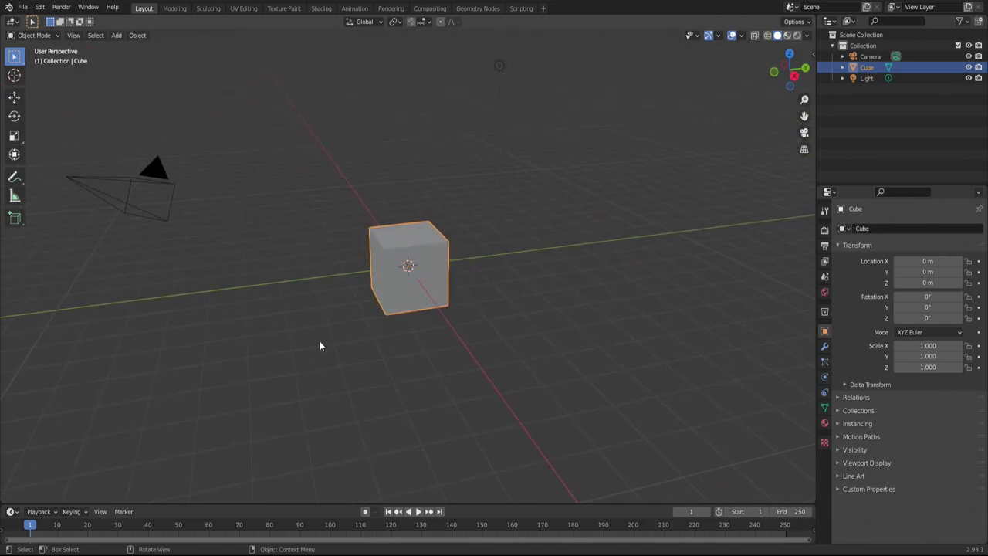
{"action": "left_click", "coordinate": [865, 57]}
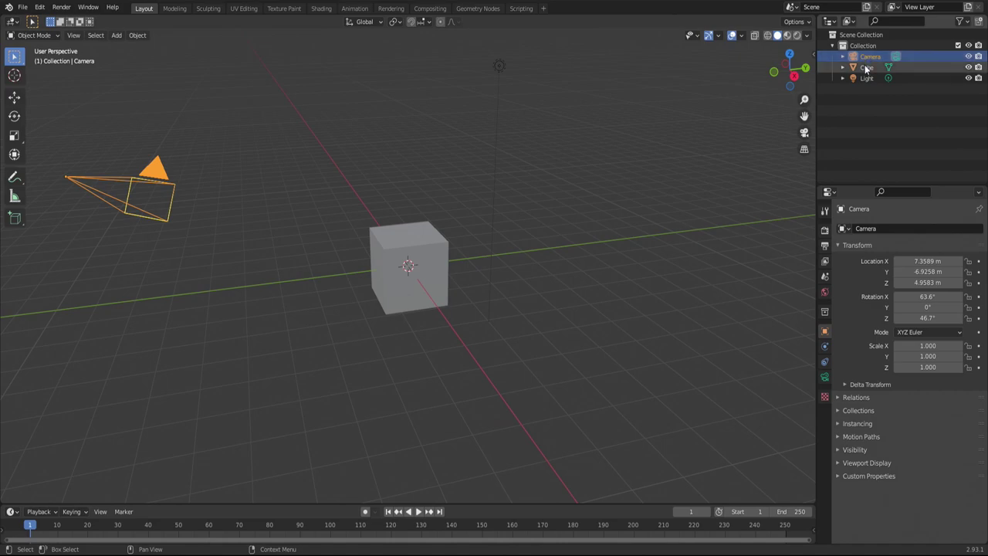
{"action": "left_click", "coordinate": [867, 68]}
{"action": "left_click", "coordinate": [866, 78]}
{"action": "left_click", "coordinate": [867, 67]}
{"action": "left_click", "coordinate": [870, 57]}
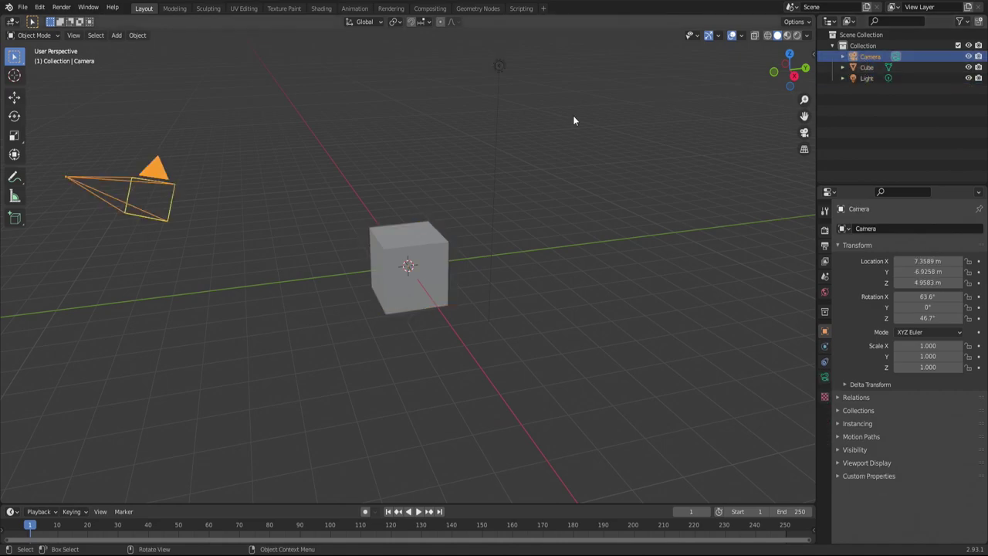
{"action": "left_click", "coordinate": [403, 247]}
{"action": "left_click", "coordinate": [498, 66]}
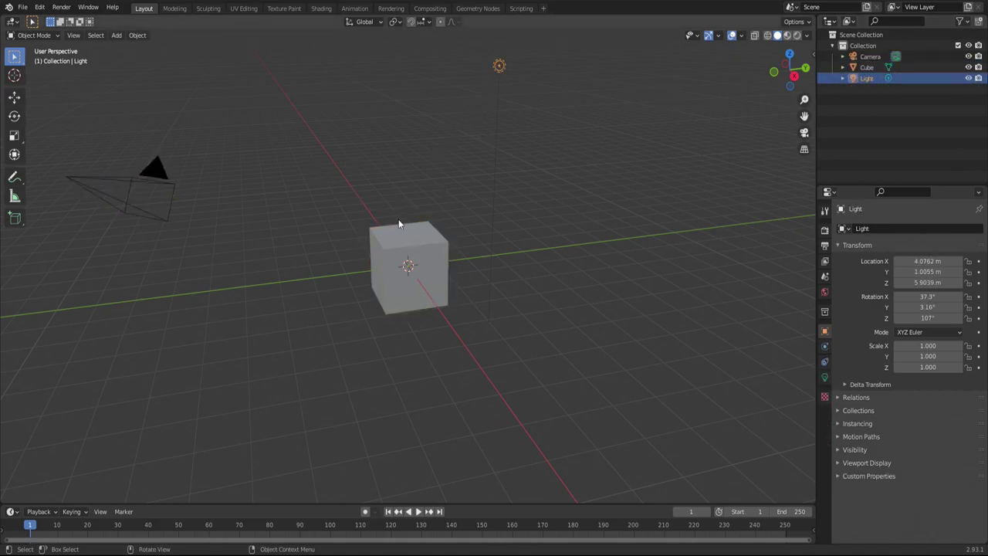
{"action": "left_click", "coordinate": [410, 232]}
{"action": "left_click", "coordinate": [170, 176]}
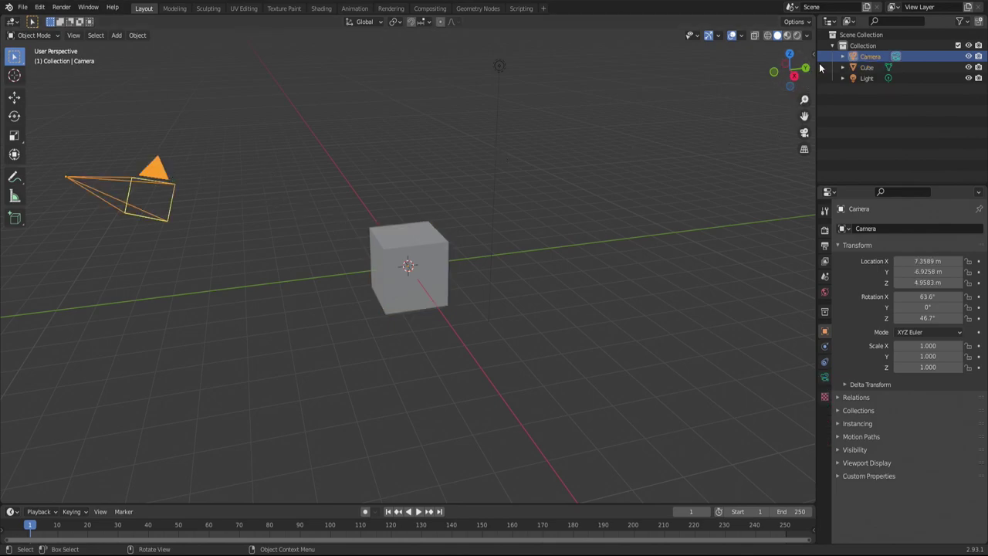
Step: Delete the default objects and the light, leaving the Collection empty
{"action": "left_click", "coordinate": [856, 55]}
{"action": "key", "text": "Delete"}
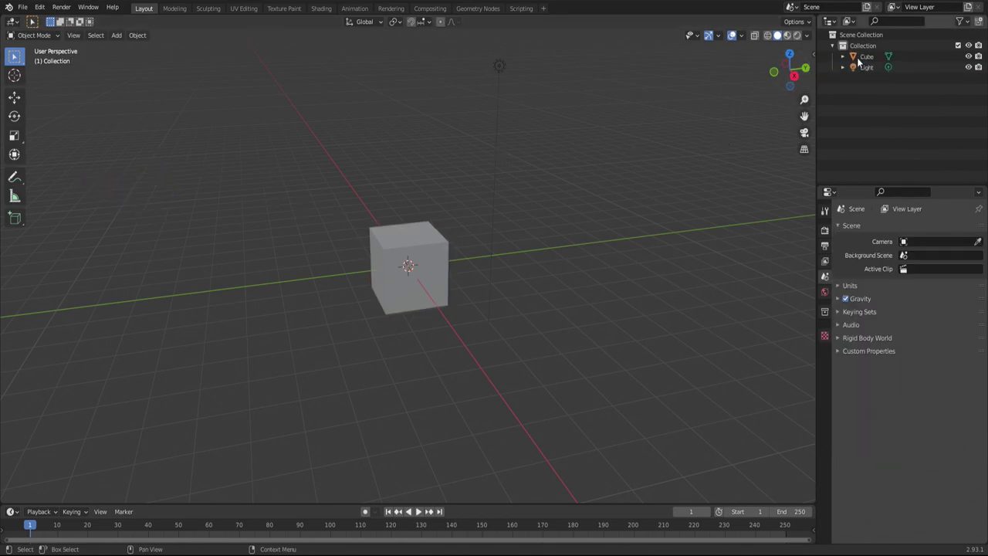
{"action": "left_click", "coordinate": [857, 57]}
{"action": "key", "text": "Delete"}
{"action": "left_click", "coordinate": [857, 57]}
{"action": "key", "text": "Delete"}
{"action": "key", "text": "shift+a"}
{"action": "mouse_move", "coordinate": [371, 251]}
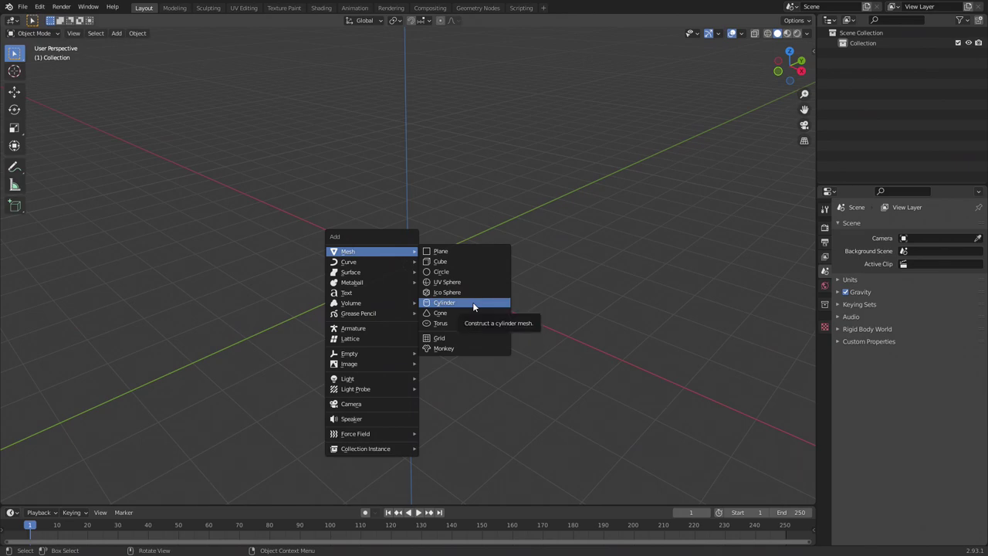
Step: Add a cylinder at the origin and set its Depth to 3 m in the Add Cylinder panel
{"action": "left_click", "coordinate": [473, 306]}
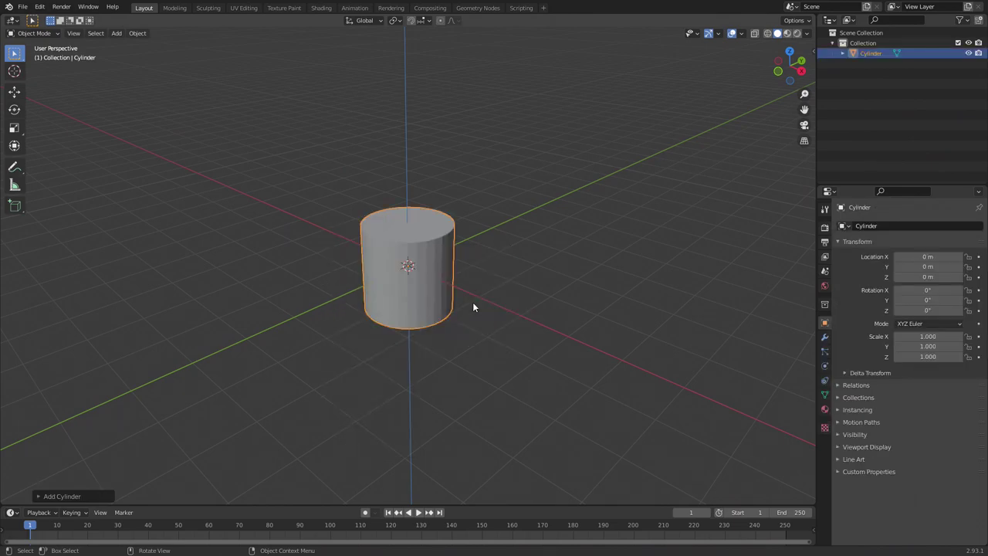
{"action": "left_click", "coordinate": [40, 497]}
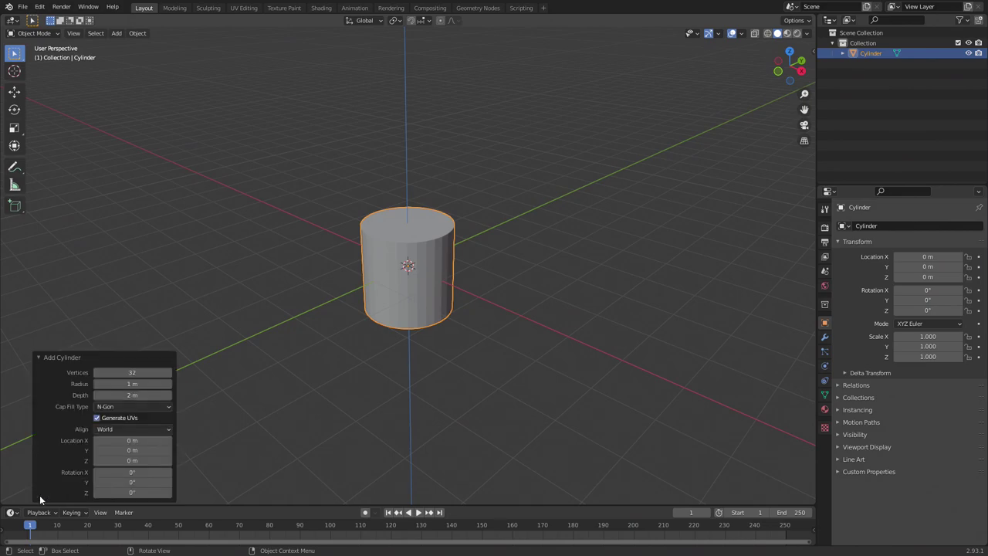
{"action": "left_click", "coordinate": [132, 396]}
{"action": "key", "text": "BackSpace"}
{"action": "key", "text": "BackSpace"}
{"action": "key", "text": "BackSpace"}
{"action": "type", "text": "3"}
{"action": "key", "text": "Return"}
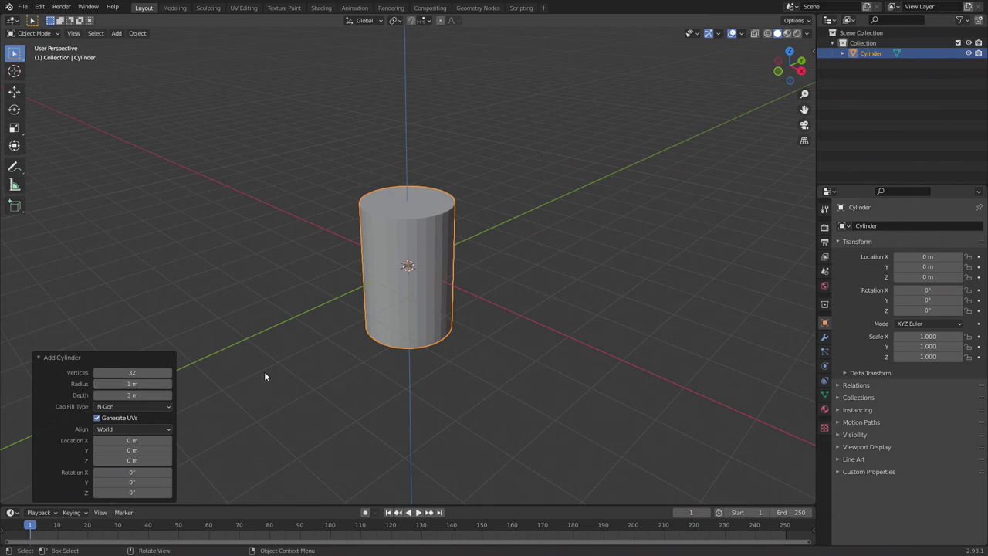
{"action": "left_click", "coordinate": [316, 363]}
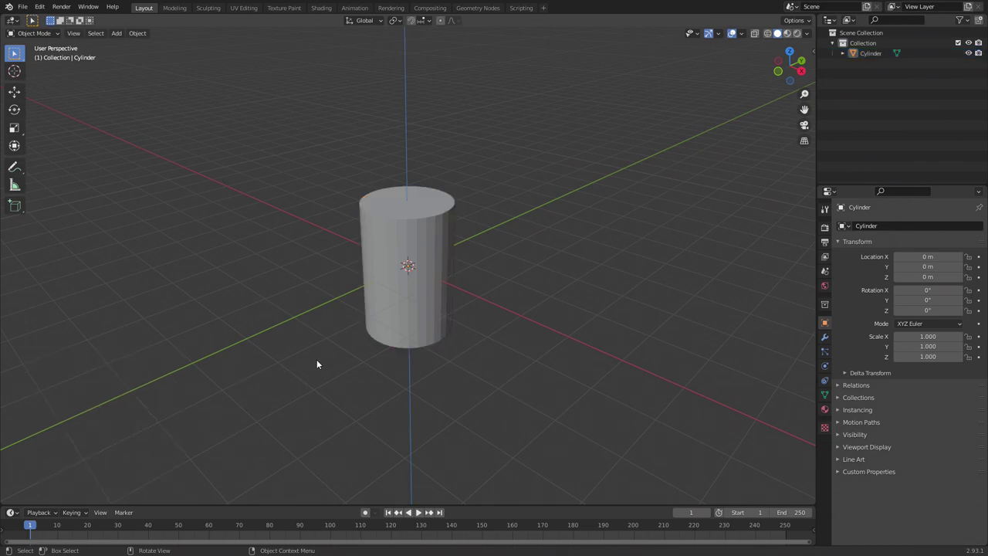
Step: Select the cylinder and switch it into Edit Mode
{"action": "left_click", "coordinate": [406, 244]}
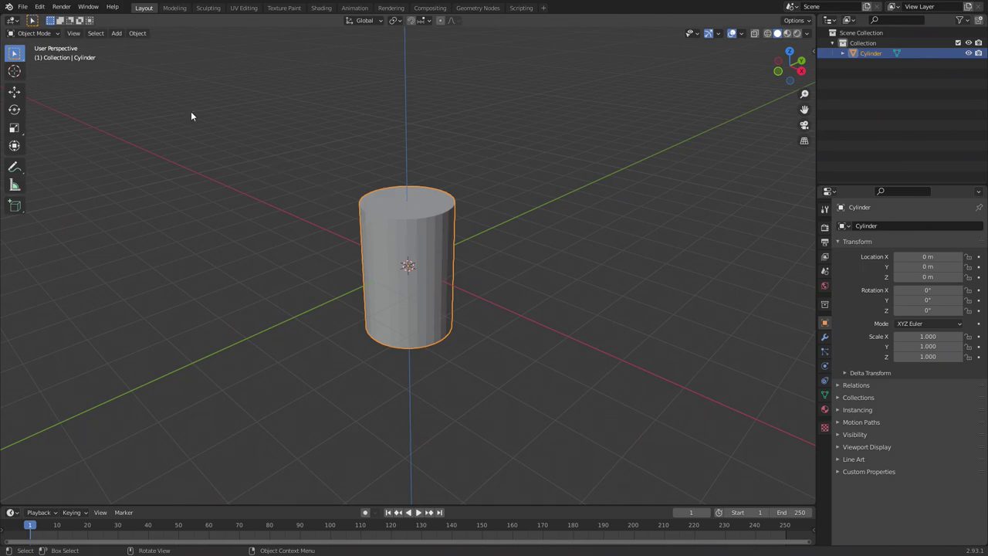
{"action": "left_click", "coordinate": [54, 32]}
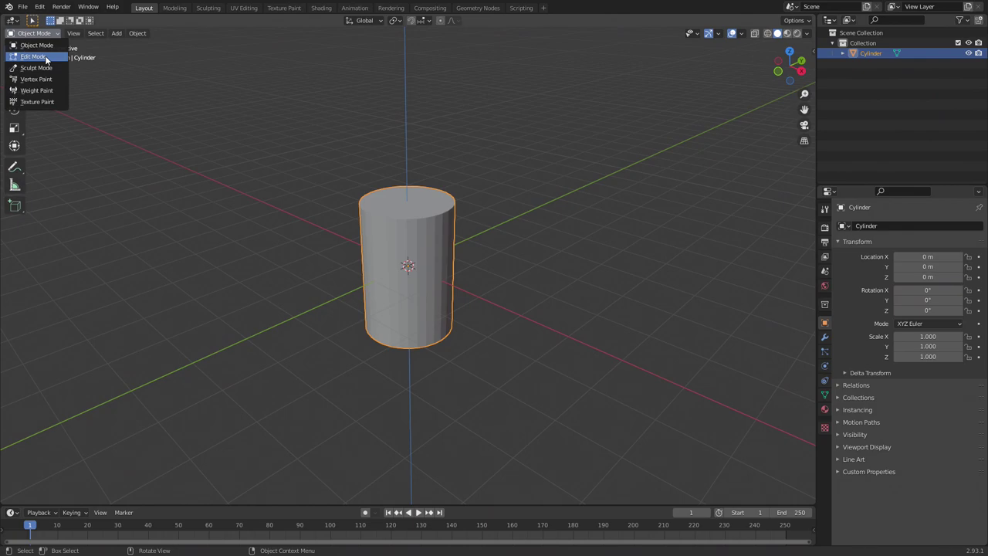
{"action": "left_click", "coordinate": [46, 57]}
{"action": "middle_click_drag", "start_coordinate": [494, 269], "coordinate": [505, 299]}
{"action": "scroll", "coordinate": [494, 281], "scroll_direction": "up", "scroll_amount": 1}
{"action": "scroll", "coordinate": [503, 285], "scroll_direction": "up", "scroll_amount": 1}
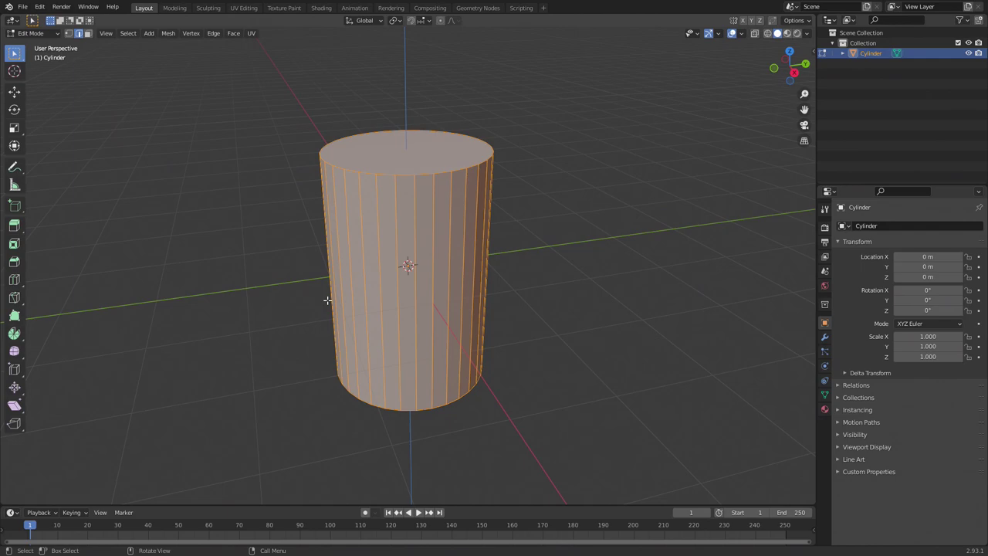
Step: Add three evenly spaced horizontal loop cuts around the cylinder body
{"action": "key", "text": "ctrl+r"}
{"action": "scroll", "coordinate": [387, 264], "scroll_direction": "up", "scroll_amount": 2}
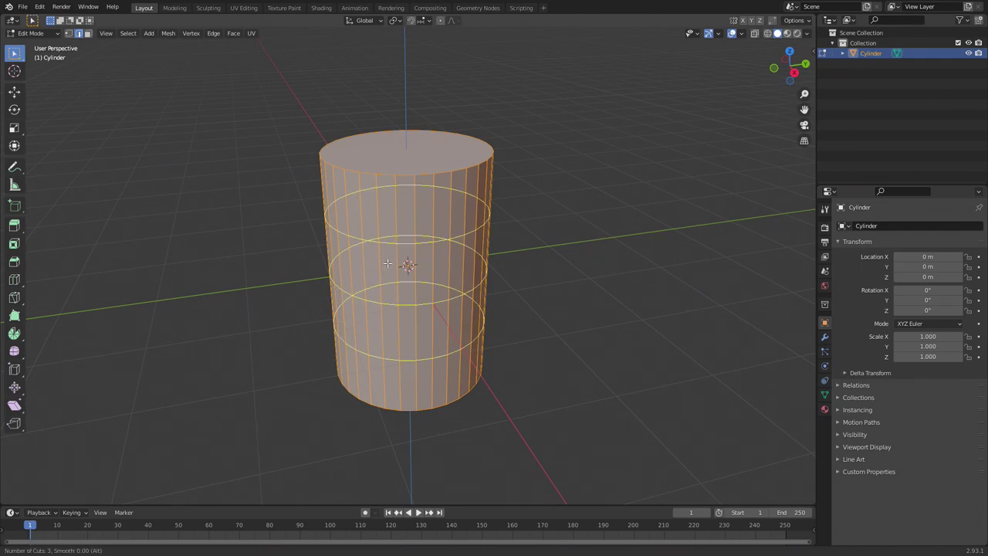
{"action": "scroll", "coordinate": [387, 264], "scroll_direction": "up", "scroll_amount": 9}
{"action": "scroll", "coordinate": [387, 264], "scroll_direction": "down", "scroll_amount": 7}
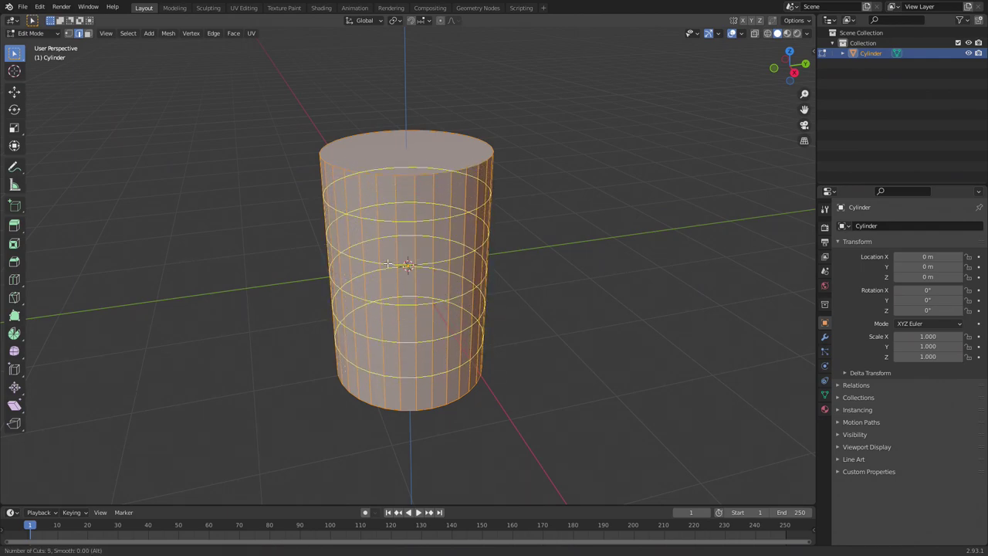
{"action": "scroll", "coordinate": [387, 264], "scroll_direction": "down", "scroll_amount": 2}
{"action": "left_click", "coordinate": [387, 264]}
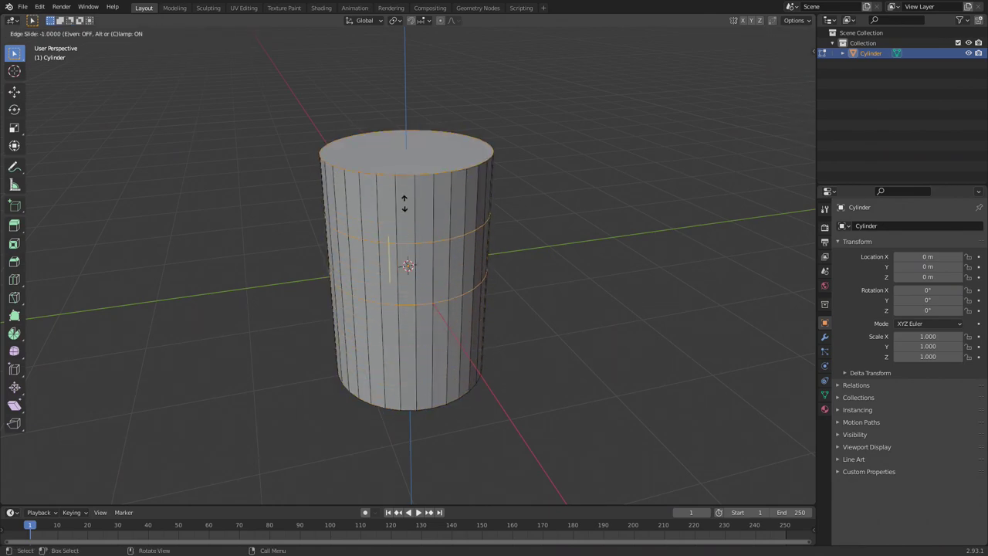
{"action": "right_click", "coordinate": [401, 255]}
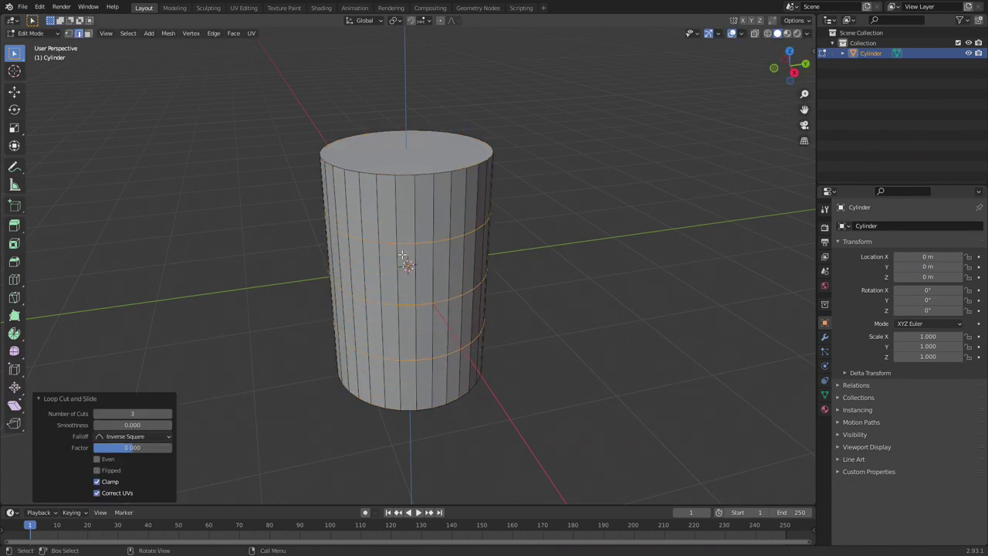
{"action": "left_click", "coordinate": [271, 323]}
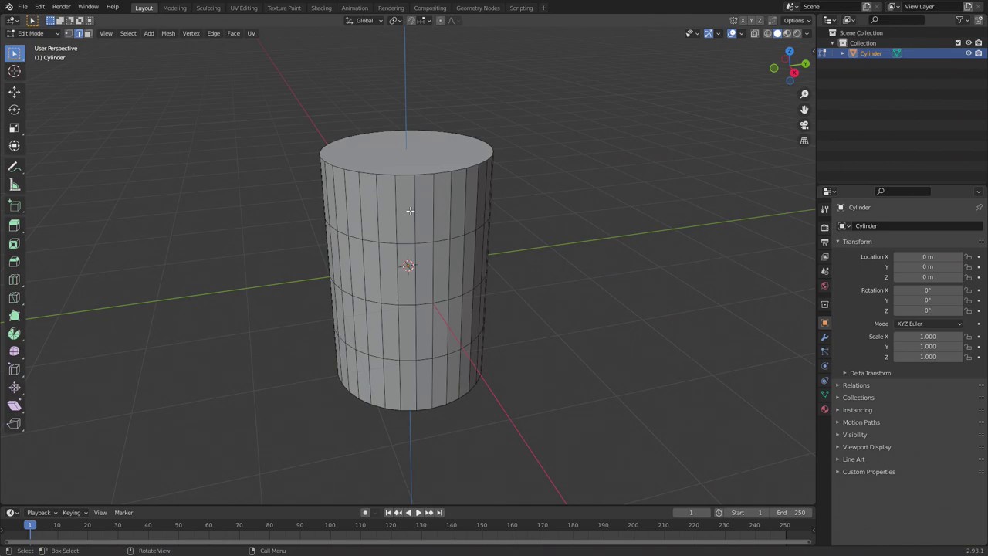
Step: Add one extra loop cut near the top rim and one near the bottom
{"action": "key", "text": "ctrl+r"}
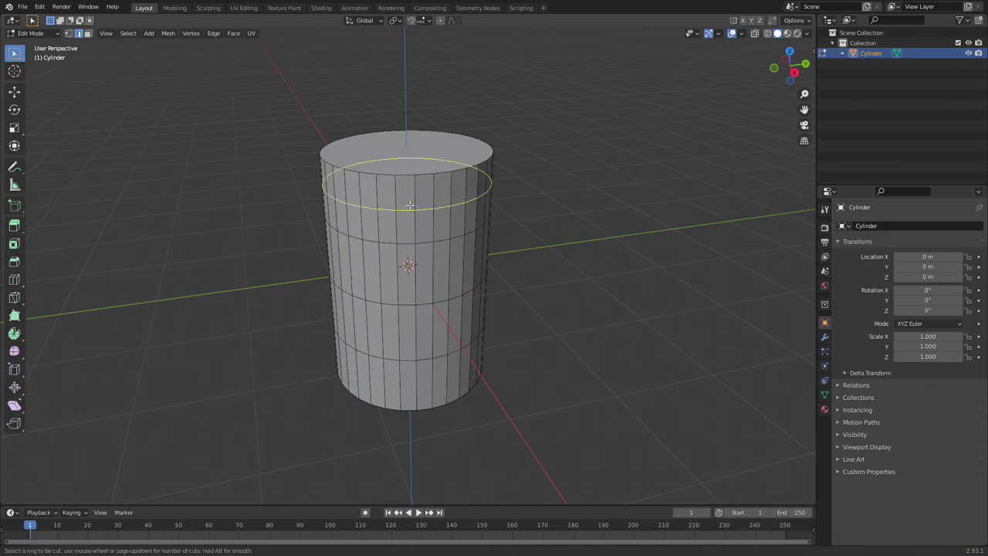
{"action": "left_click", "coordinate": [408, 203]}
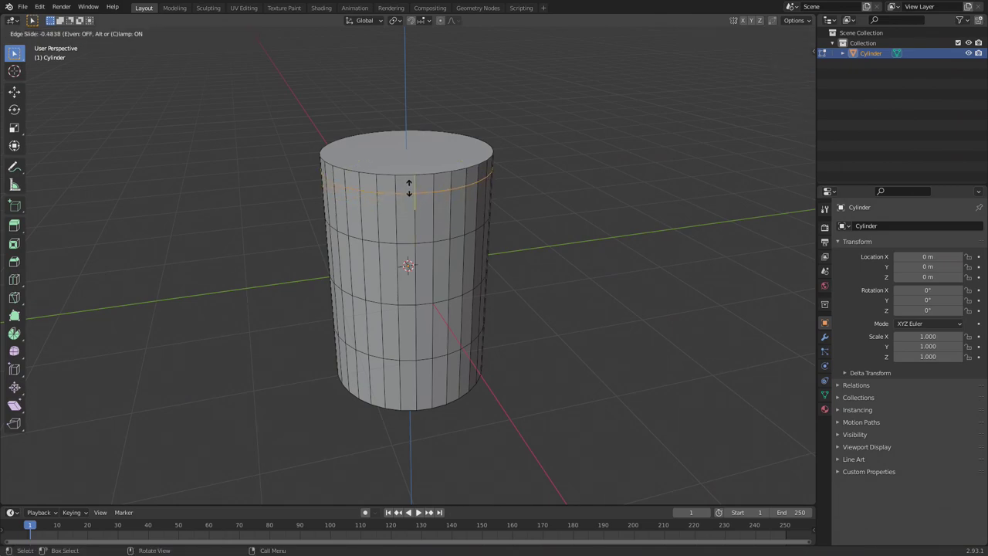
{"action": "left_click", "coordinate": [409, 185]}
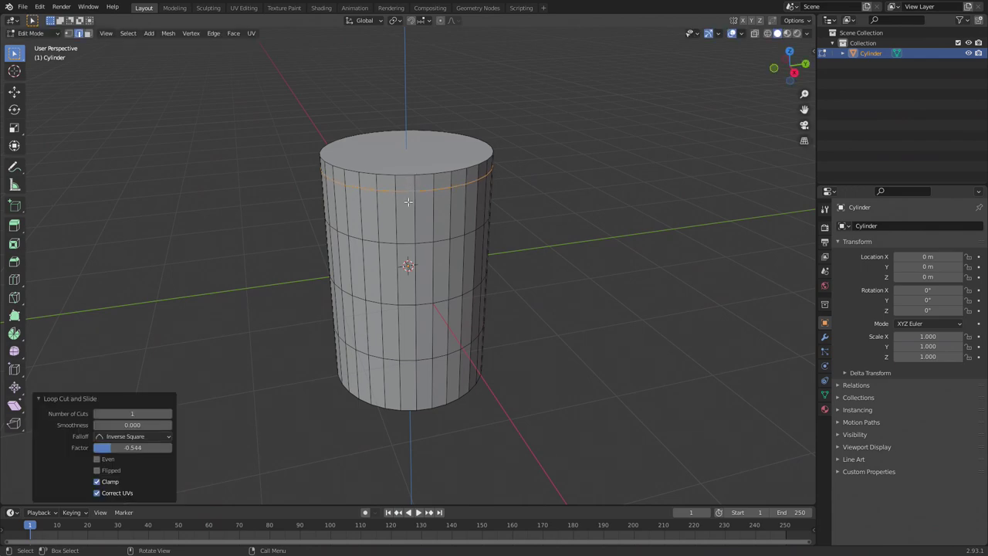
{"action": "left_click", "coordinate": [275, 397]}
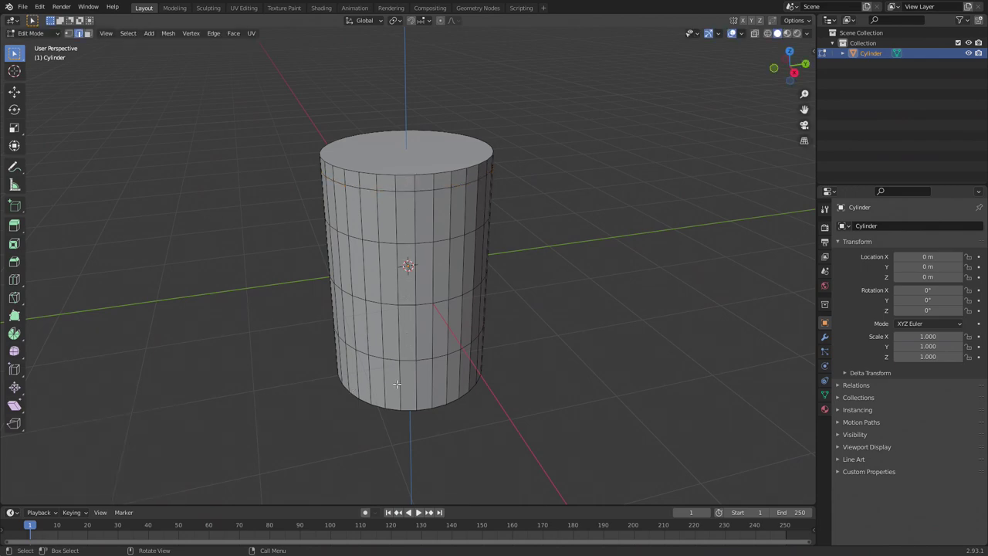
{"action": "left_click", "coordinate": [398, 389]}
{"action": "left_click", "coordinate": [400, 399]}
{"action": "middle_click_drag", "start_coordinate": [399, 399], "coordinate": [383, 314]}
{"action": "left_click", "coordinate": [484, 418]}
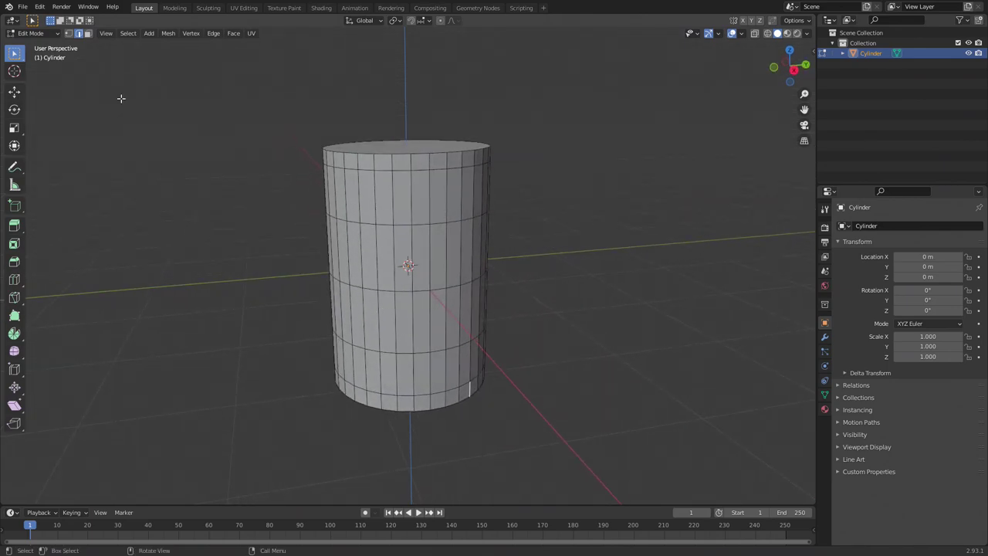
Step: Try the vertex, edge and face select modes, picking several cylinder faces
{"action": "left_click", "coordinate": [67, 34]}
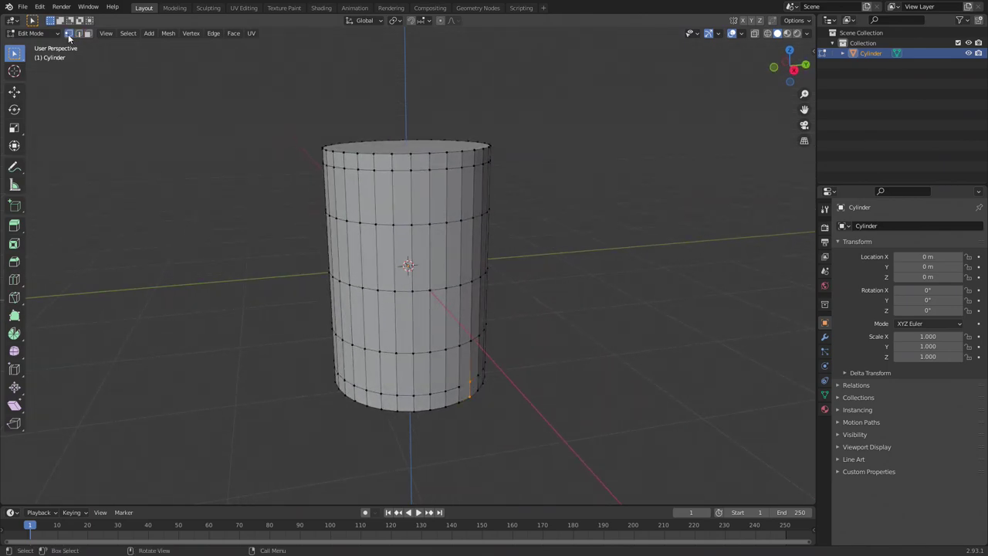
{"action": "left_click", "coordinate": [395, 292]}
{"action": "left_click", "coordinate": [78, 34]}
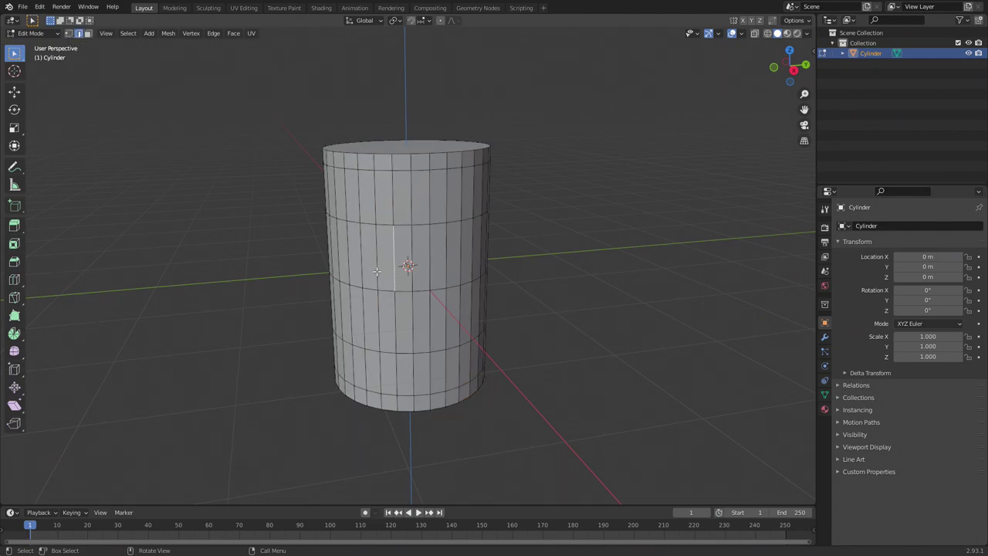
{"action": "left_click", "coordinate": [88, 34]}
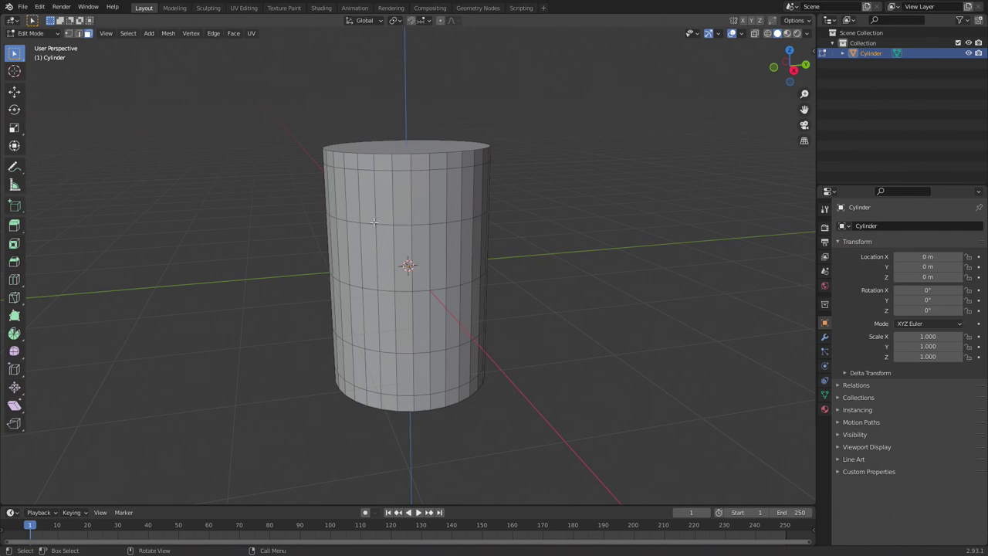
{"action": "left_click", "coordinate": [385, 264]}
{"action": "left_click", "coordinate": [388, 312]}
{"action": "left_click", "coordinate": [423, 312]}
{"action": "left_click", "coordinate": [423, 275]}
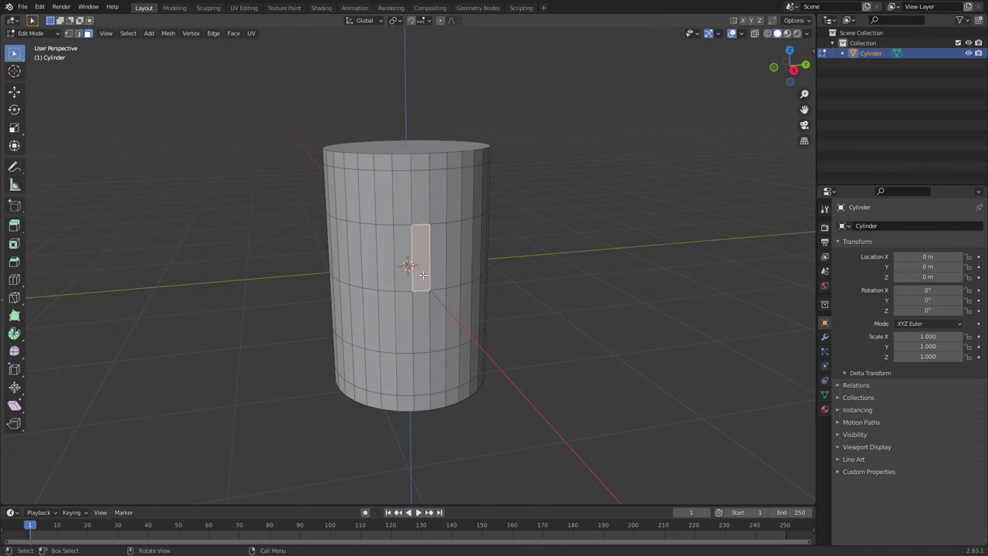
Step: Select the middle edge loop in edge mode and scale it to about 1.347
{"action": "left_click", "coordinate": [78, 34]}
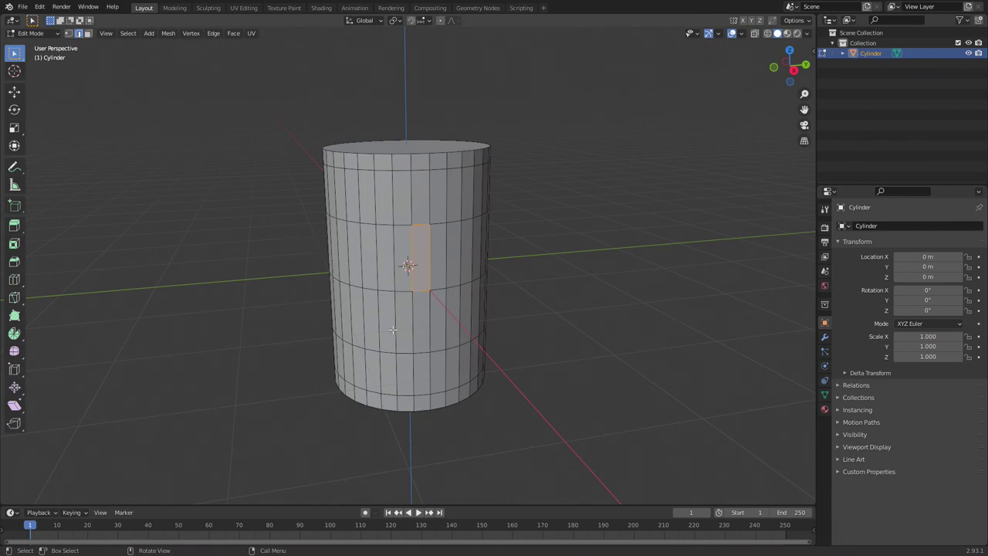
{"action": "left_click", "coordinate": [376, 289], "text": "alt"}
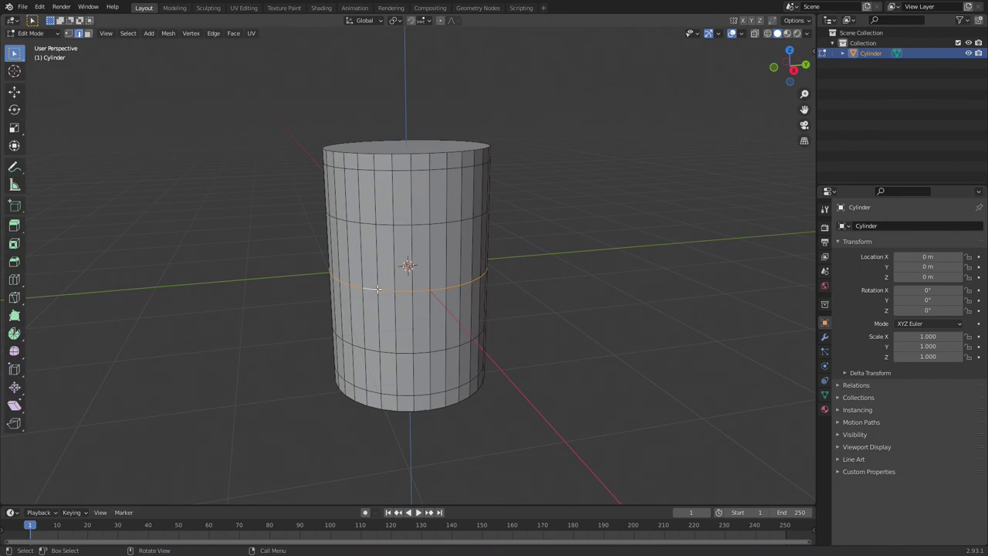
{"action": "key", "text": "s"}
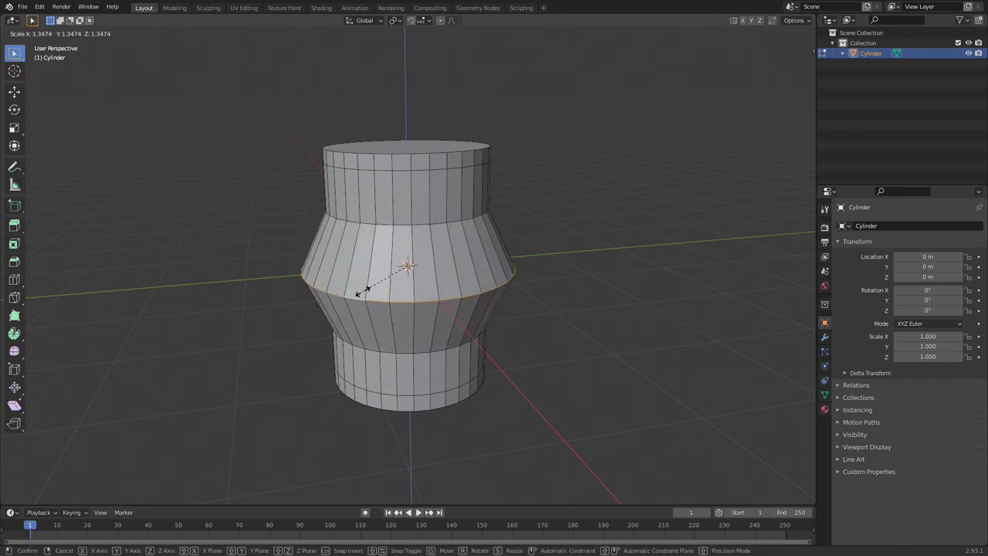
{"action": "left_click", "coordinate": [362, 290]}
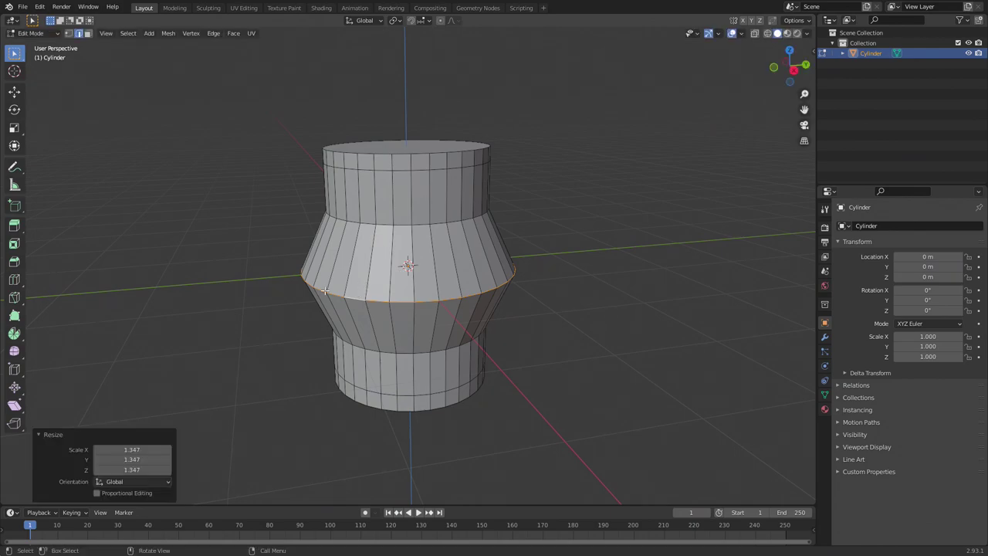
{"action": "left_click", "coordinate": [261, 300]}
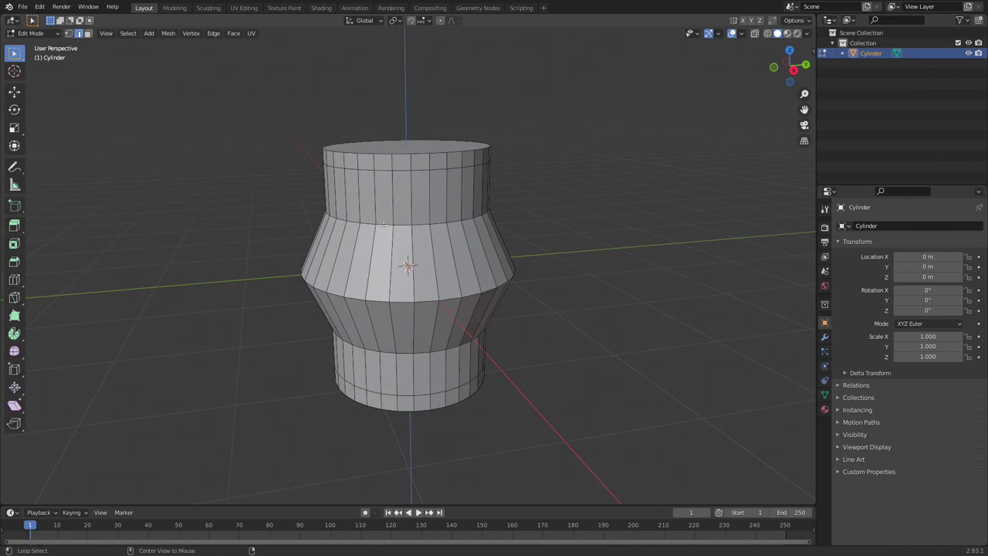
Step: Scale the edge loops above and below the bulge outward to 1.213 to round the barrel
{"action": "left_click", "coordinate": [383, 225], "text": "alt"}
{"action": "left_click", "coordinate": [389, 352], "text": "alt+shift"}
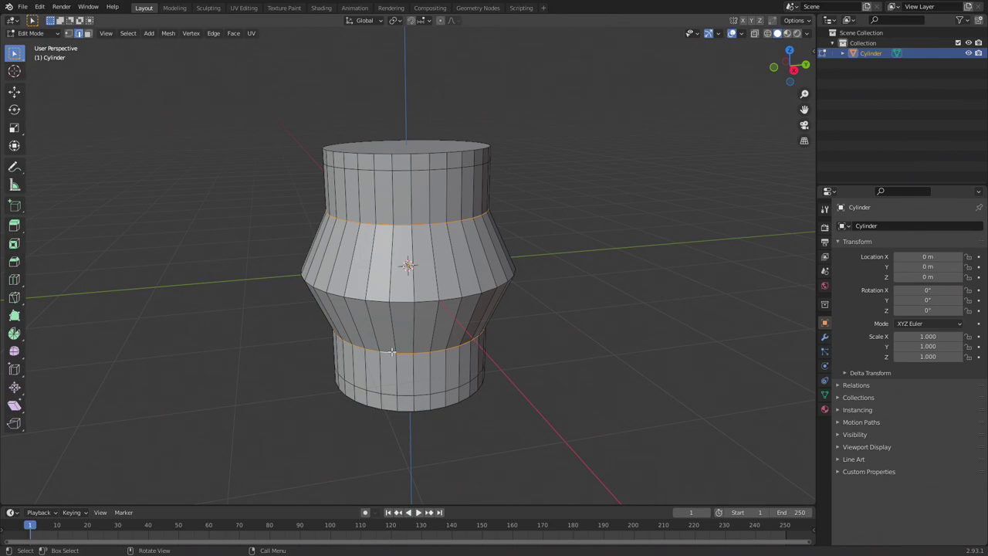
{"action": "key", "text": "s"}
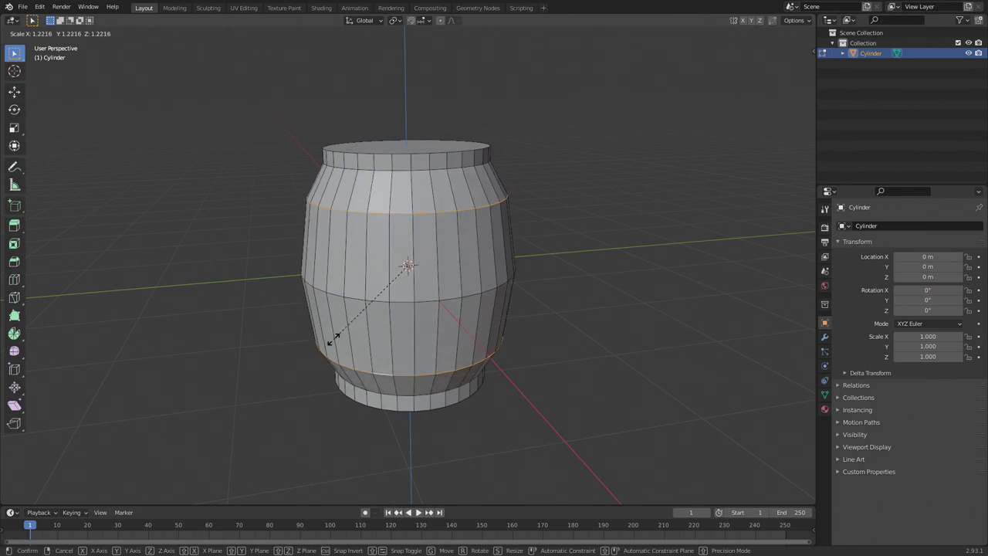
{"action": "left_click", "coordinate": [334, 340]}
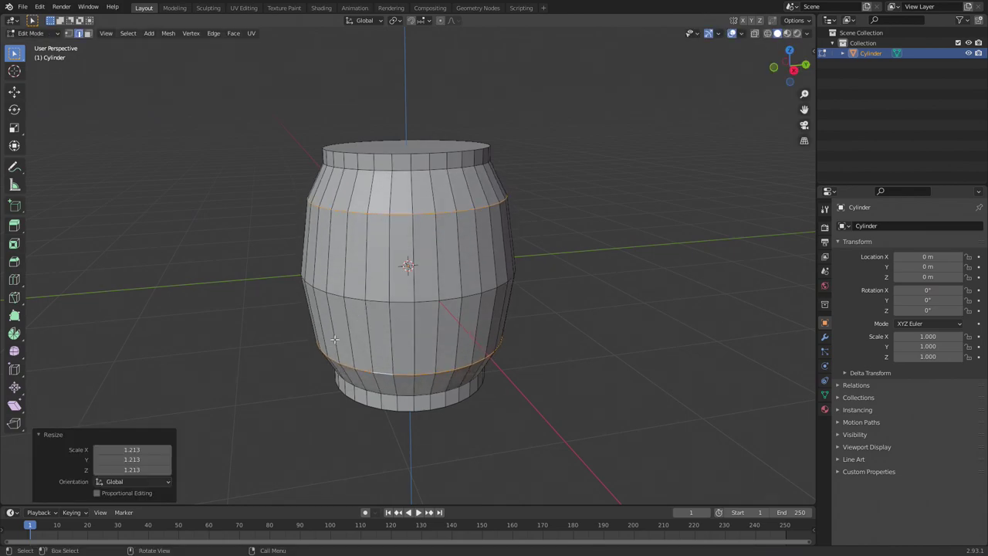
{"action": "left_click", "coordinate": [250, 266]}
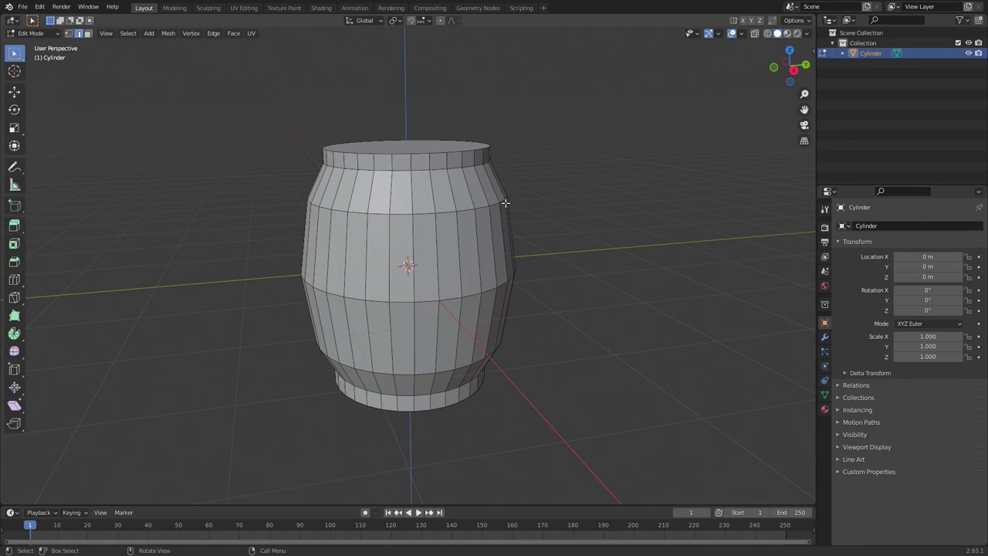
{"action": "middle_click_drag", "start_coordinate": [581, 217], "coordinate": [539, 228]}
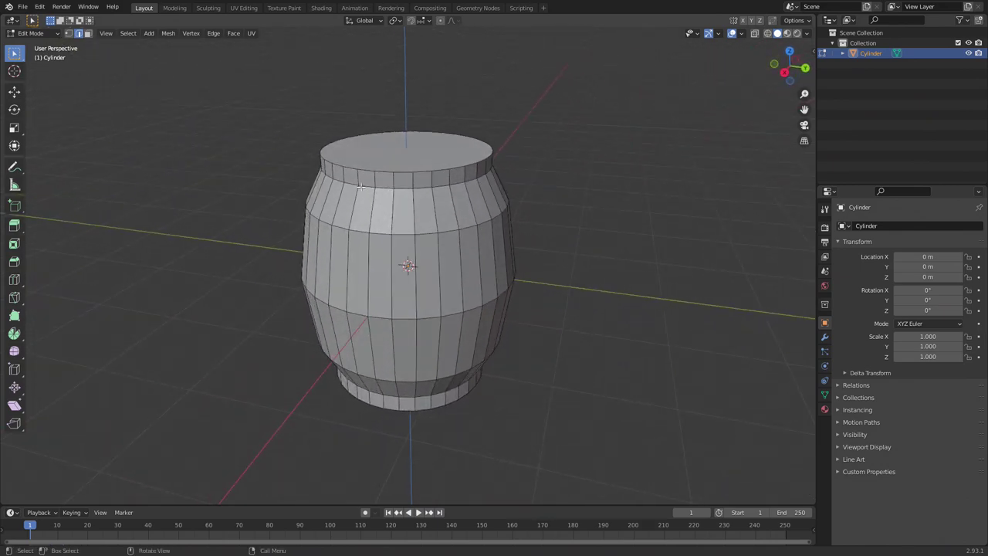
Step: Extrude the top and bottom rim face loops outward along their normals
{"action": "left_click", "coordinate": [88, 34]}
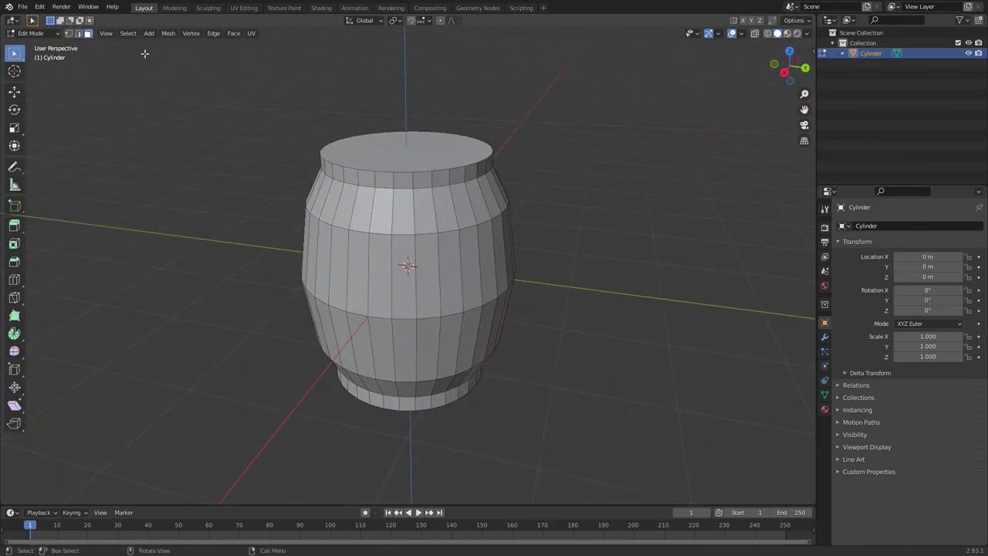
{"action": "left_click", "coordinate": [429, 179], "text": "alt"}
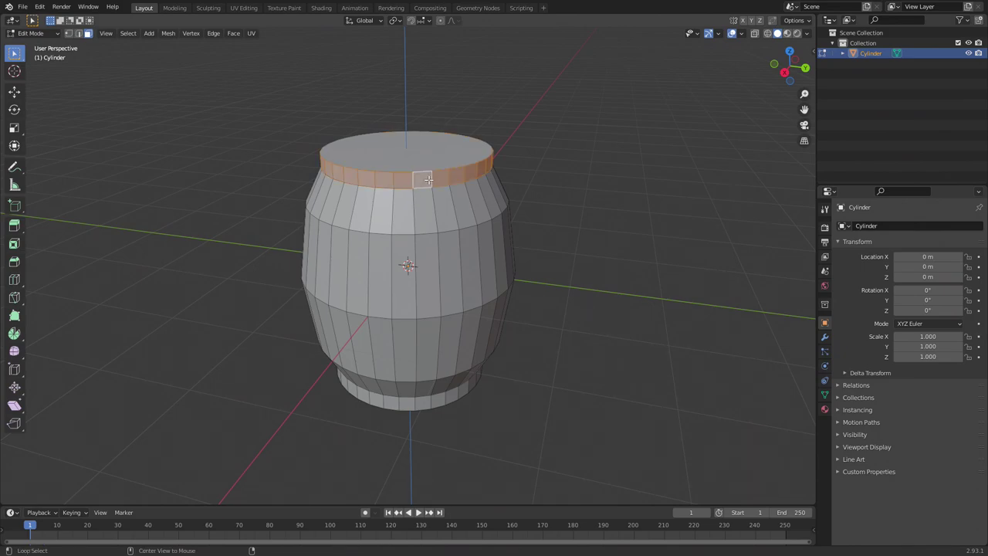
{"action": "left_click", "coordinate": [430, 401], "text": "alt+shift"}
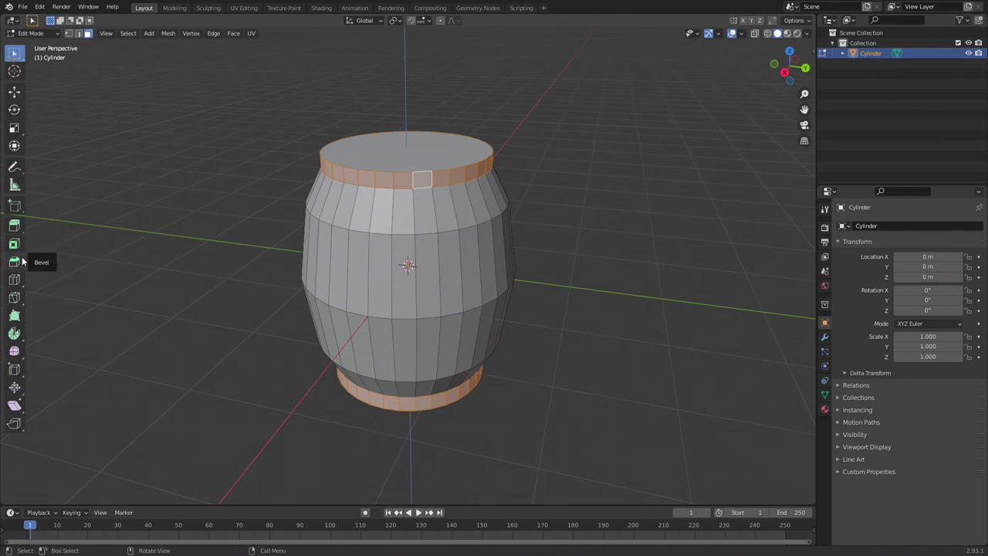
{"action": "left_click", "coordinate": [17, 227]}
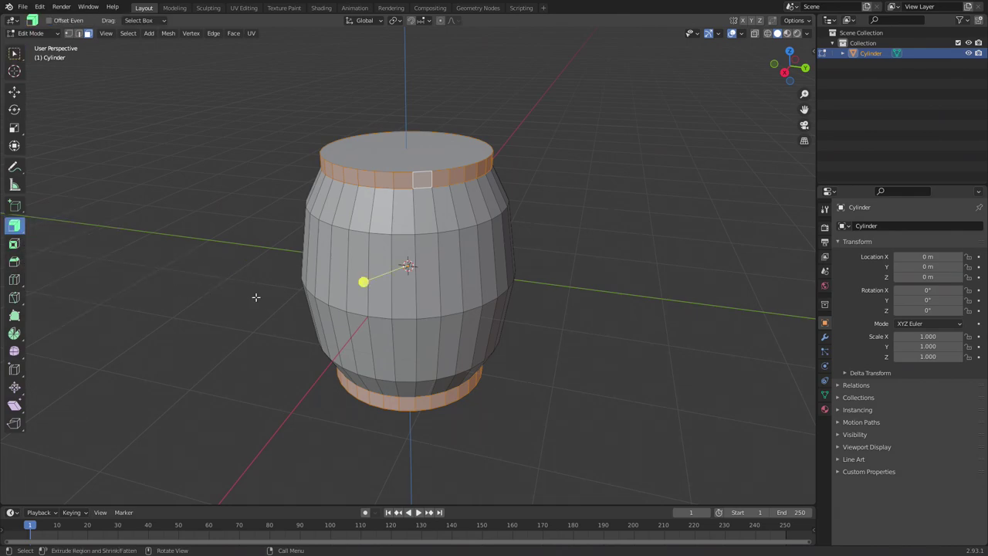
{"action": "left_click_drag", "start_coordinate": [362, 284], "coordinate": [397, 283]}
{"action": "key", "text": "alt+a"}
Step: Push the top face slightly inward, about 0.04–0.05 m, to form a recessed lid
{"action": "left_click", "coordinate": [401, 156]}
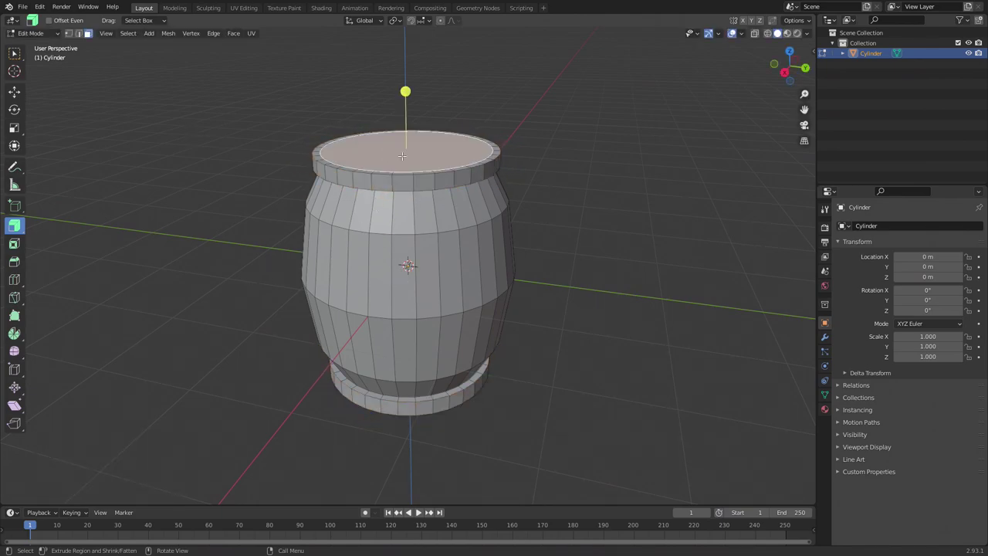
{"action": "middle_click_drag", "start_coordinate": [401, 156], "coordinate": [393, 167]}
{"action": "left_click", "coordinate": [14, 53]}
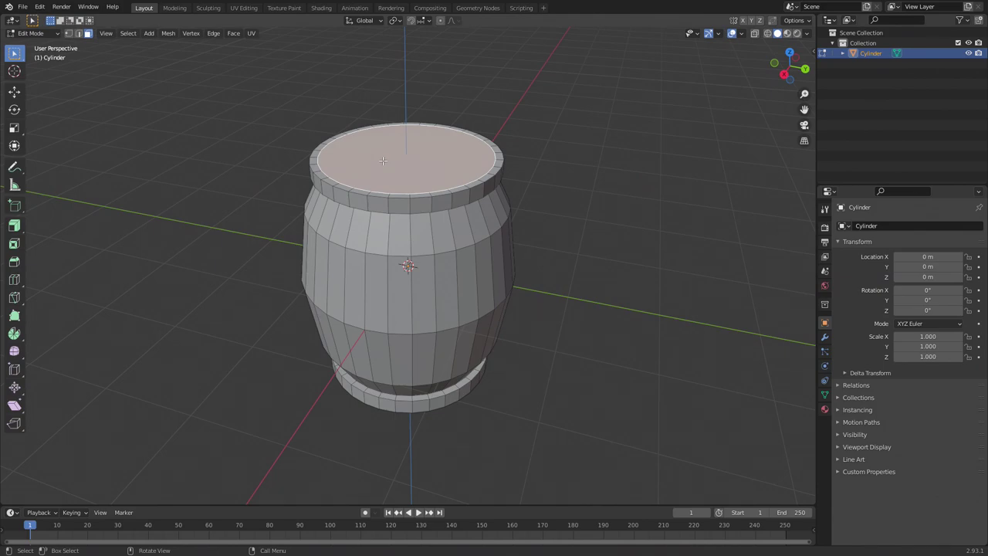
{"action": "key", "text": "e"}
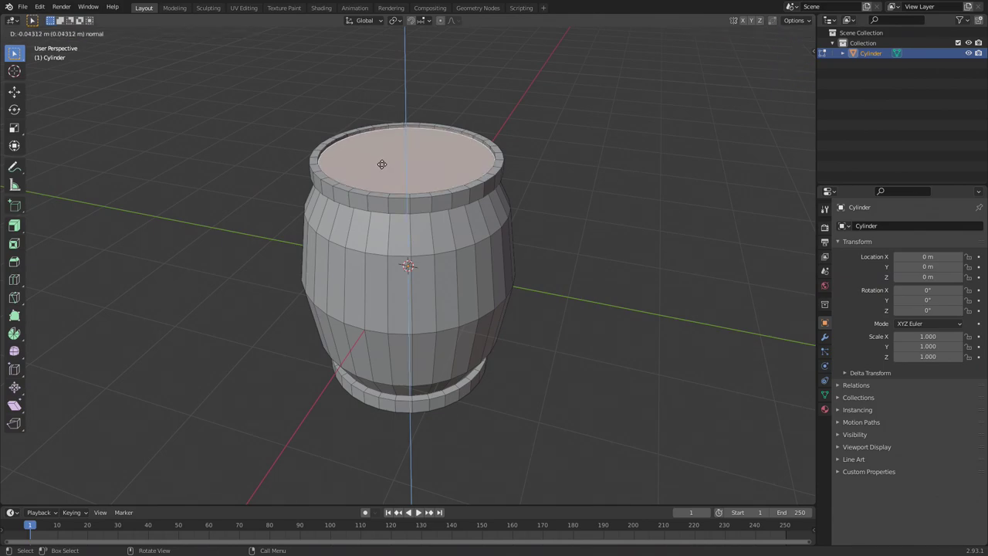
{"action": "left_click", "coordinate": [382, 164]}
{"action": "middle_click_drag", "start_coordinate": [508, 283], "coordinate": [529, 246]}
{"action": "left_click", "coordinate": [436, 334]}
{"action": "left_click", "coordinate": [557, 338]}
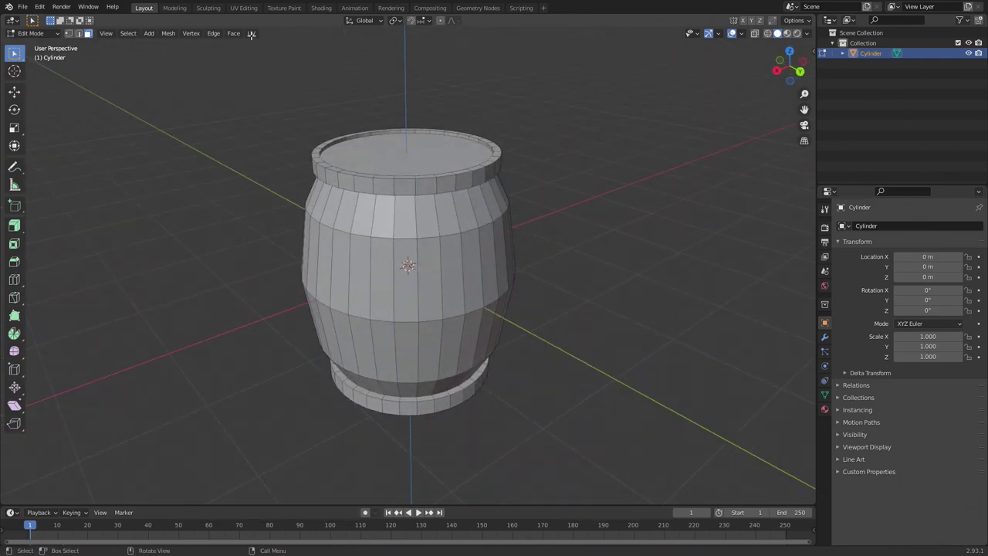
Step: Inspect the barrel's geometry in wireframe, then return to solid shading and view it from above
{"action": "key", "text": "shift+z"}
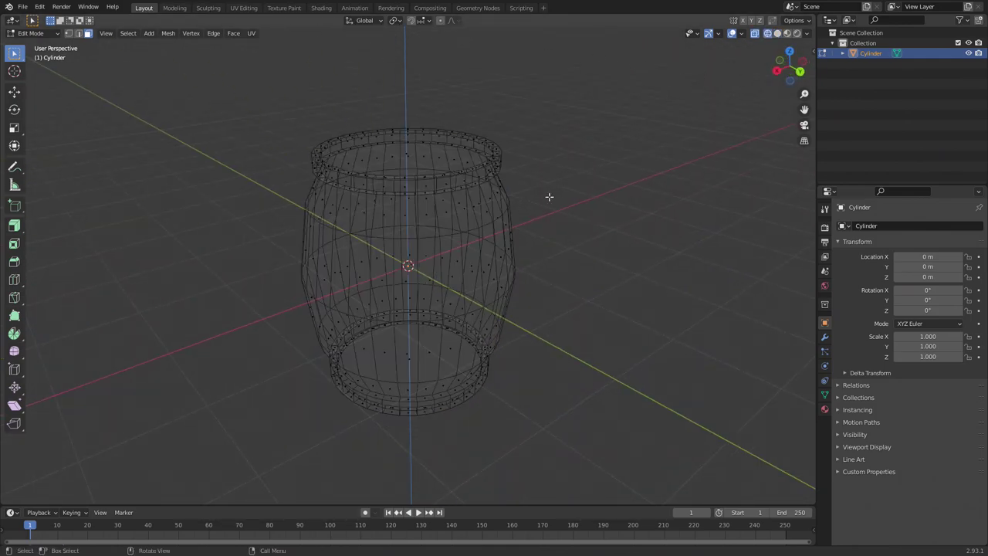
{"action": "mouse_move", "coordinate": [609, 216]}
{"action": "middle_mouse_down"}
{"action": "mouse_move", "coordinate": [558, 191]}
{"action": "mouse_move", "coordinate": [545, 223]}
{"action": "mouse_move", "coordinate": [601, 245]}
{"action": "mouse_move", "coordinate": [641, 236]}
{"action": "mouse_move", "coordinate": [644, 223]}
{"action": "mouse_move", "coordinate": [626, 205]}
{"action": "mouse_move", "coordinate": [605, 213]}
{"action": "middle_mouse_up"}
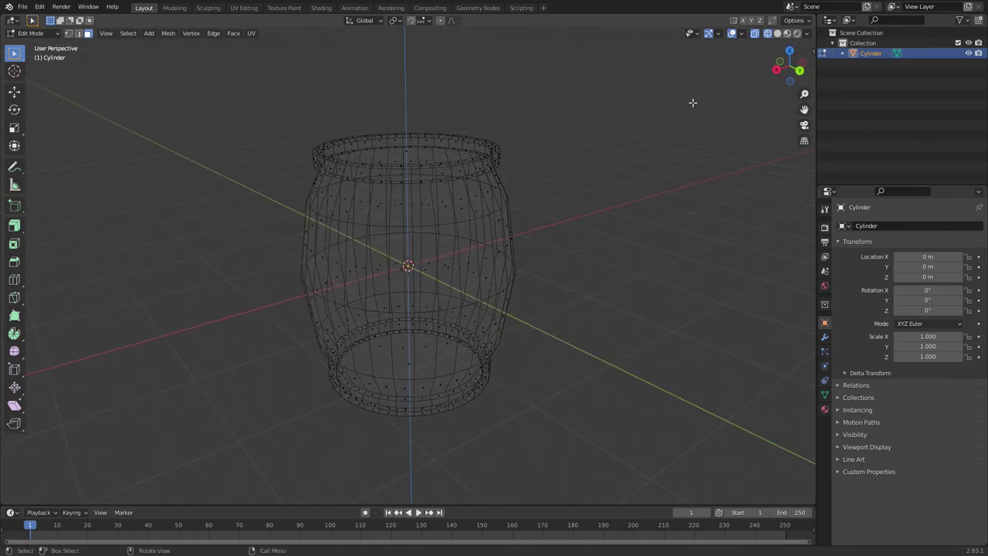
{"action": "left_click", "coordinate": [777, 33]}
{"action": "mouse_move", "coordinate": [586, 165]}
{"action": "middle_mouse_down"}
{"action": "mouse_move", "coordinate": [584, 192]}
{"action": "mouse_move", "coordinate": [583, 183]}
{"action": "middle_mouse_up"}
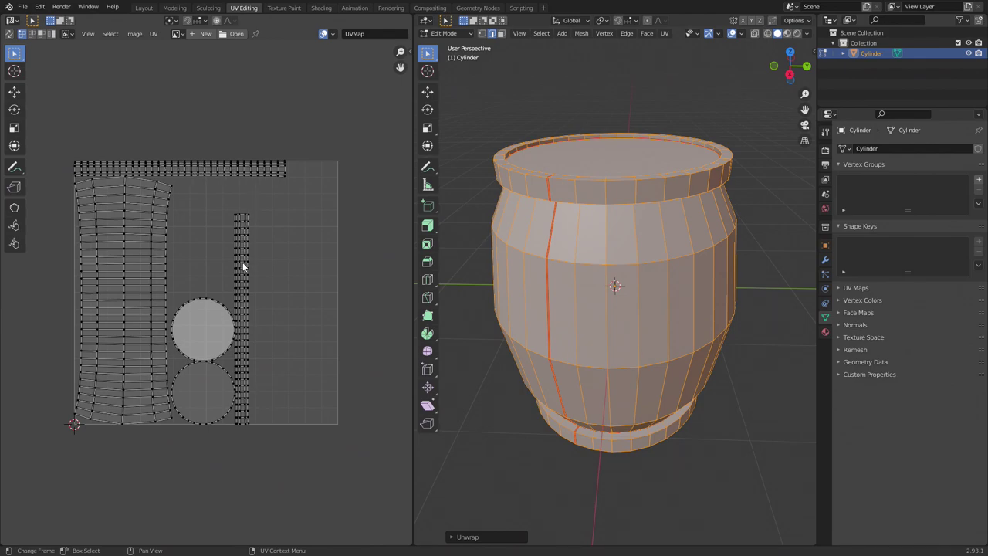
Step: Enable UV Sync Selection, deselect the barrel, and show it zoomed in the UV Editing workspace
{"action": "key", "text": "u"}
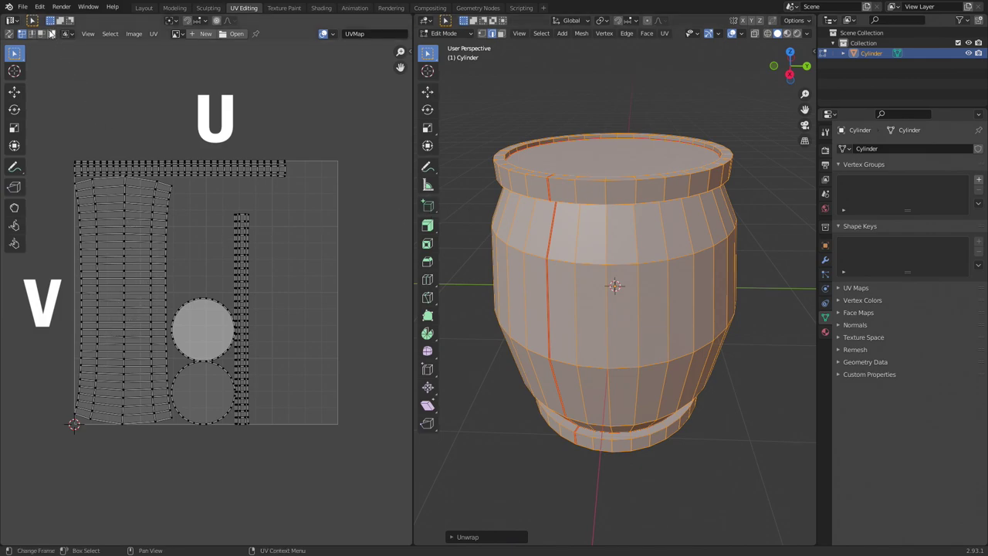
{"action": "left_click", "coordinate": [10, 34]}
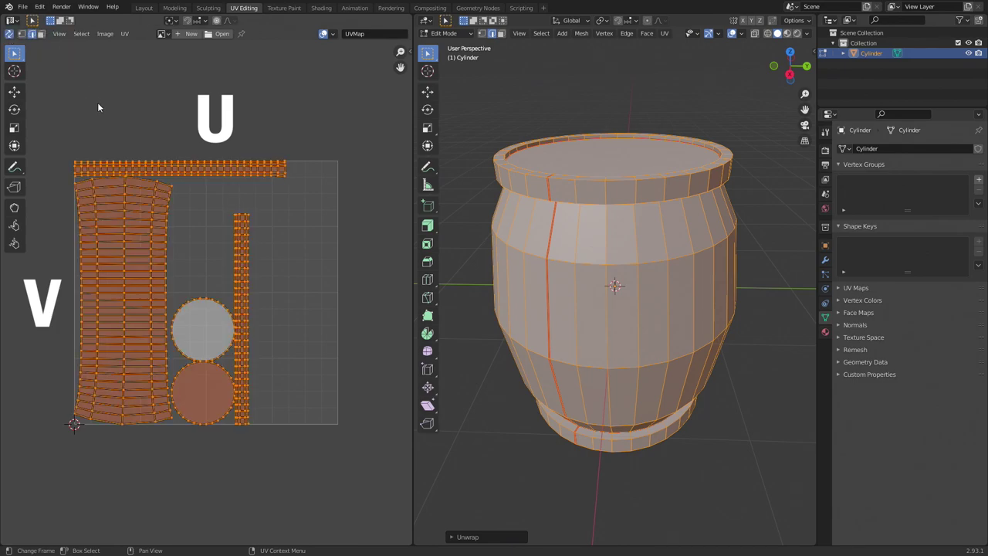
{"action": "key", "text": "alt+a"}
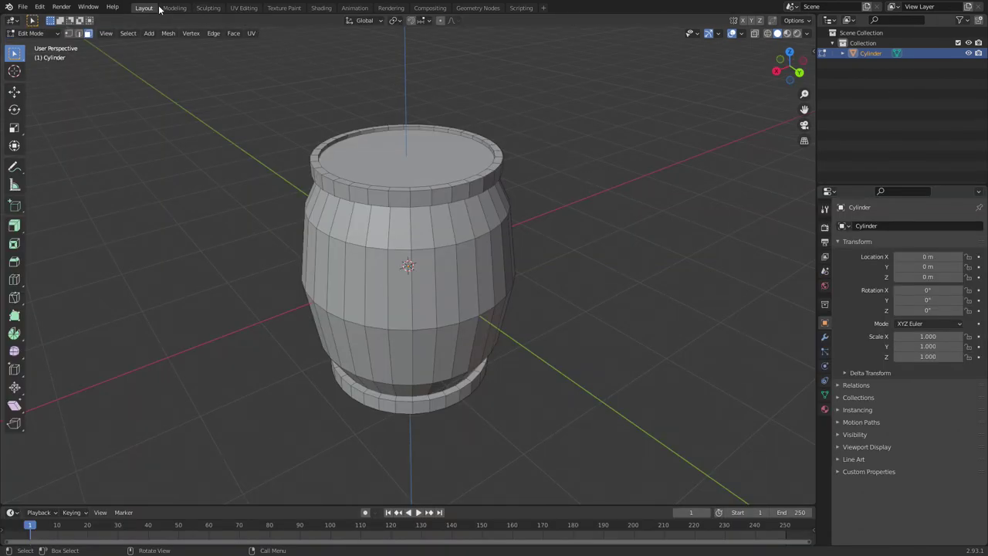
{"action": "left_click", "coordinate": [243, 8]}
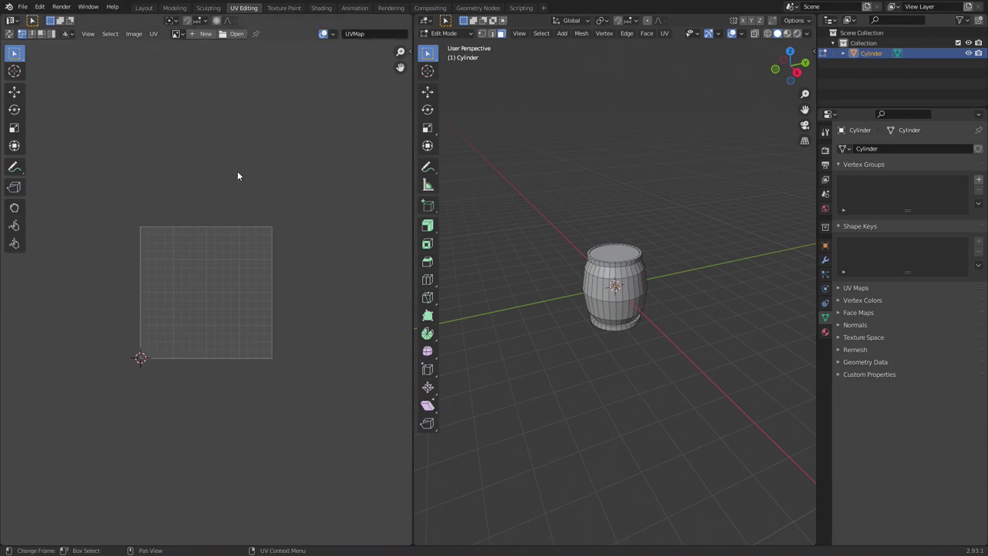
{"action": "scroll", "coordinate": [237, 179], "scroll_direction": "up", "scroll_amount": 2}
{"action": "scroll", "coordinate": [237, 179], "scroll_direction": "up", "scroll_amount": 1}
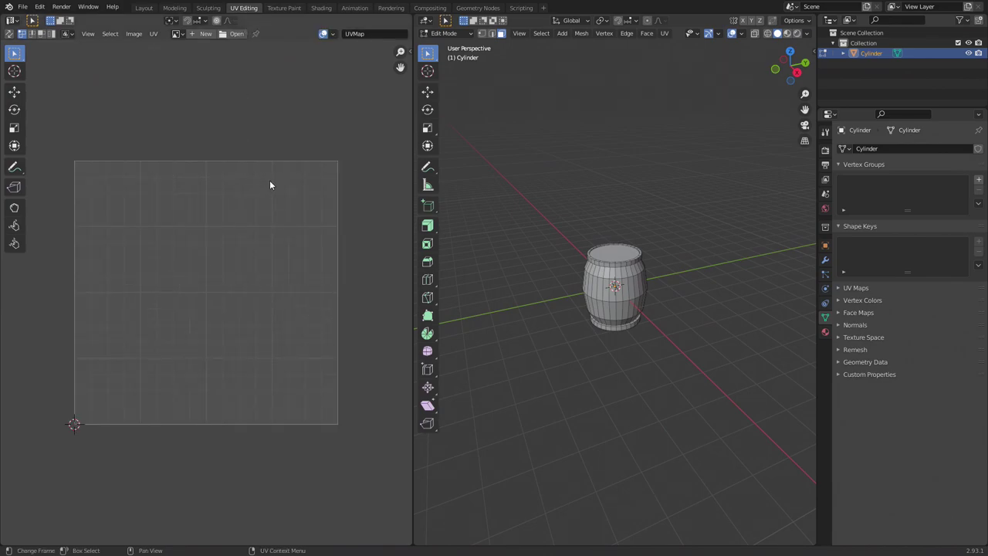
{"action": "scroll", "coordinate": [631, 319], "scroll_direction": "up", "scroll_amount": 6}
{"action": "scroll", "coordinate": [631, 319], "scroll_direction": "up", "scroll_amount": 1}
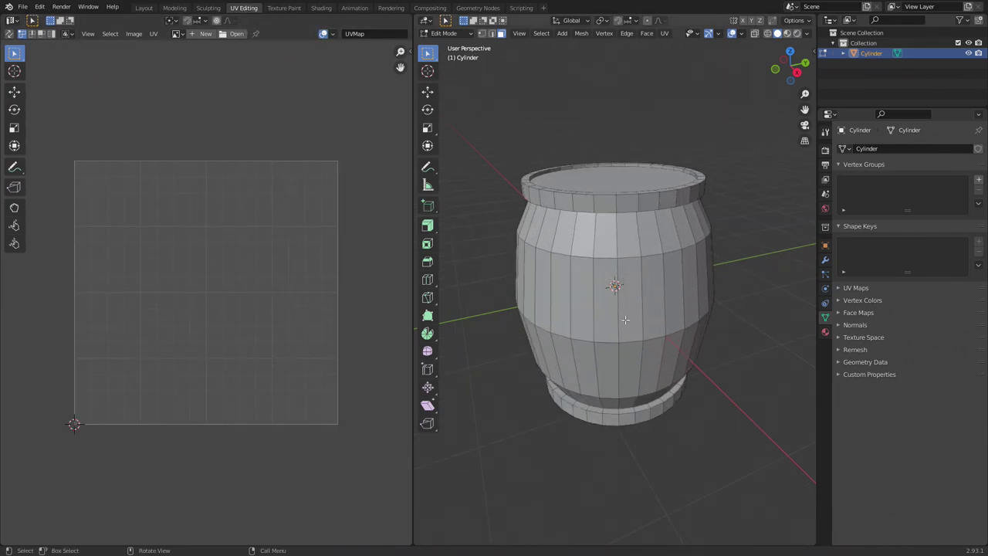
{"action": "scroll", "coordinate": [625, 318], "scroll_direction": "up", "scroll_amount": 1}
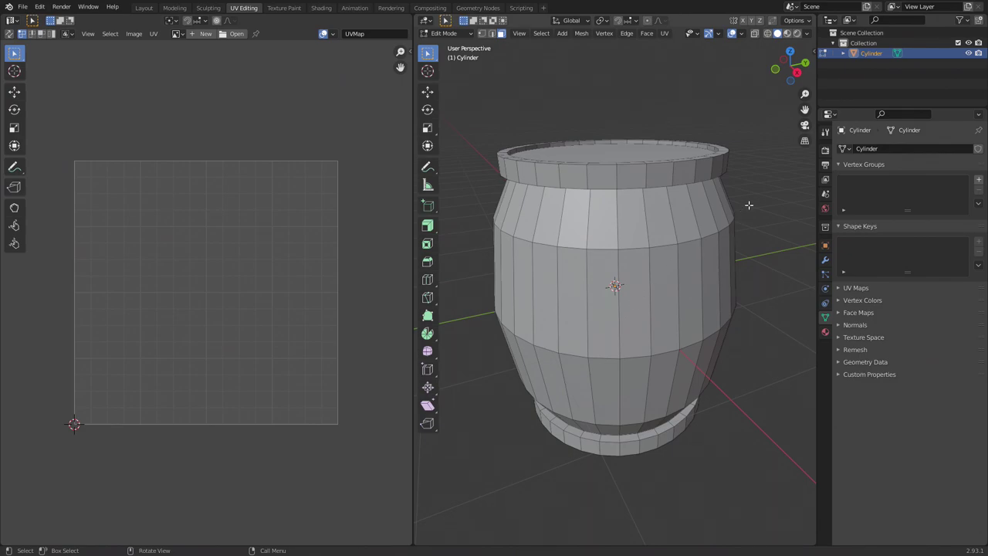
Step: Mark a vertical edge loop down the barrel's side as a seam
{"action": "left_click", "coordinate": [491, 34]}
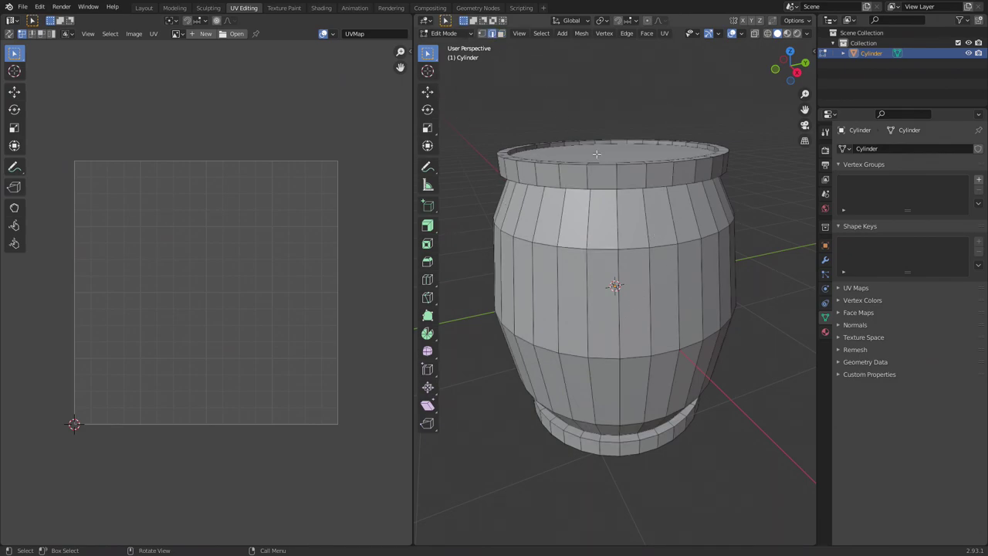
{"action": "left_click", "coordinate": [616, 177], "text": "alt"}
{"action": "right_click", "coordinate": [616, 217]}
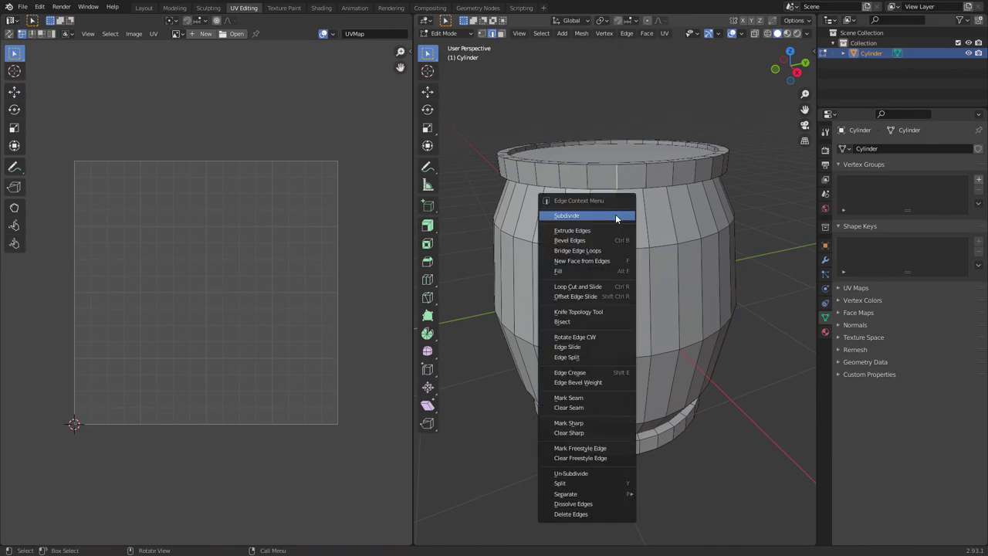
{"action": "left_click", "coordinate": [590, 399]}
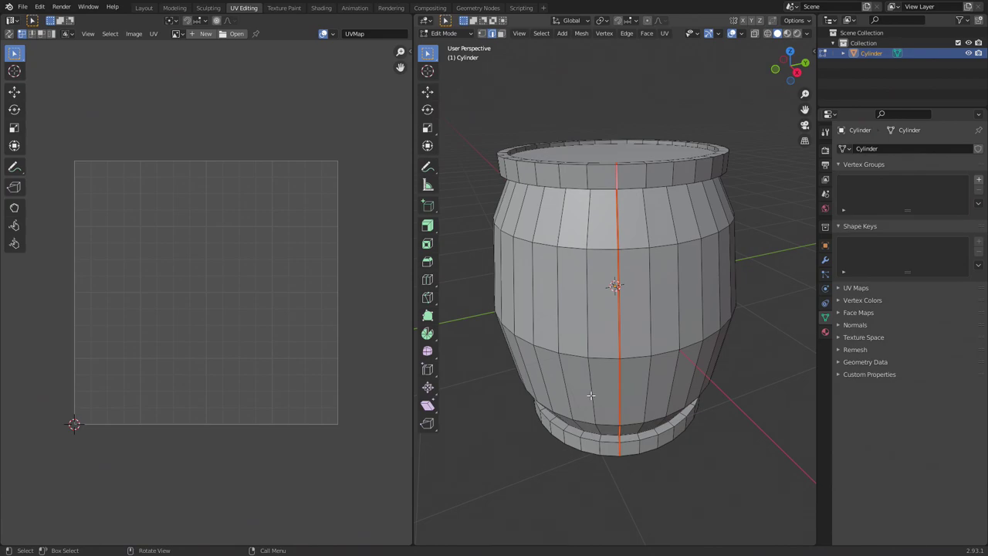
{"action": "left_click", "coordinate": [694, 436]}
Step: Mark the edges around the barrel's top cap as a seam
{"action": "middle_click_drag", "start_coordinate": [744, 339], "coordinate": [569, 234]}
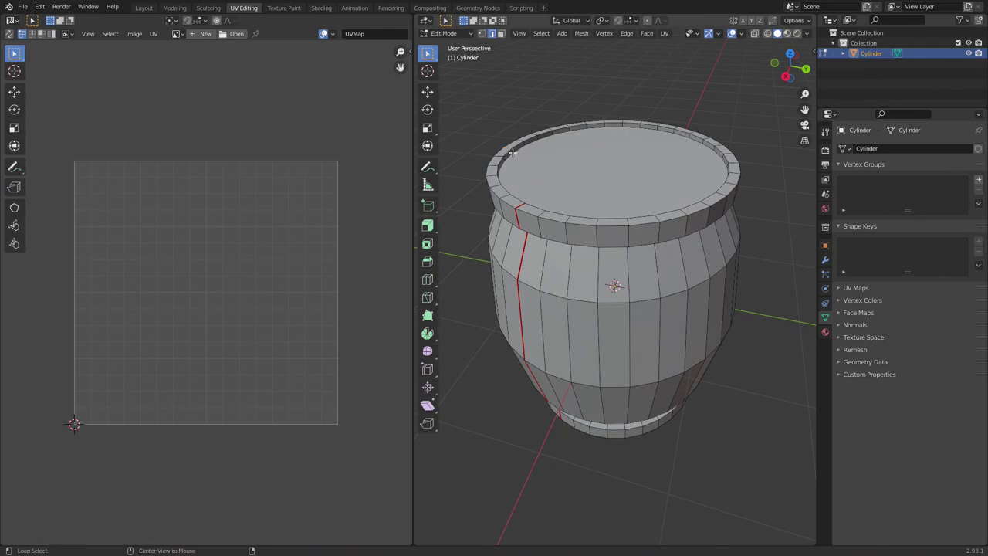
{"action": "left_click", "coordinate": [563, 157]}
{"action": "right_click", "coordinate": [521, 148]}
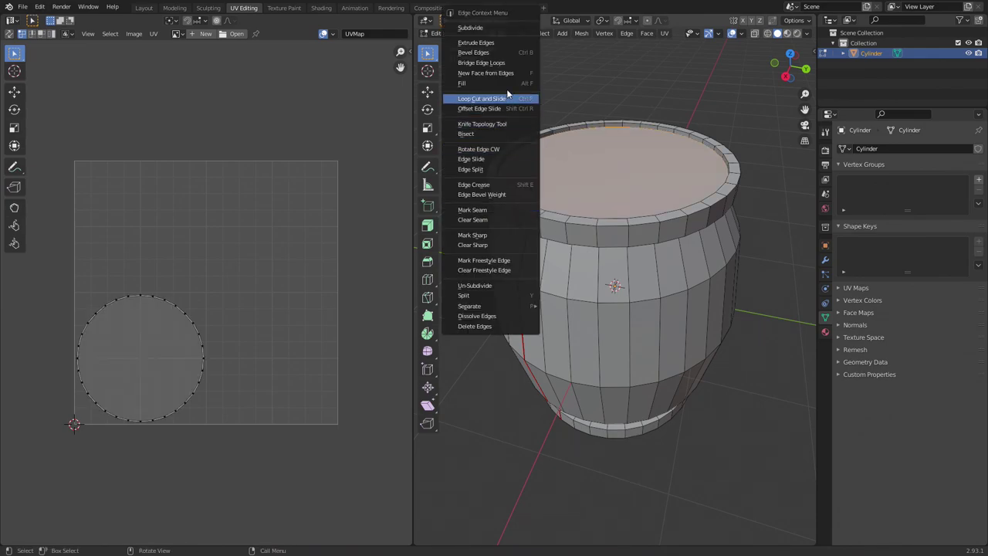
{"action": "left_click", "coordinate": [504, 209]}
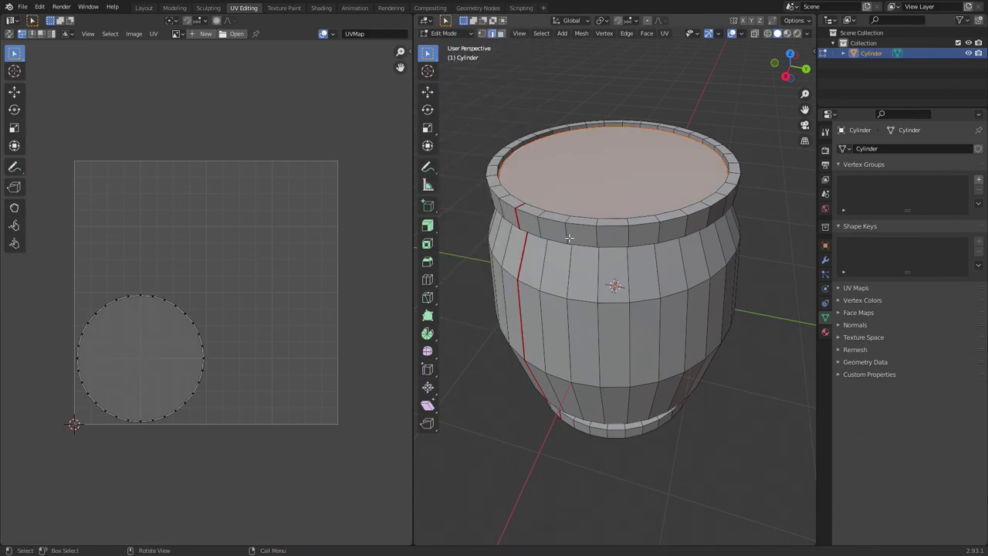
Step: Mark the top and bottom rim edge loops as seams
{"action": "middle_click_drag", "start_coordinate": [559, 207], "coordinate": [602, 151]}
{"action": "scroll", "coordinate": [602, 150], "scroll_direction": "up", "scroll_amount": 4}
{"action": "scroll", "coordinate": [602, 150], "scroll_direction": "down", "scroll_amount": 3}
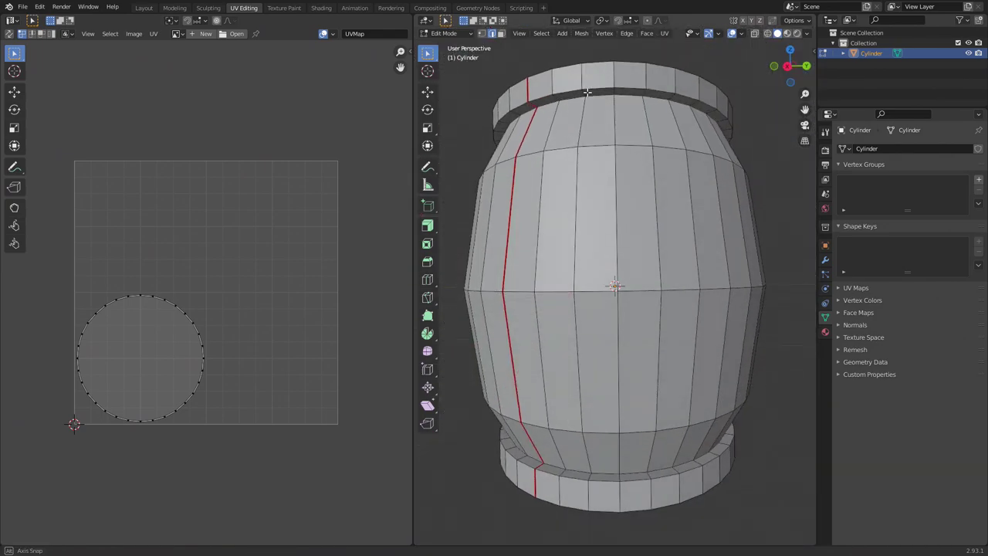
{"action": "left_click", "coordinate": [598, 95], "text": "alt"}
{"action": "right_click", "coordinate": [598, 95]}
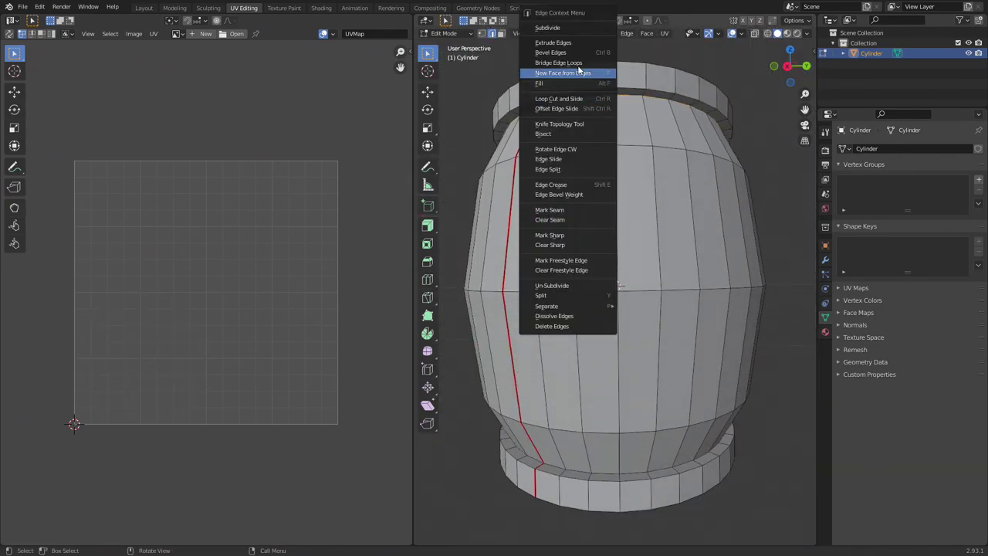
{"action": "left_click", "coordinate": [575, 209]}
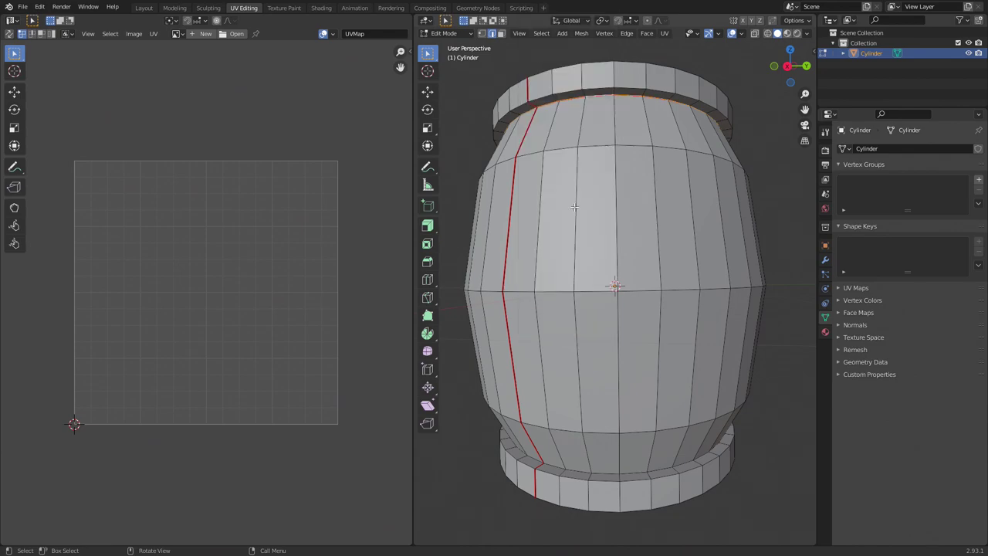
{"action": "left_click", "coordinate": [608, 470], "text": "alt"}
{"action": "right_click", "coordinate": [608, 471]}
{"action": "left_click", "coordinate": [586, 430]}
{"action": "middle_click_drag", "start_coordinate": [595, 429], "coordinate": [594, 332]}
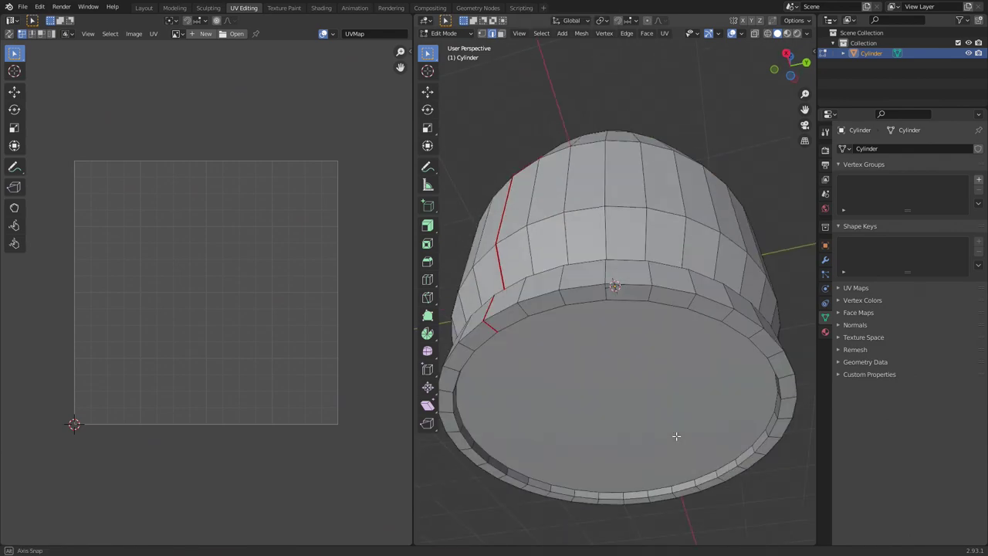
Step: Mark the bottom rim edge loop as a seam once more
{"action": "left_click", "coordinate": [595, 424], "text": "alt"}
{"action": "right_click", "coordinate": [595, 424]}
{"action": "left_click", "coordinate": [586, 424]}
{"action": "middle_click_drag", "start_coordinate": [595, 424], "coordinate": [677, 504]}
{"action": "scroll", "coordinate": [679, 486], "scroll_direction": "down", "scroll_amount": 5}
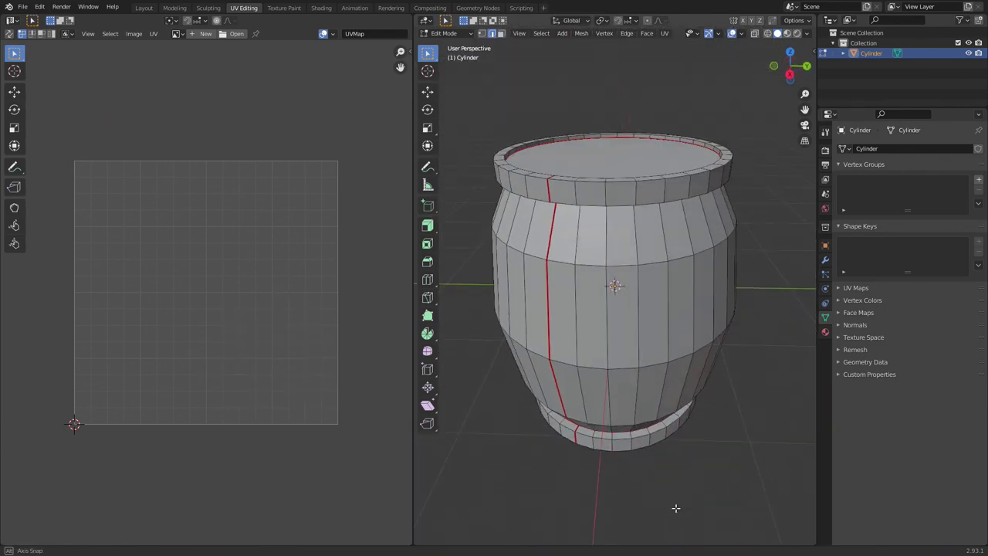
Step: Select the whole barrel and unwrap its UVs along the seams
{"action": "key", "text": "a"}
{"action": "key", "text": "u"}
{"action": "left_click", "coordinate": [645, 413]}
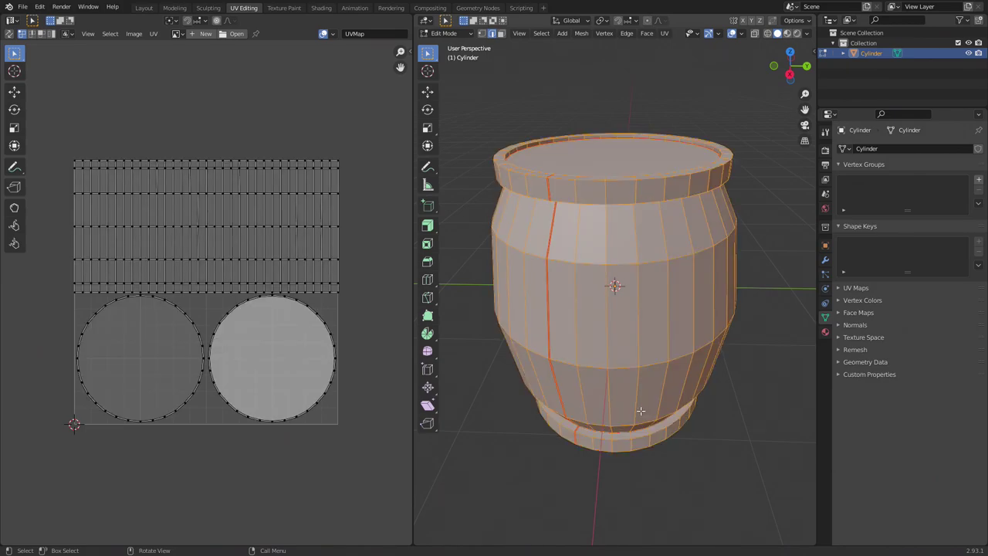
{"action": "left_click", "coordinate": [666, 33]}
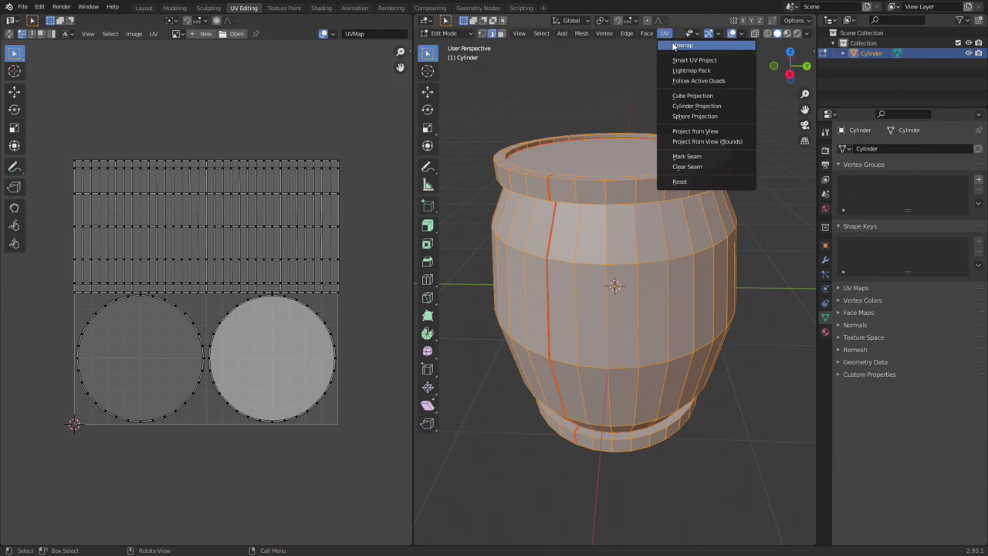
{"action": "left_click", "coordinate": [681, 45]}
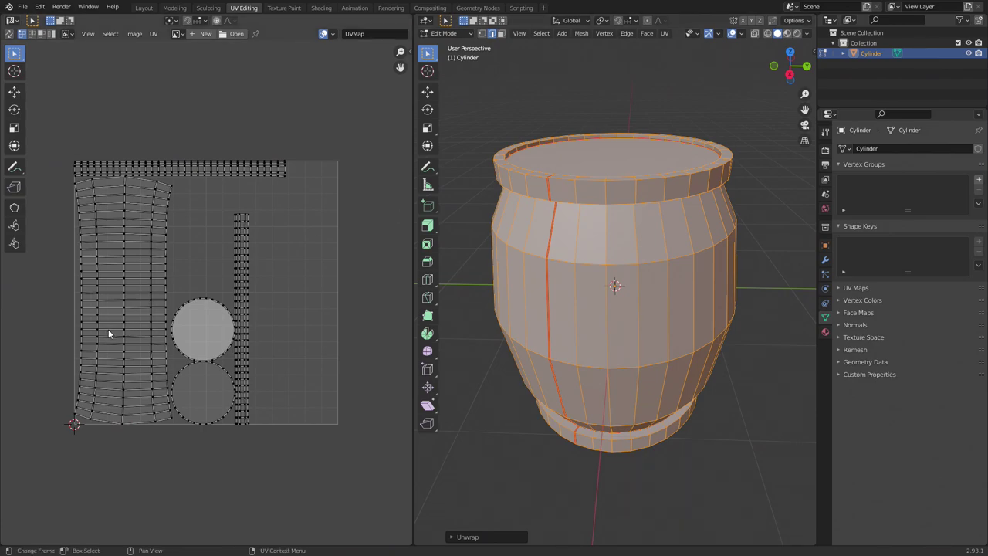
Step: With UV Sync Selection on, select faces along the left UV island in face mode
{"action": "left_click", "coordinate": [9, 34]}
{"action": "key", "text": "alt+a"}
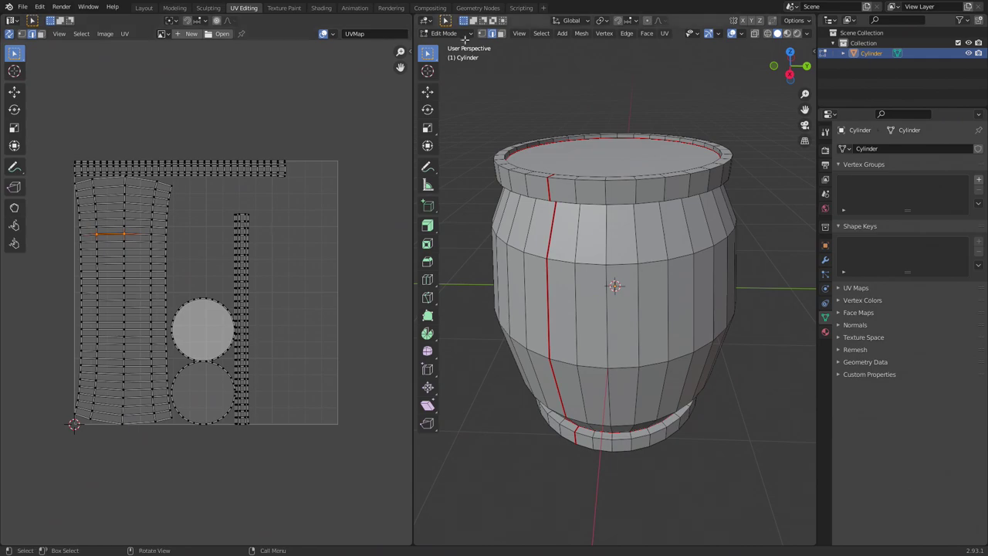
{"action": "key", "text": "3"}
{"action": "left_click", "coordinate": [198, 378]}
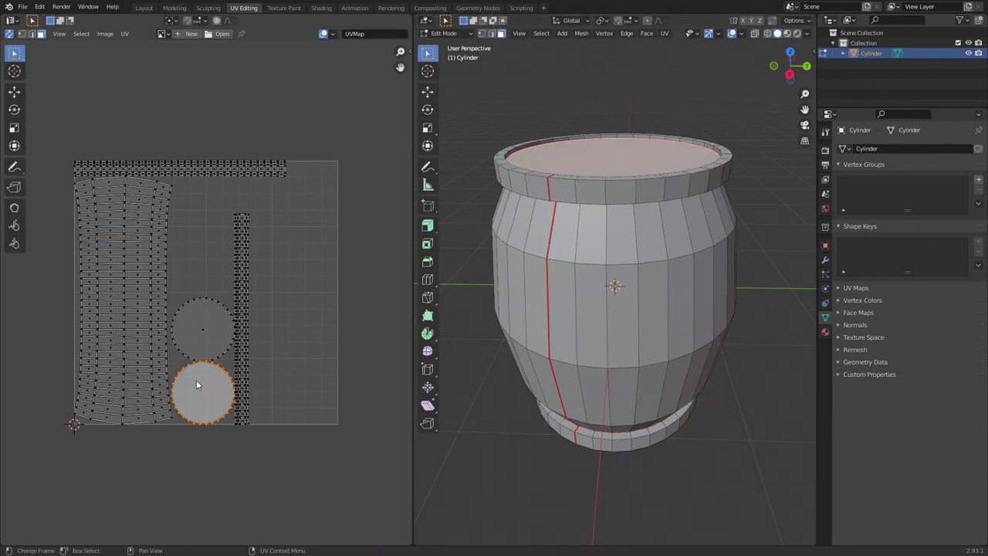
{"action": "left_click", "coordinate": [138, 417]}
{"action": "left_click", "coordinate": [101, 417]}
{"action": "left_click", "coordinate": [83, 414]}
{"action": "left_click", "coordinate": [147, 417]}
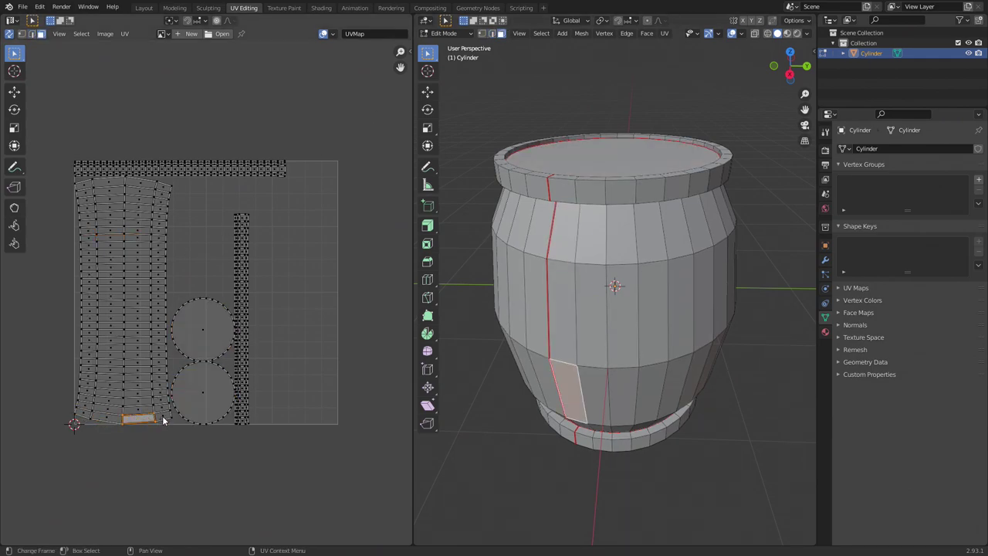
{"action": "left_click", "coordinate": [142, 409]}
{"action": "left_click", "coordinate": [141, 390]}
{"action": "left_click", "coordinate": [85, 187]}
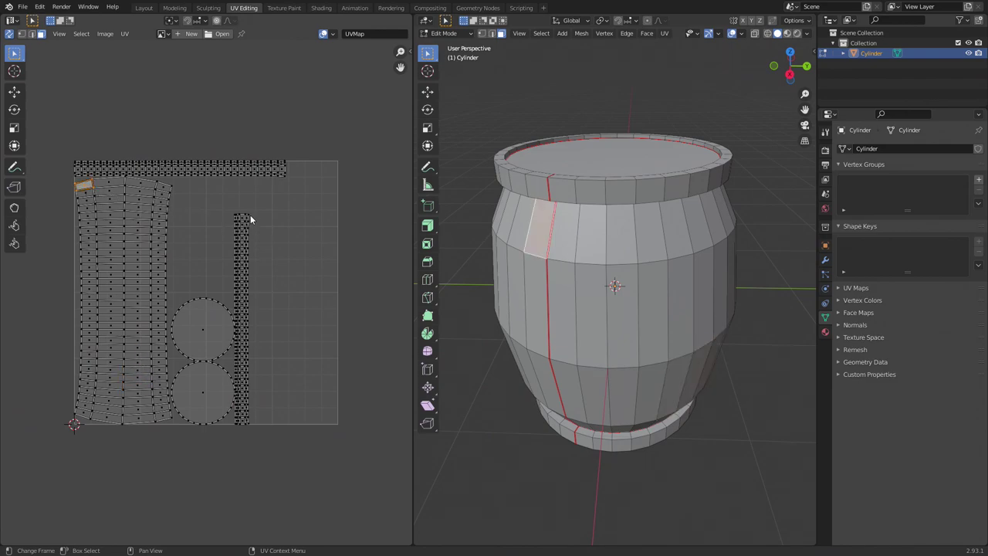
Step: Add a new 1024×1024 black image named 'barrel' in the UV editor and zoom out
{"action": "left_click", "coordinate": [192, 34]}
{"action": "left_click", "coordinate": [201, 51]}
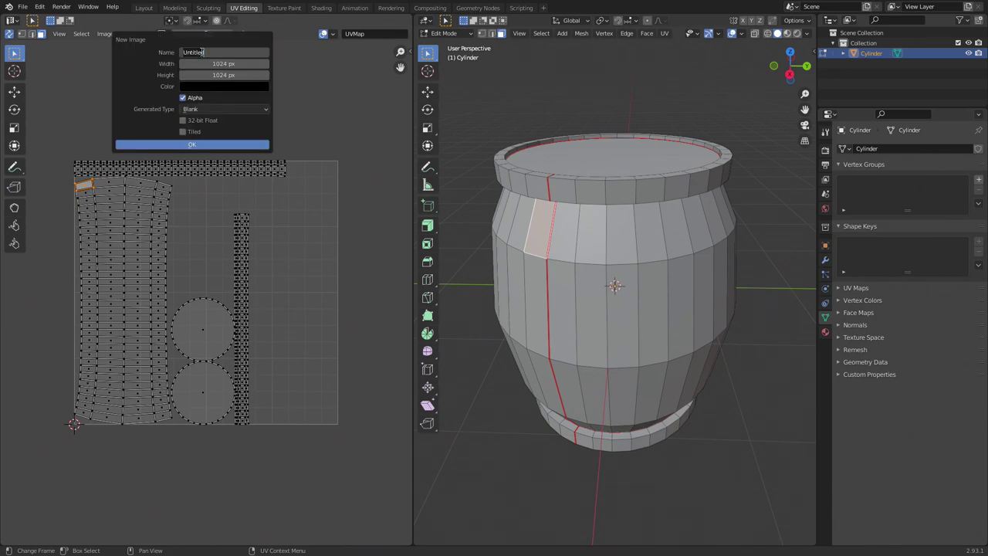
{"action": "type", "text": "barrel"}
{"action": "left_click", "coordinate": [198, 145]}
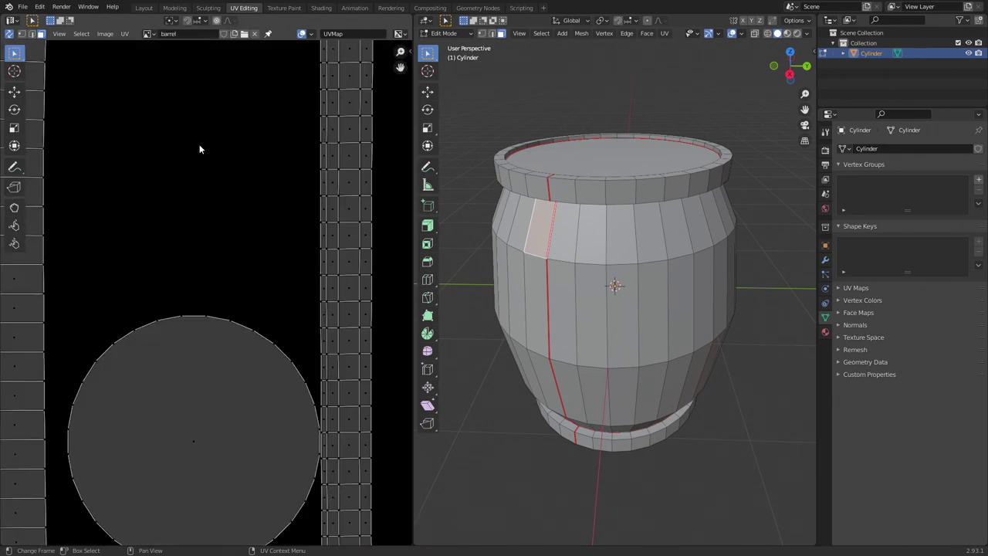
{"action": "scroll", "coordinate": [208, 200], "scroll_direction": "down", "scroll_amount": 6}
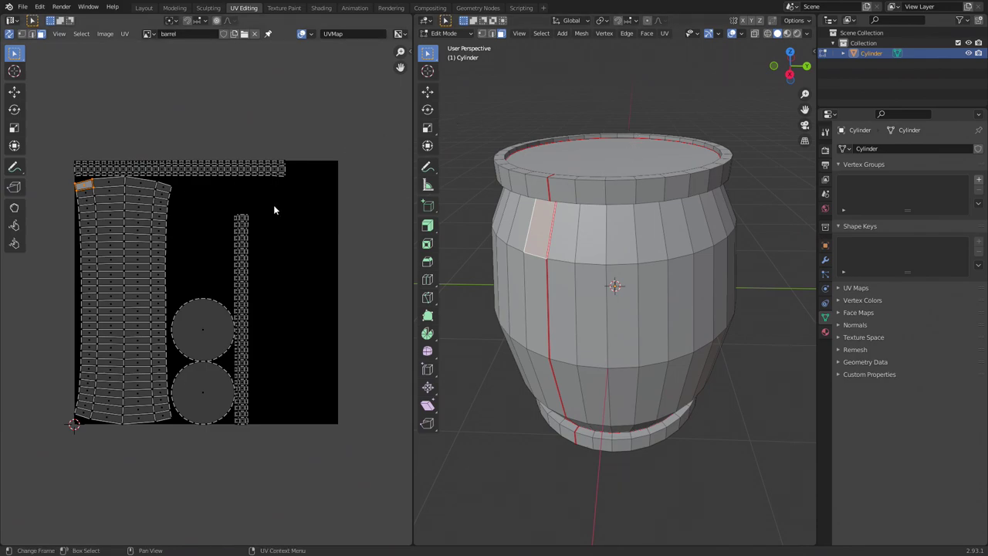
Step: Add a new material whose Base Color is an Image Texture using 'barrel', shown in Material Preview
{"action": "left_click", "coordinate": [826, 333]}
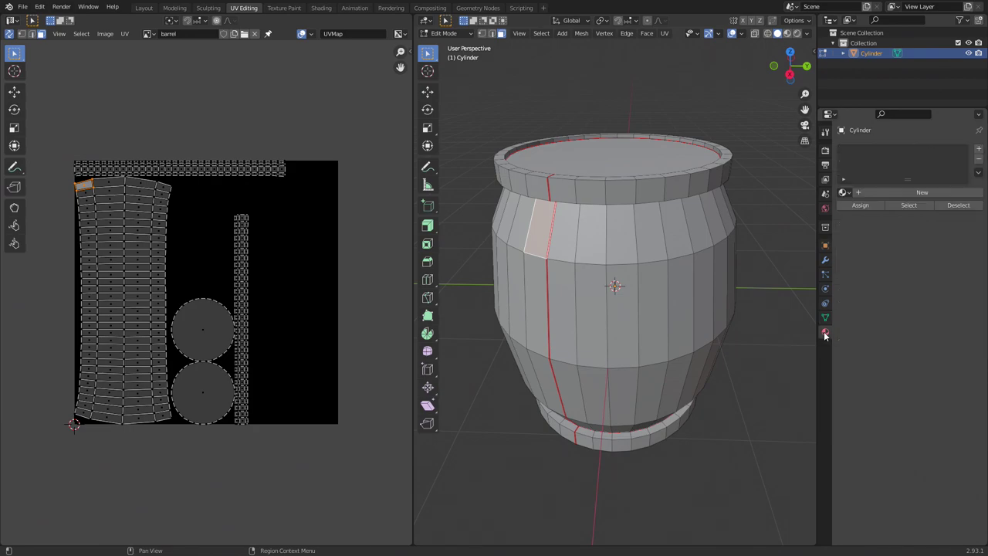
{"action": "left_click", "coordinate": [919, 193]}
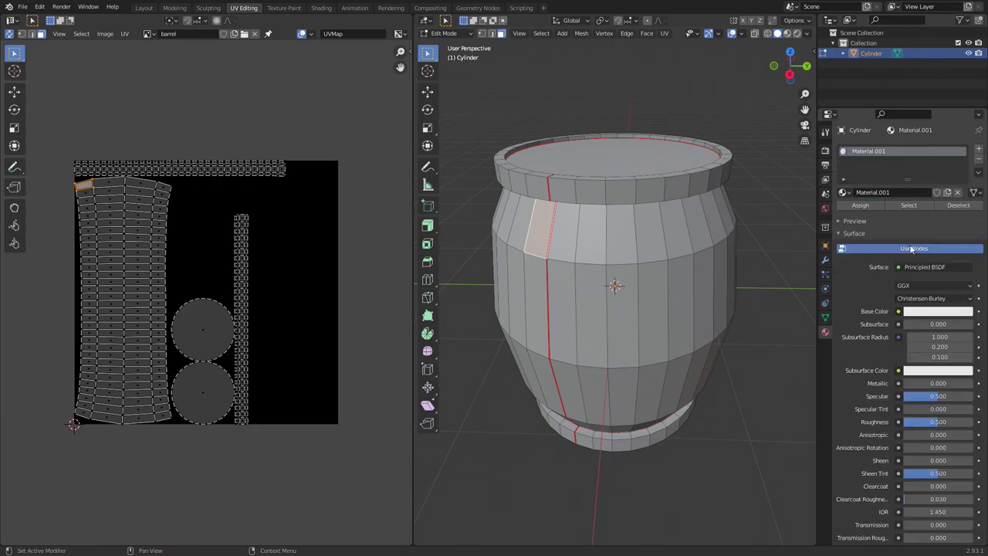
{"action": "left_click", "coordinate": [898, 311]}
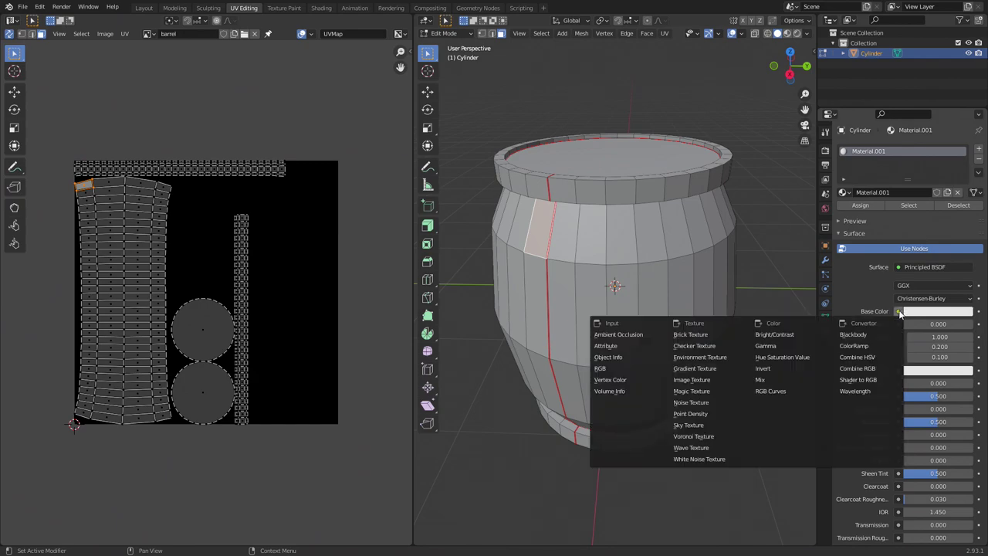
{"action": "left_click", "coordinate": [689, 379]}
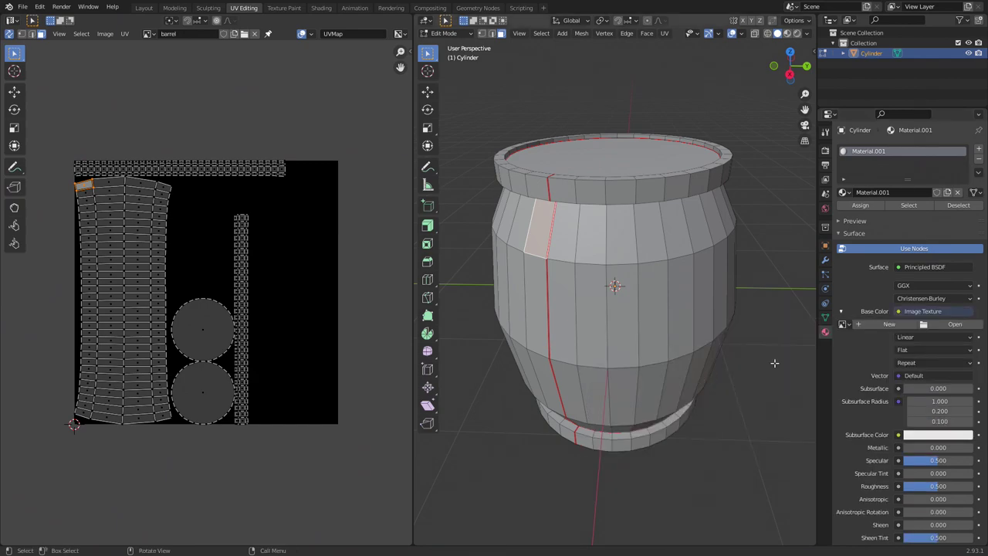
{"action": "left_click", "coordinate": [844, 324]}
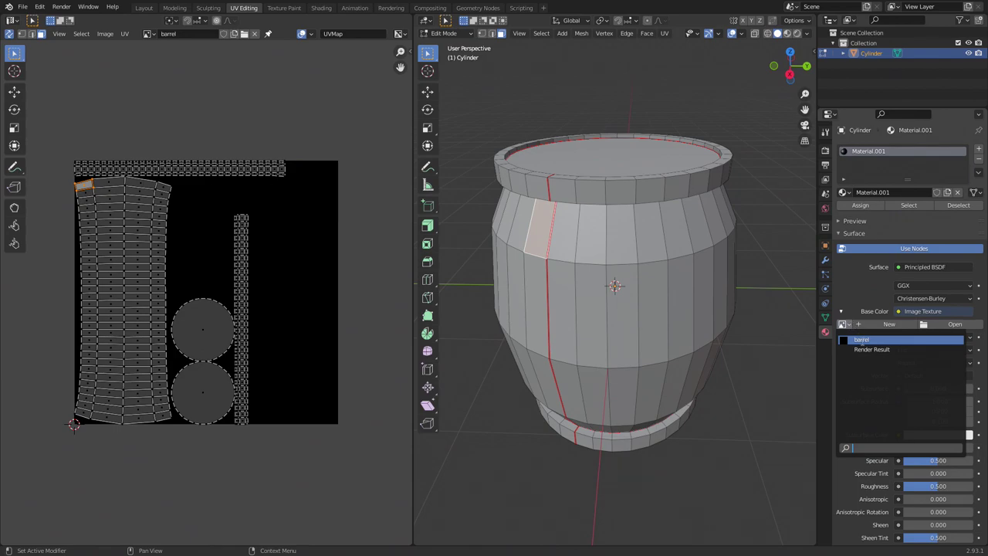
{"action": "left_click", "coordinate": [862, 339]}
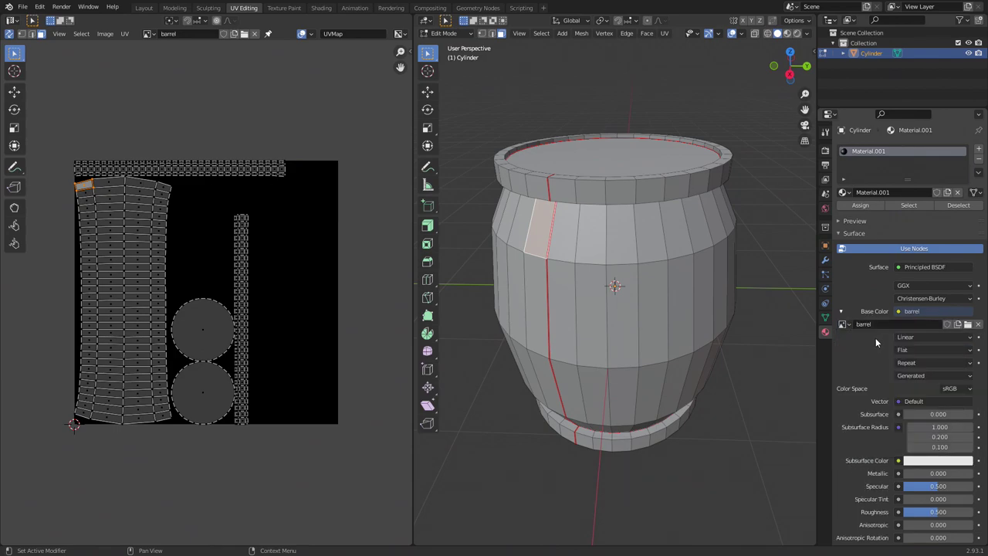
{"action": "left_click", "coordinate": [786, 34]}
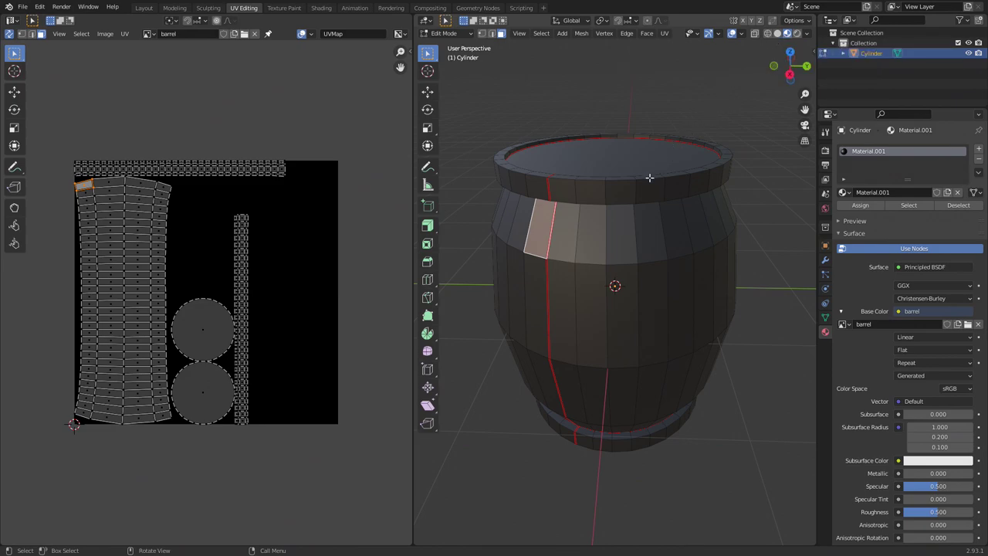
Step: Select the four body face rings between the rims and switch to Texture Paint mode
{"action": "scroll", "coordinate": [651, 183], "scroll_direction": "up", "scroll_amount": 3}
{"action": "scroll", "coordinate": [653, 185], "scroll_direction": "down", "scroll_amount": 2}
{"action": "scroll", "coordinate": [653, 186], "scroll_direction": "down", "scroll_amount": 2}
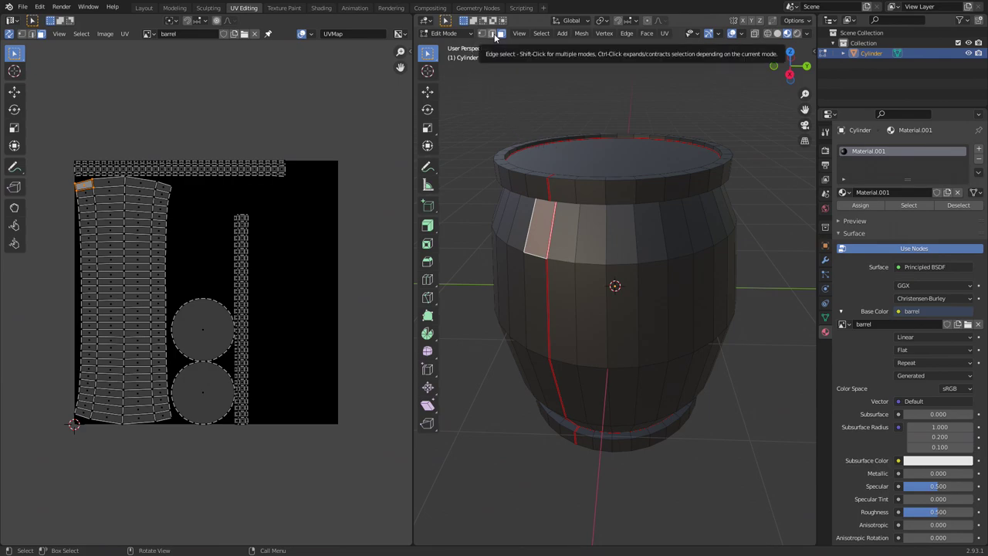
{"action": "left_click", "coordinate": [570, 252]}
{"action": "left_click", "coordinate": [569, 252], "text": "alt"}
{"action": "left_click", "coordinate": [574, 309], "text": "alt+shift"}
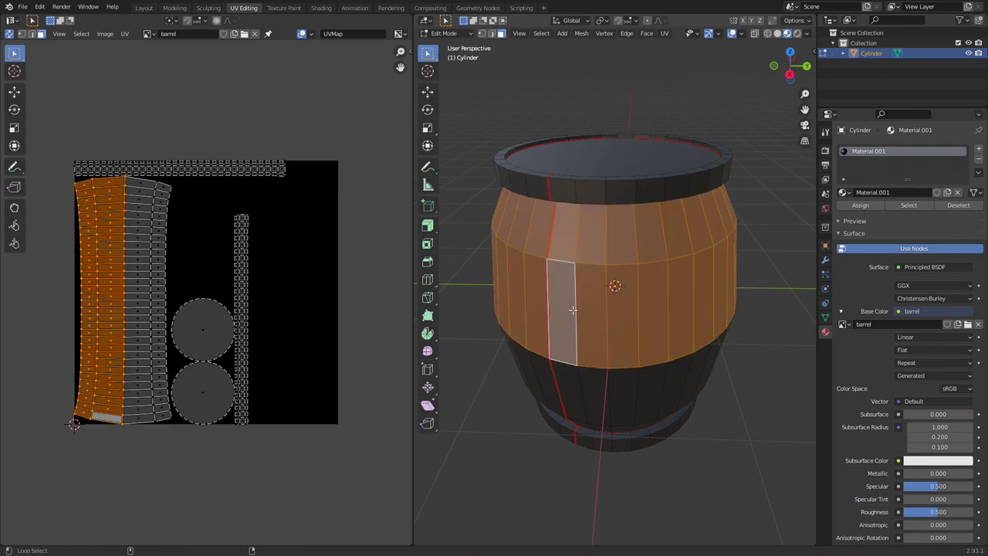
{"action": "left_click", "coordinate": [578, 388], "text": "alt+shift"}
{"action": "middle_click_drag", "start_coordinate": [640, 468], "coordinate": [577, 408]}
{"action": "left_click", "coordinate": [578, 408], "text": "alt+shift"}
{"action": "middle_click_drag", "start_coordinate": [755, 209], "coordinate": [761, 309]}
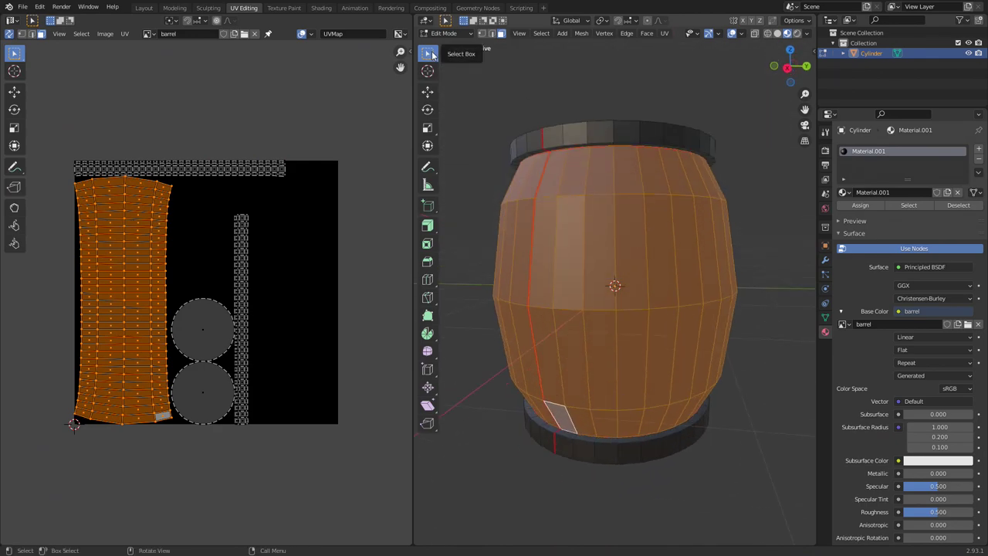
{"action": "left_click", "coordinate": [454, 35]}
{"action": "left_click", "coordinate": [449, 101]}
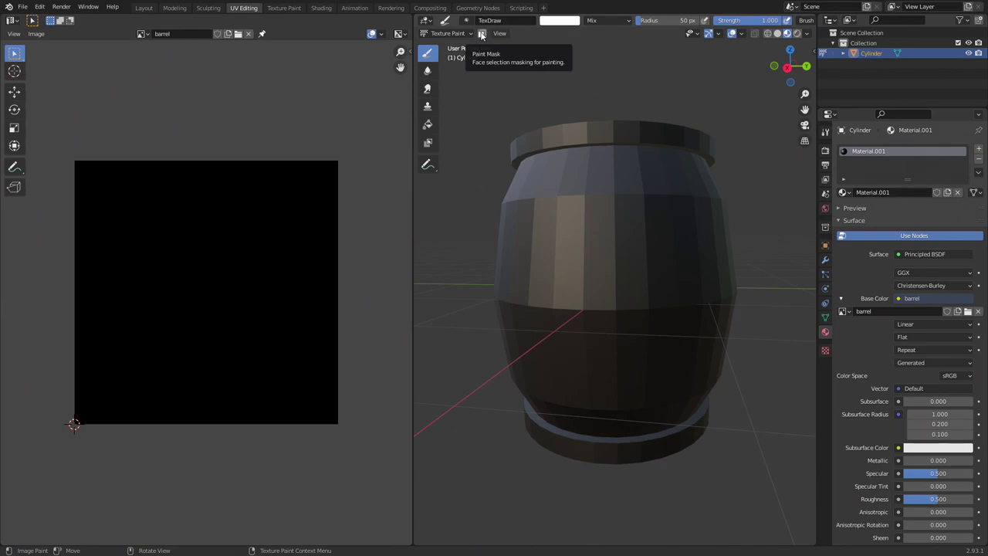
Step: Enable the face paint mask and set the Fill brush to a dark brown colour
{"action": "left_click", "coordinate": [481, 34]}
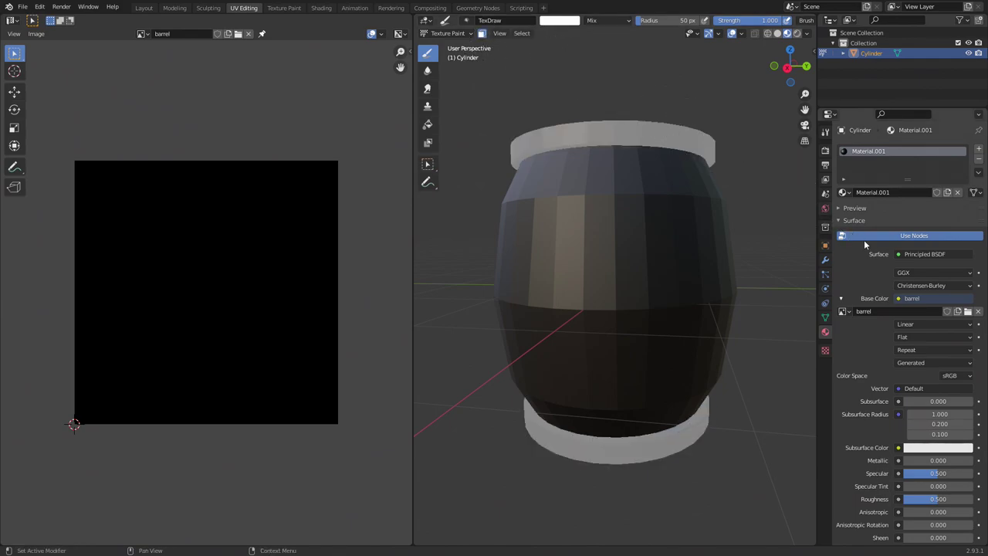
{"action": "left_click", "coordinate": [825, 132]}
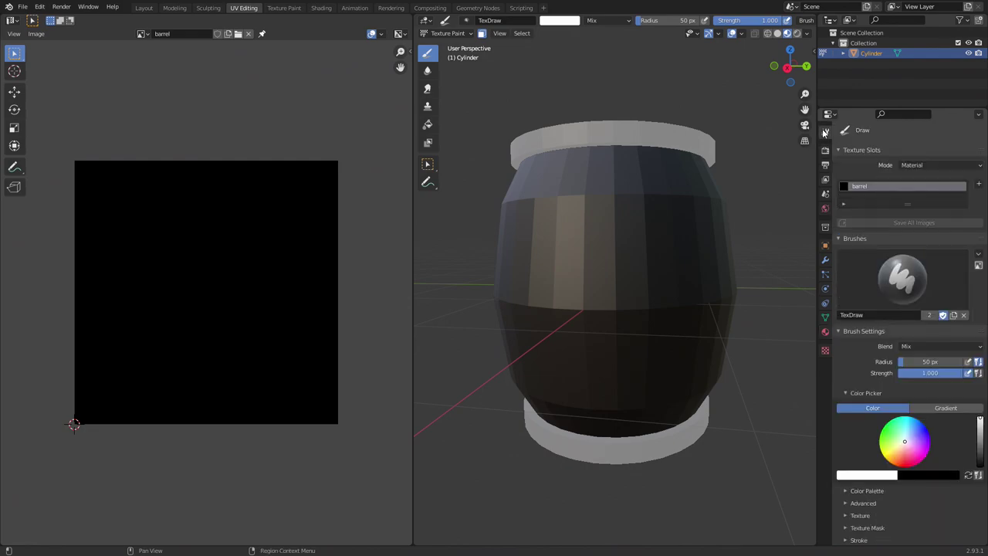
{"action": "left_click", "coordinate": [427, 125]}
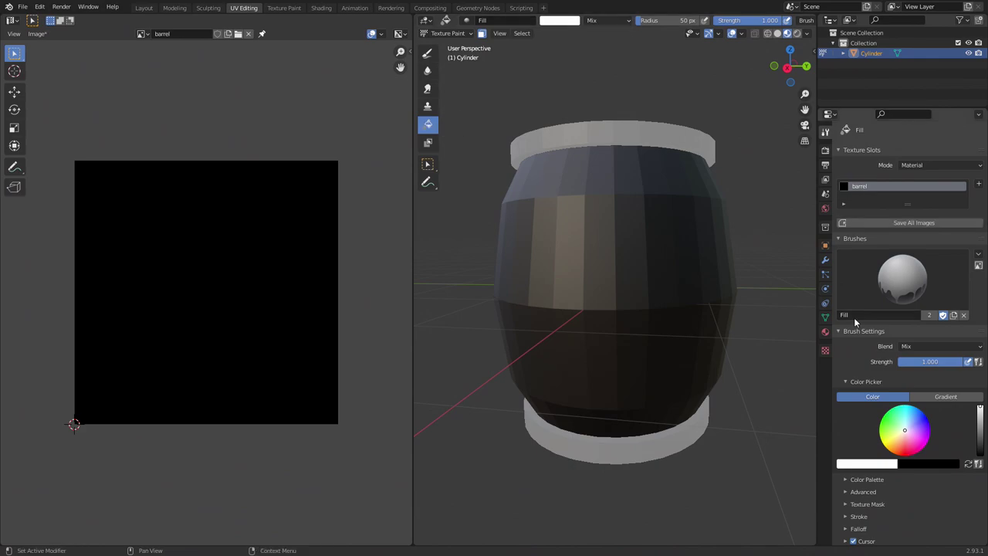
{"action": "left_click", "coordinate": [873, 463]}
{"action": "left_click_drag", "start_coordinate": [834, 386], "coordinate": [824, 398]}
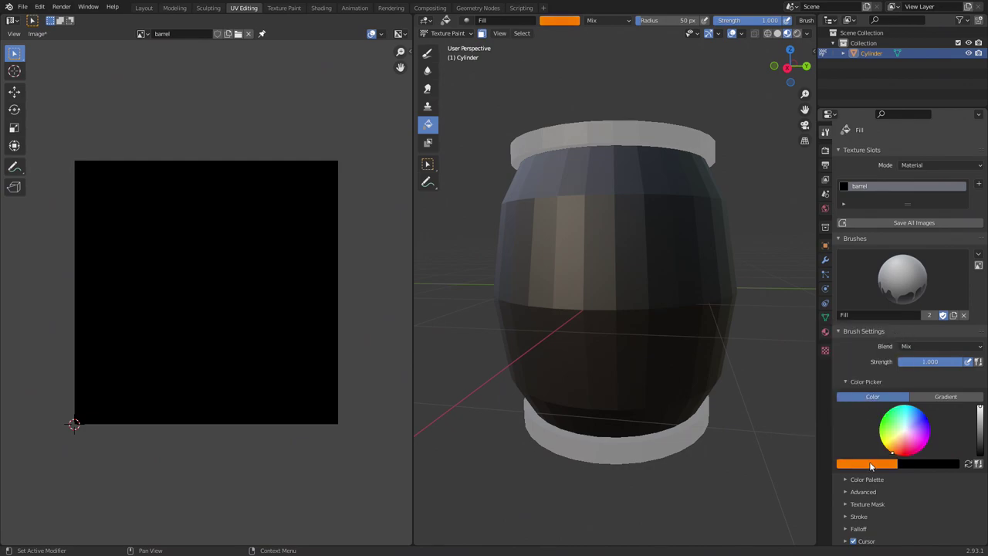
{"action": "left_click", "coordinate": [872, 464]}
{"action": "left_click_drag", "start_coordinate": [889, 330], "coordinate": [889, 377]}
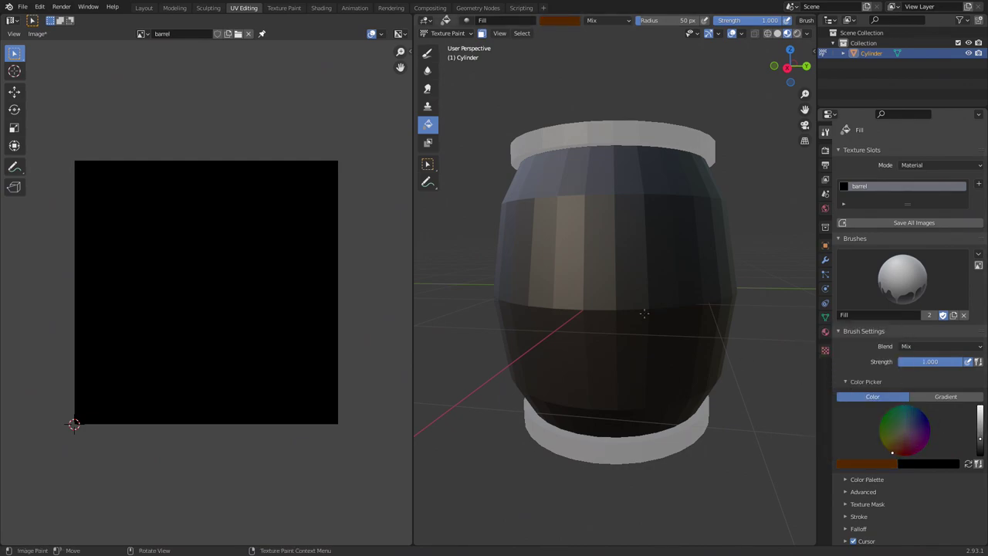
Step: Fill the masked barrel body with brown and go back to Edit Mode
{"action": "left_click", "coordinate": [574, 235]}
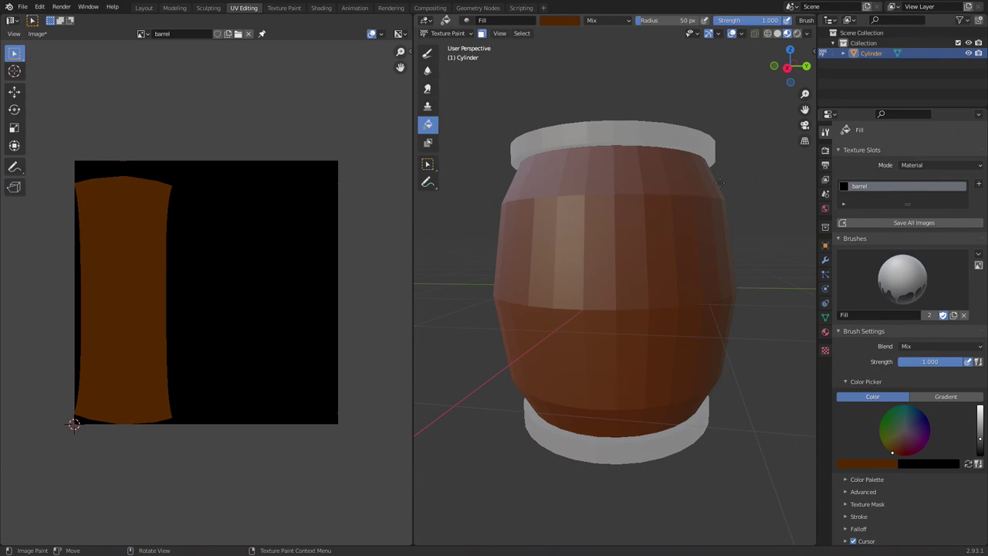
{"action": "middle_click_drag", "start_coordinate": [747, 192], "coordinate": [727, 240]}
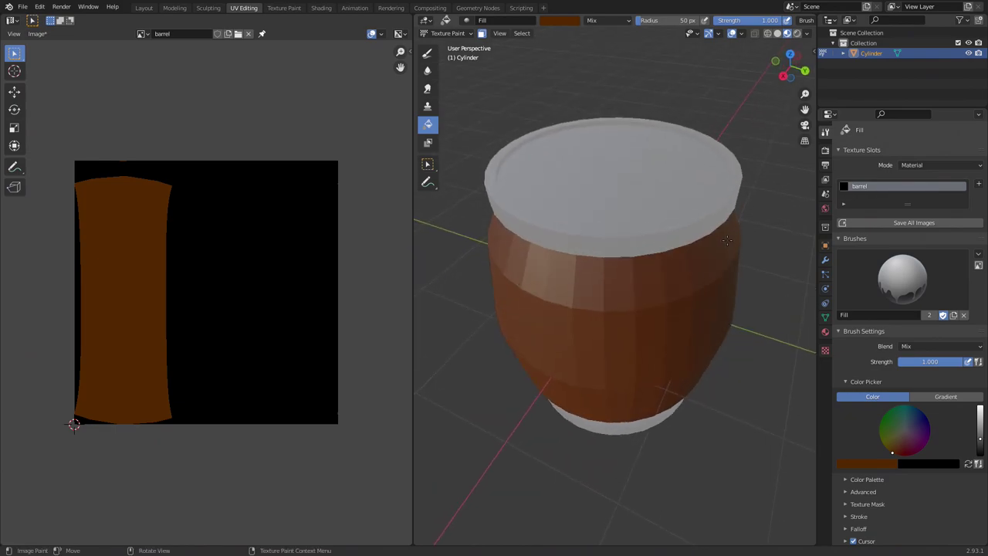
{"action": "key", "text": "Tab"}
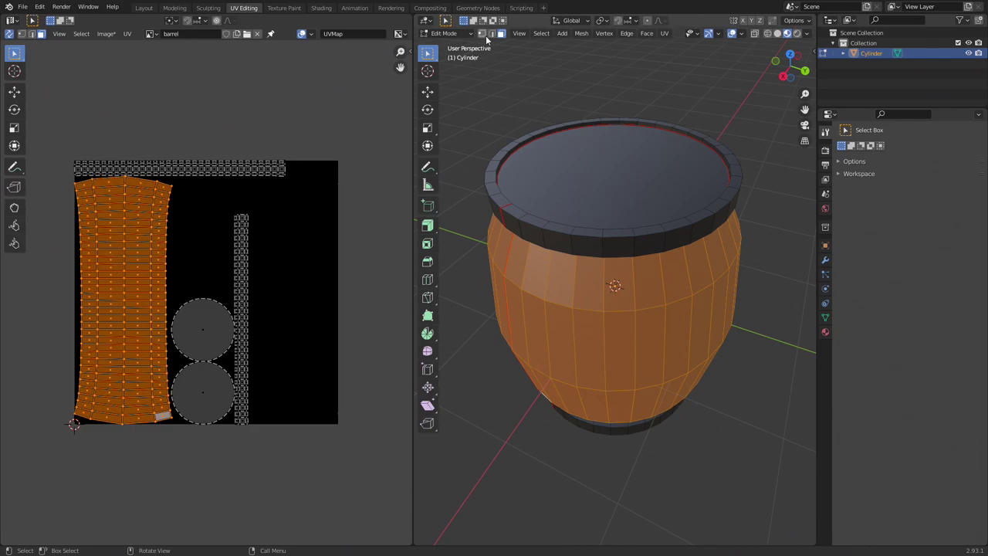
Step: In Texture Paint mode, fill the barrel's circular lids with the brown colour
{"action": "left_click", "coordinate": [601, 161]}
{"action": "mouse_move", "coordinate": [600, 161]}
{"action": "middle_mouse_down"}
{"action": "mouse_move", "coordinate": [745, 247]}
{"action": "mouse_move", "coordinate": [640, 352]}
{"action": "mouse_move", "coordinate": [586, 232]}
{"action": "mouse_move", "coordinate": [525, 155]}
{"action": "middle_mouse_up"}
{"action": "left_click", "coordinate": [444, 34]}
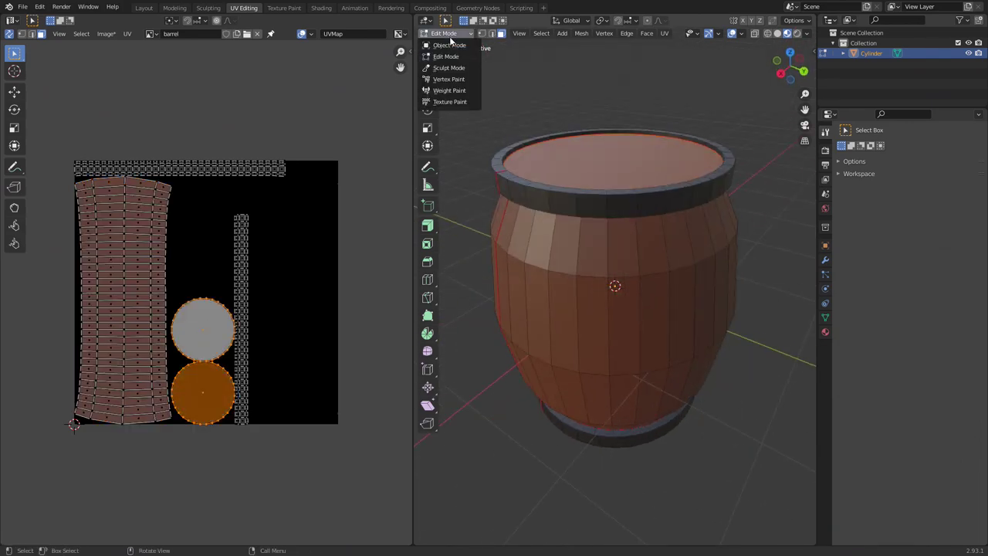
{"action": "left_click", "coordinate": [441, 101]}
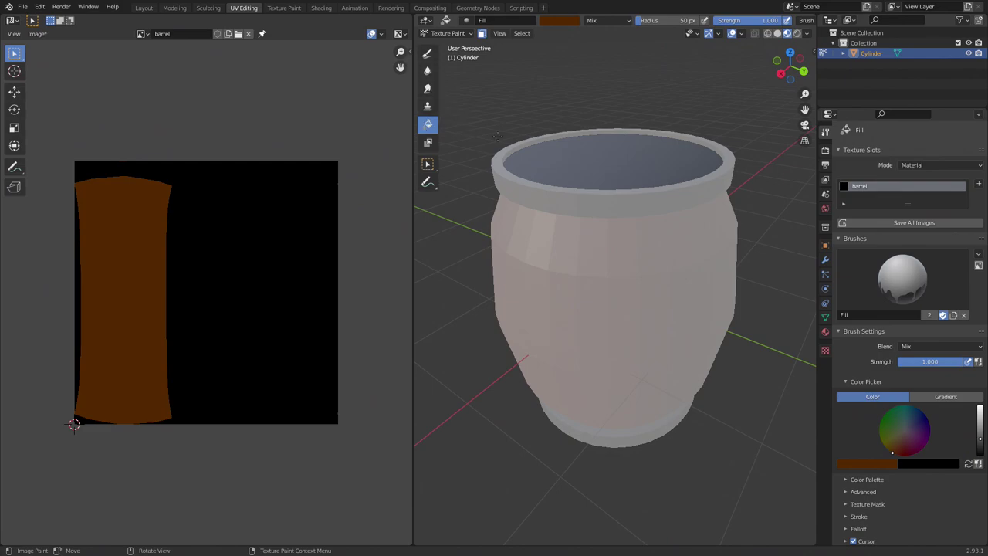
{"action": "left_click", "coordinate": [609, 157]}
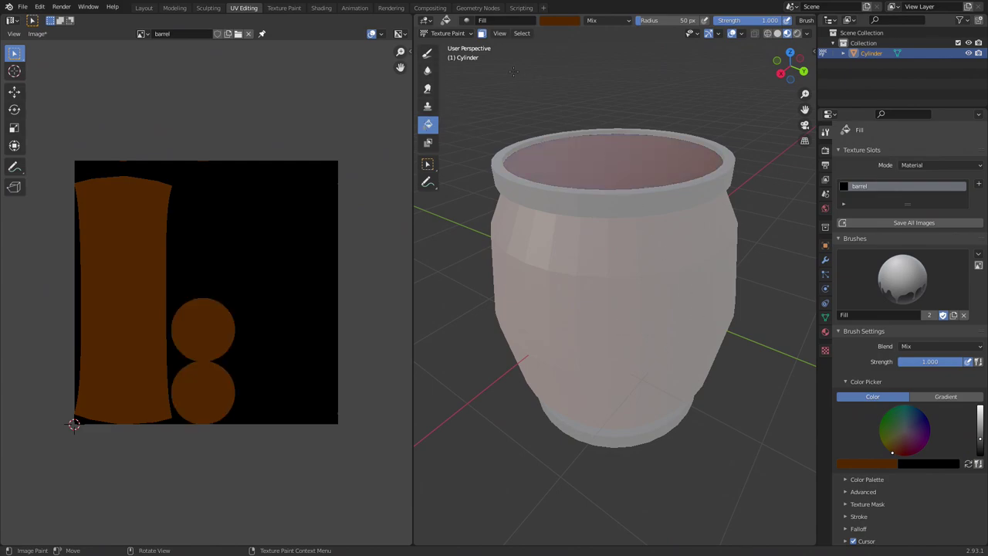
Step: Back in Edit Mode, select and then deselect all of the barrel's geometry
{"action": "key", "text": "Tab"}
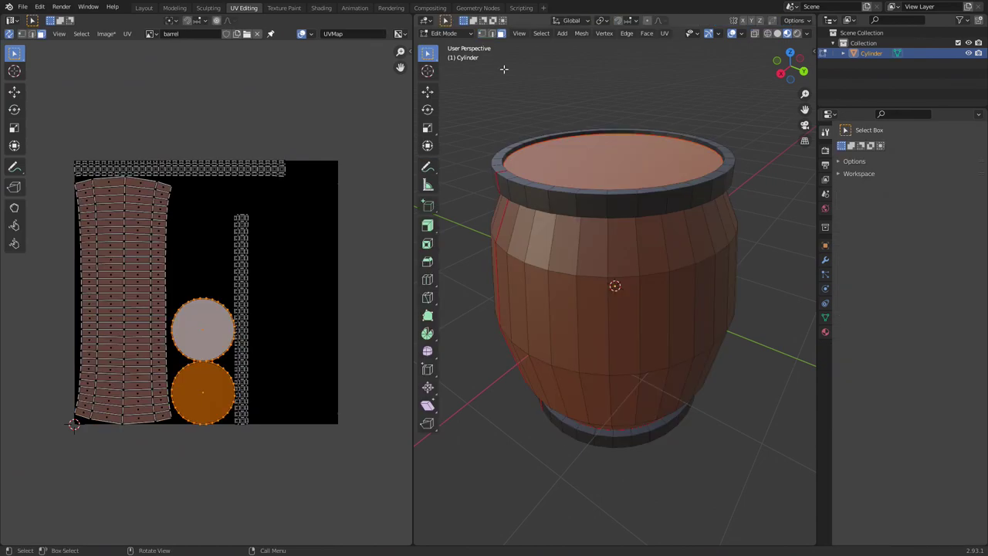
{"action": "key", "text": "a"}
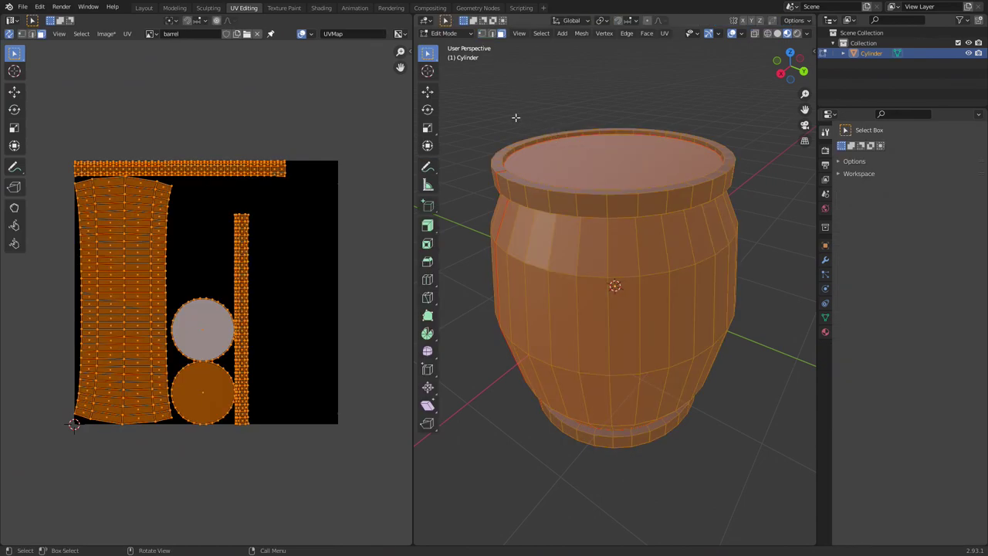
{"action": "key", "text": "alt+a"}
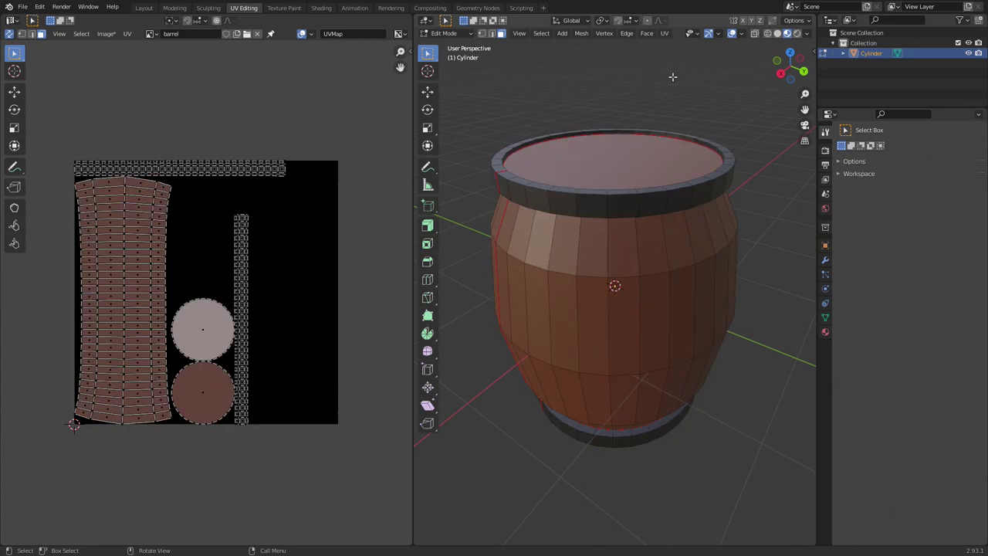
{"action": "left_click", "coordinate": [460, 33]}
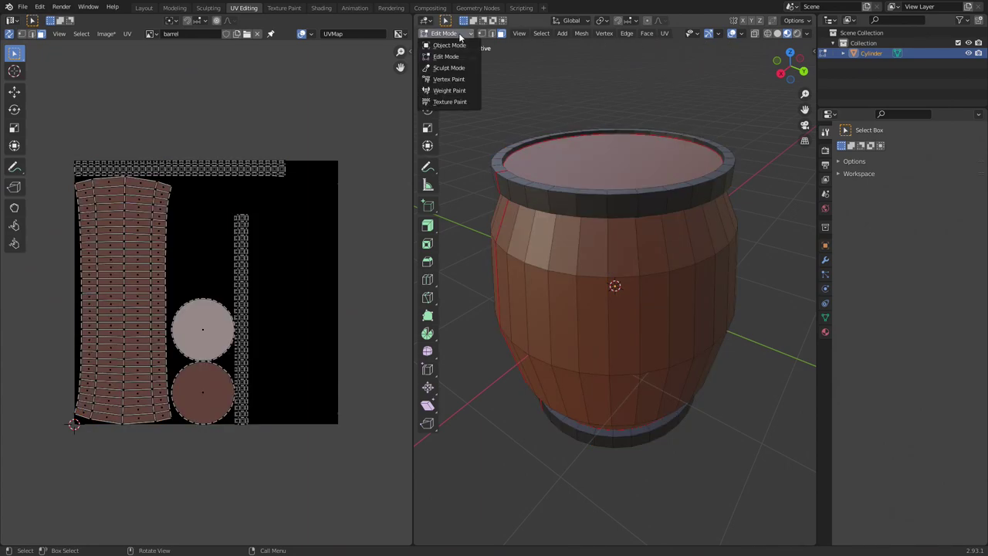
Step: Switch to Object Mode and save the painted texture as barrel.png in the D:\ root
{"action": "left_click", "coordinate": [448, 46]}
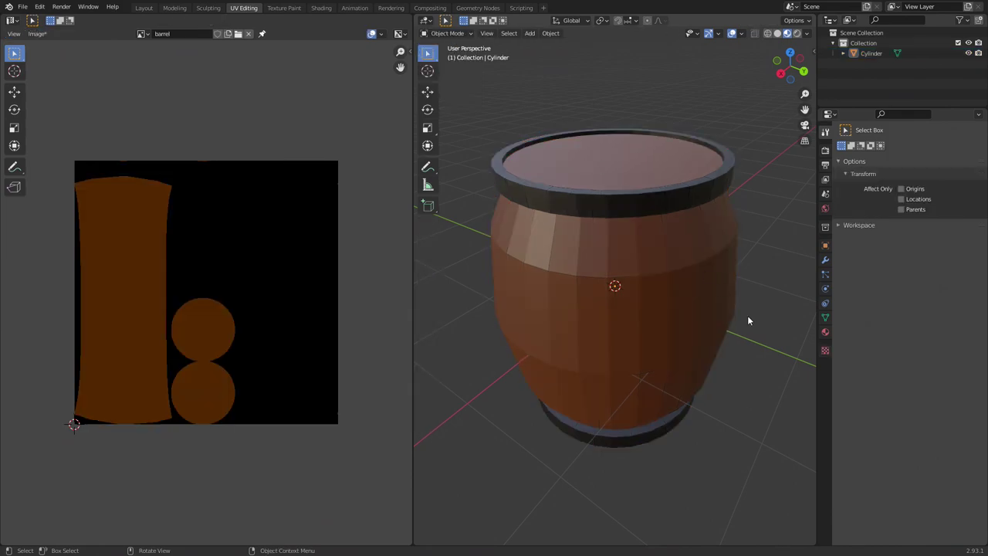
{"action": "middle_click_drag", "start_coordinate": [747, 315], "coordinate": [725, 230]}
{"action": "left_click", "coordinate": [37, 33]}
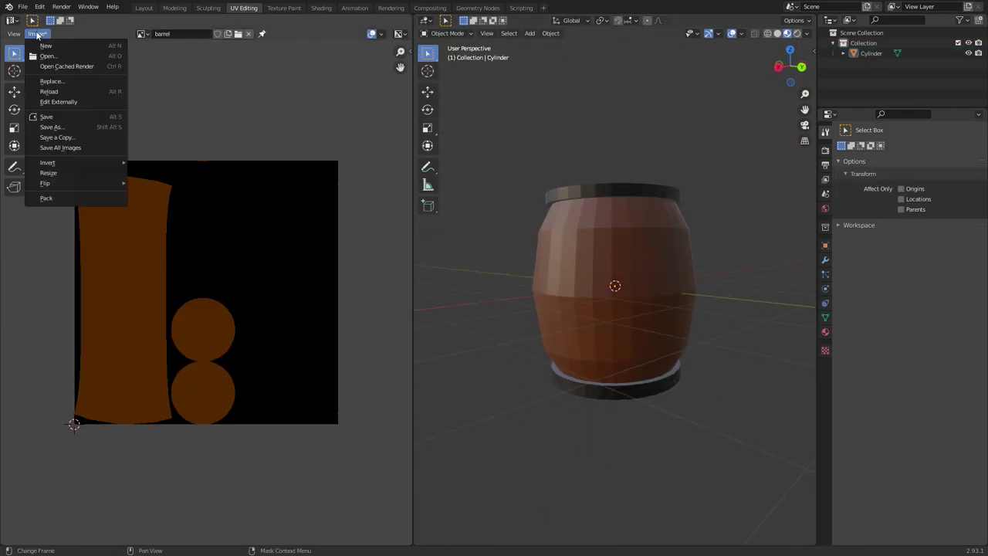
{"action": "left_click", "coordinate": [75, 127]}
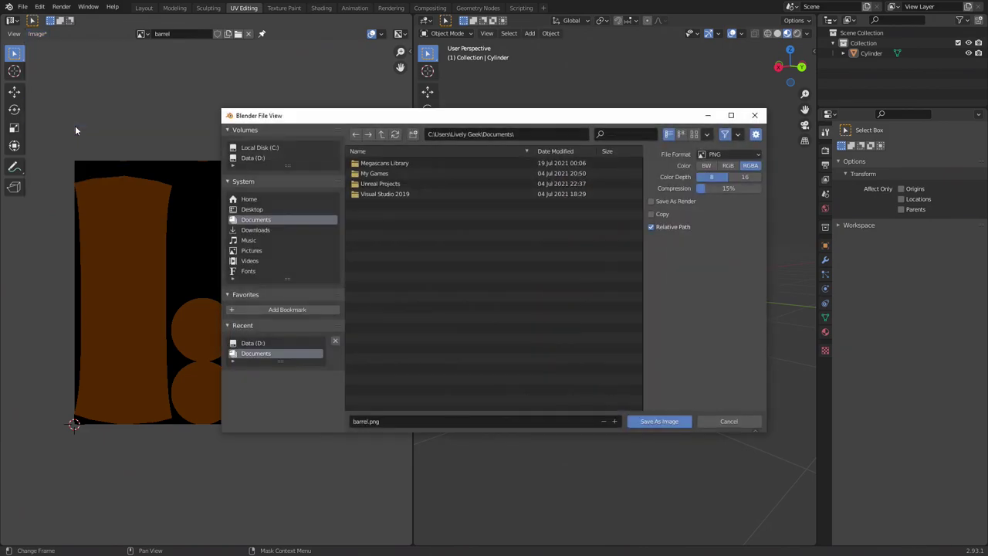
{"action": "left_click", "coordinate": [268, 342]}
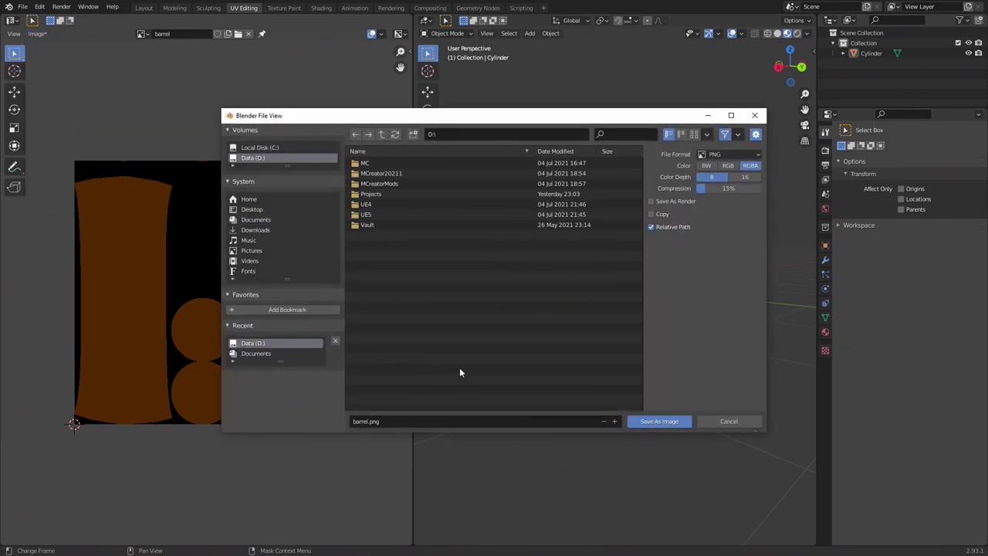
{"action": "left_click", "coordinate": [652, 422]}
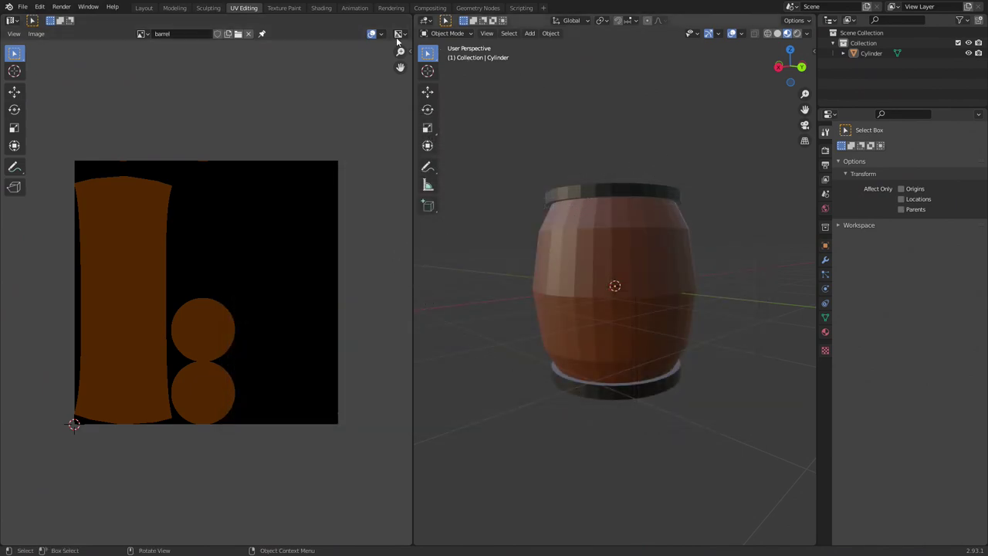
Step: Export the scene as FBX to D:\, renaming the file from untitled to barrel
{"action": "left_click", "coordinate": [23, 6]}
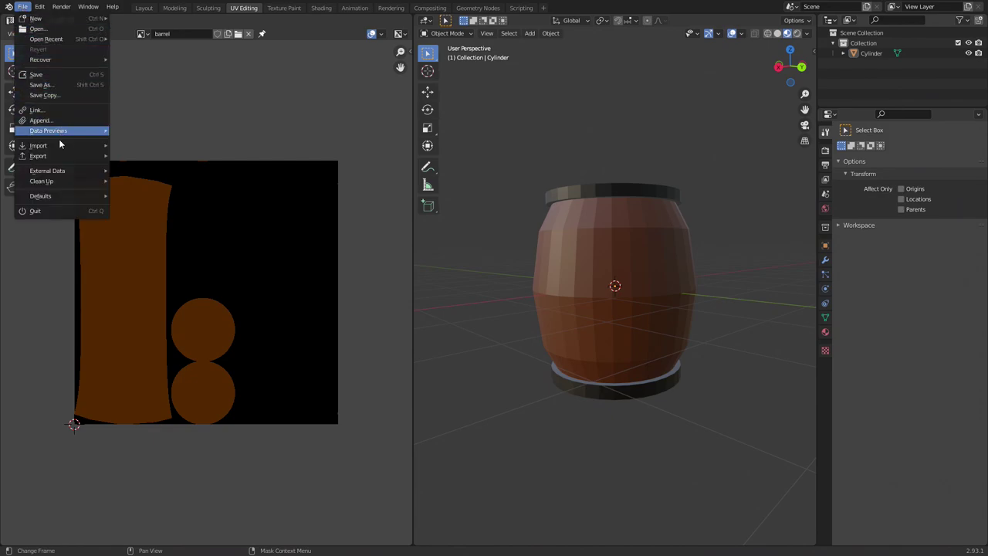
{"action": "mouse_move", "coordinate": [68, 157]}
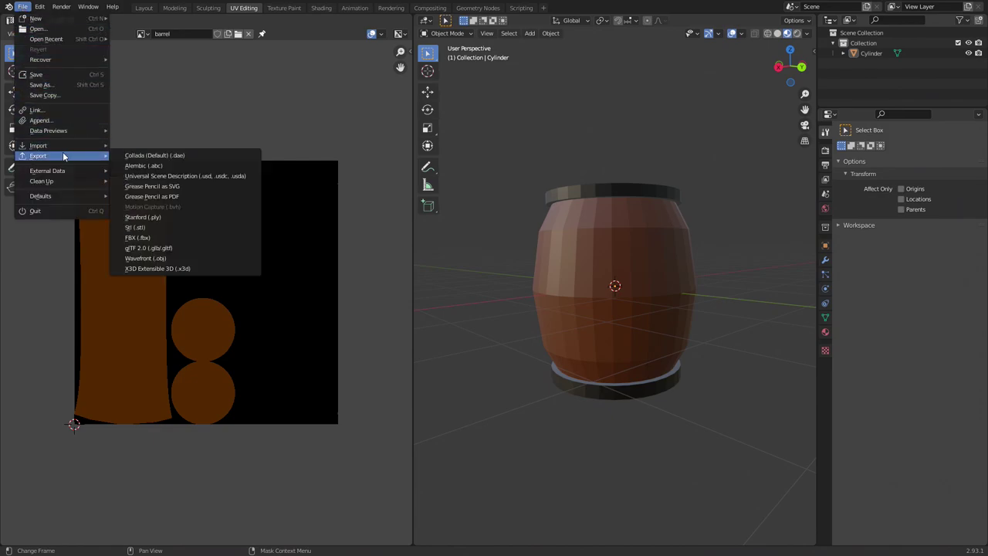
{"action": "left_click", "coordinate": [176, 238]}
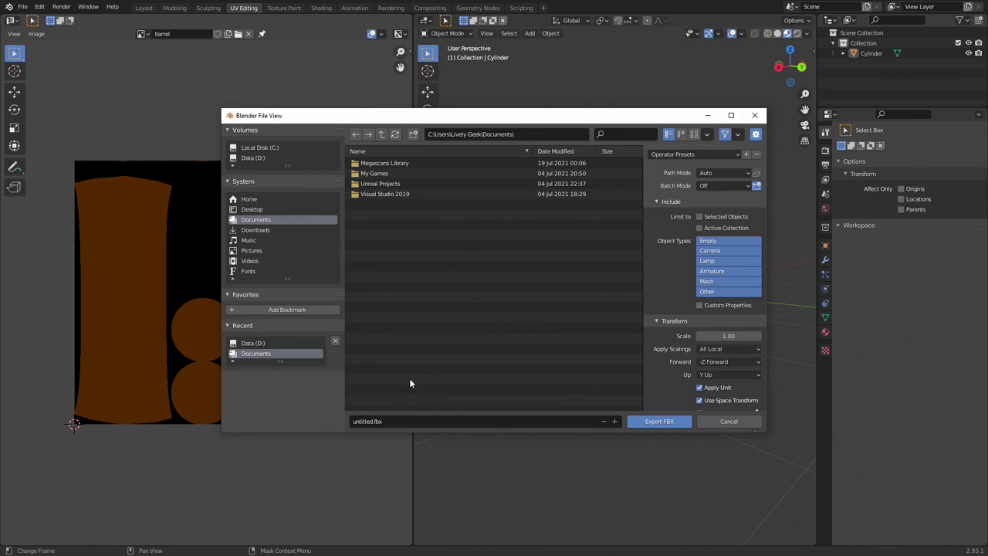
{"action": "left_click", "coordinate": [258, 343]}
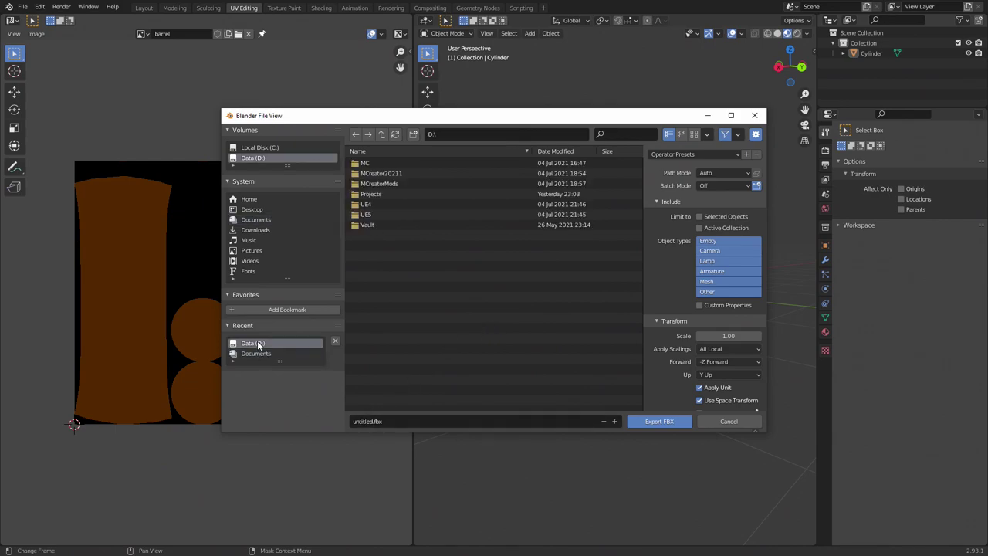
{"action": "double_click", "coordinate": [363, 421]}
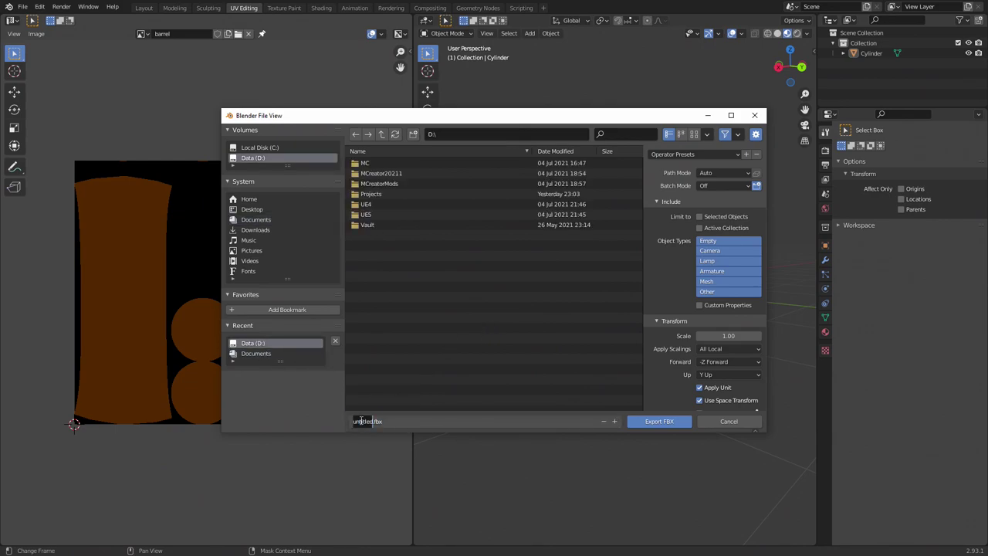
{"action": "type", "text": "barrel"}
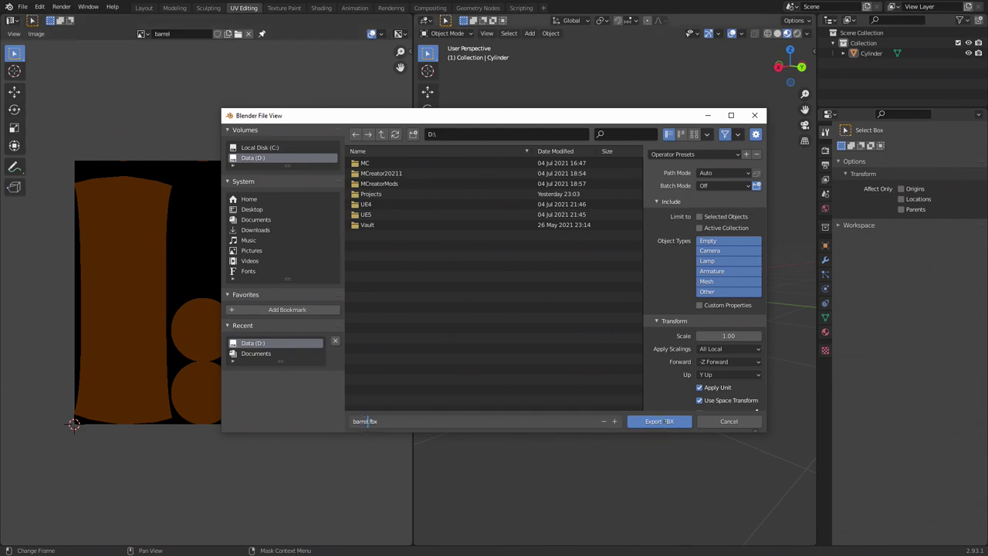
{"action": "left_click", "coordinate": [656, 420]}
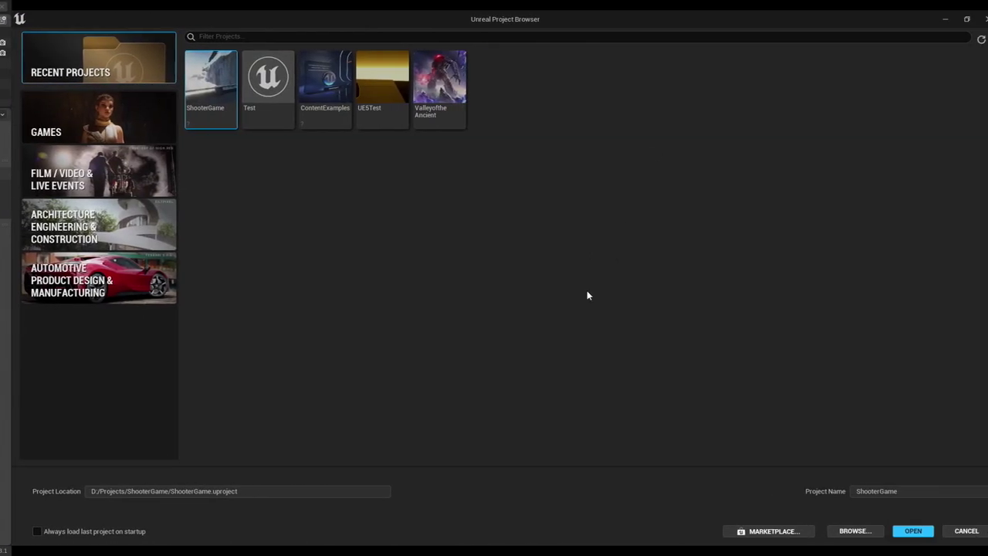
Step: Create a Blank Games Blueprint project, replacing MyProject with the name TestBP
{"action": "left_click", "coordinate": [108, 127]}
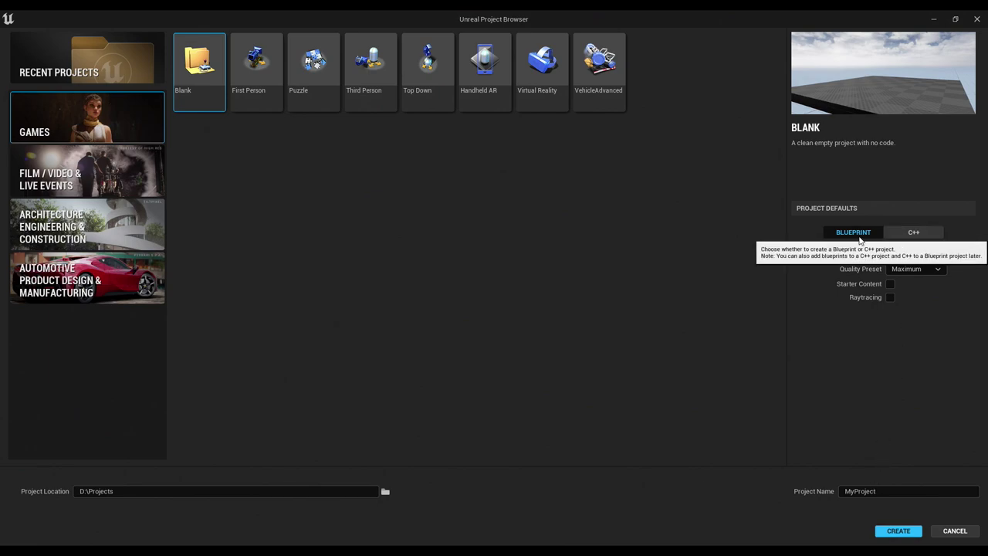
{"action": "left_click", "coordinate": [855, 490]}
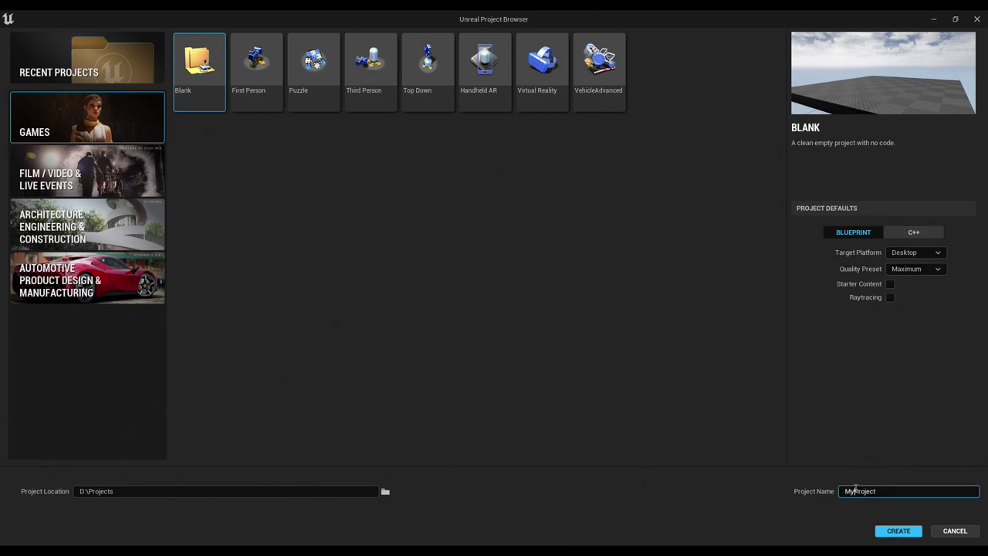
{"action": "double_click", "coordinate": [855, 489]}
{"action": "type", "text": "TestBP"}
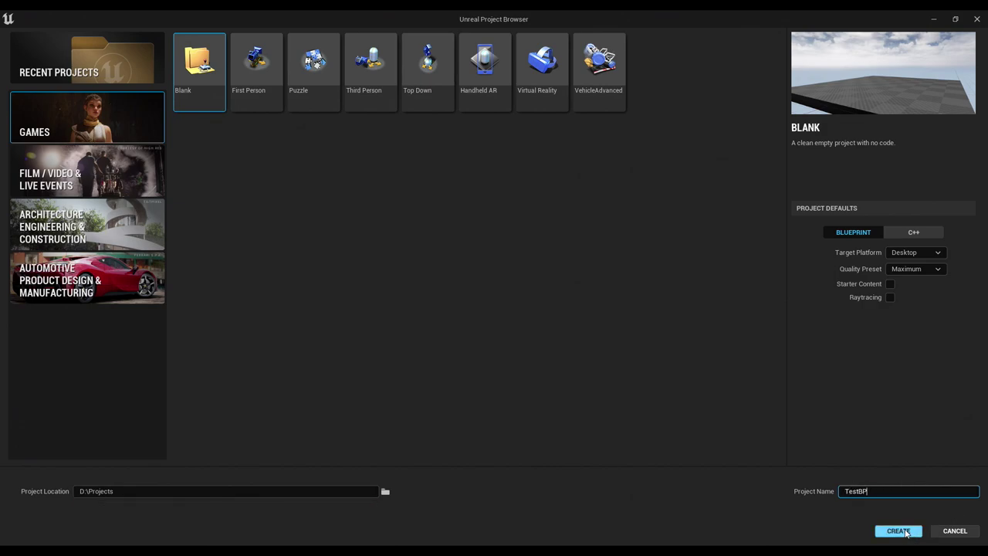
{"action": "left_click", "coordinate": [899, 531]}
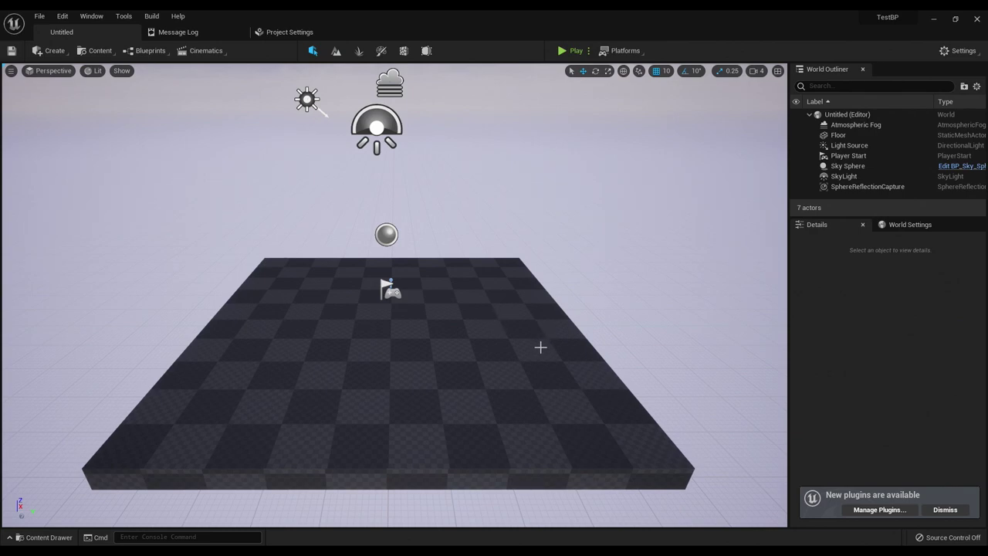
Step: Orbit the viewport camera up to look over the new level's floor and sky
{"action": "right_click_drag", "start_coordinate": [539, 345], "coordinate": [501, 342]}
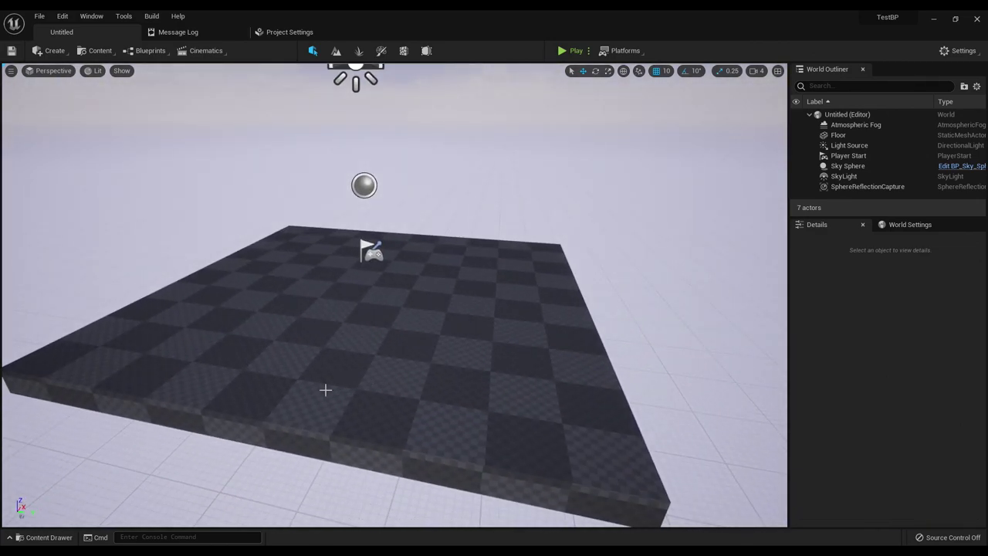
Step: Import D:\barrel.fbx into Content from the Content Drawer using Import All
{"action": "key", "text": "ctrl+space"}
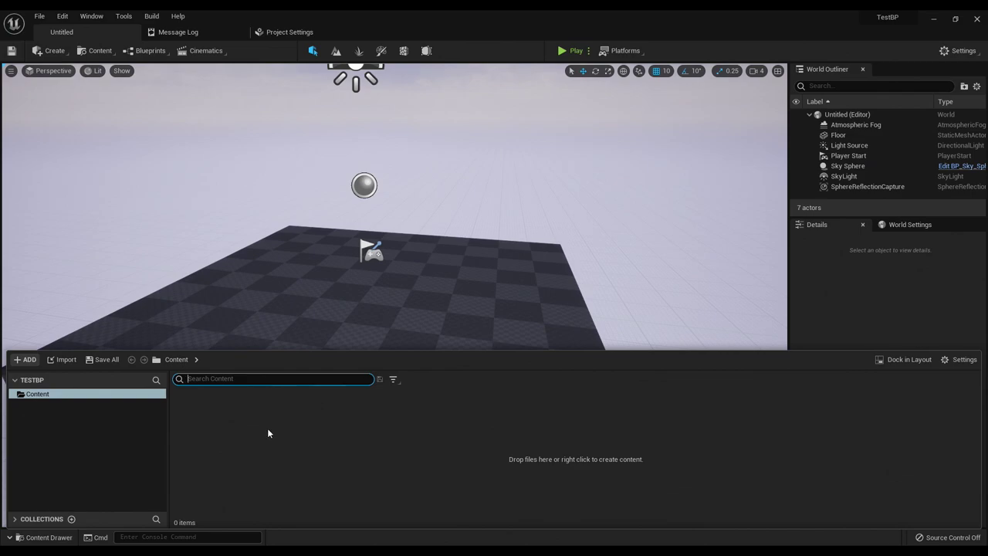
{"action": "left_click", "coordinate": [65, 359]}
{"action": "left_click", "coordinate": [48, 235]}
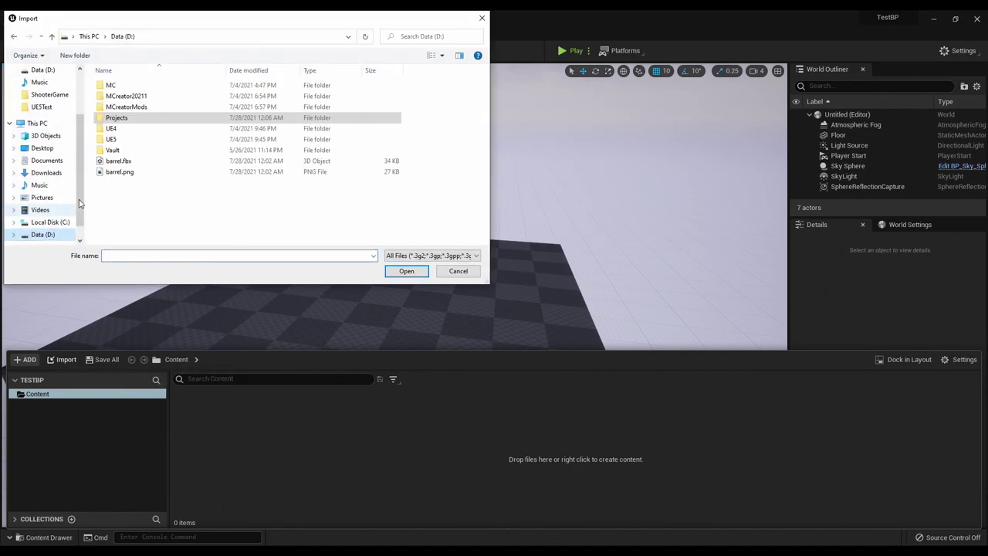
{"action": "left_click", "coordinate": [131, 162]}
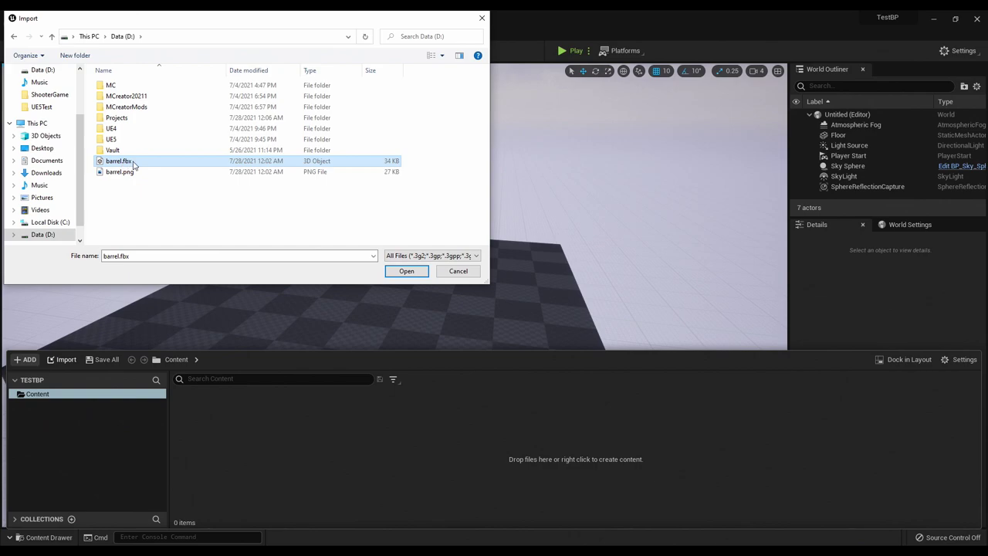
{"action": "left_click", "coordinate": [407, 271]}
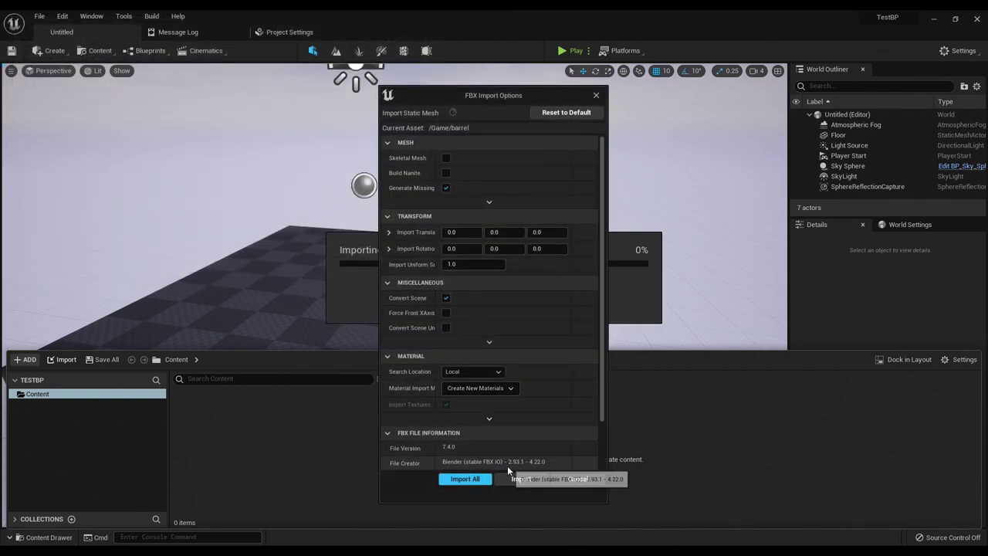
{"action": "left_click", "coordinate": [465, 478]}
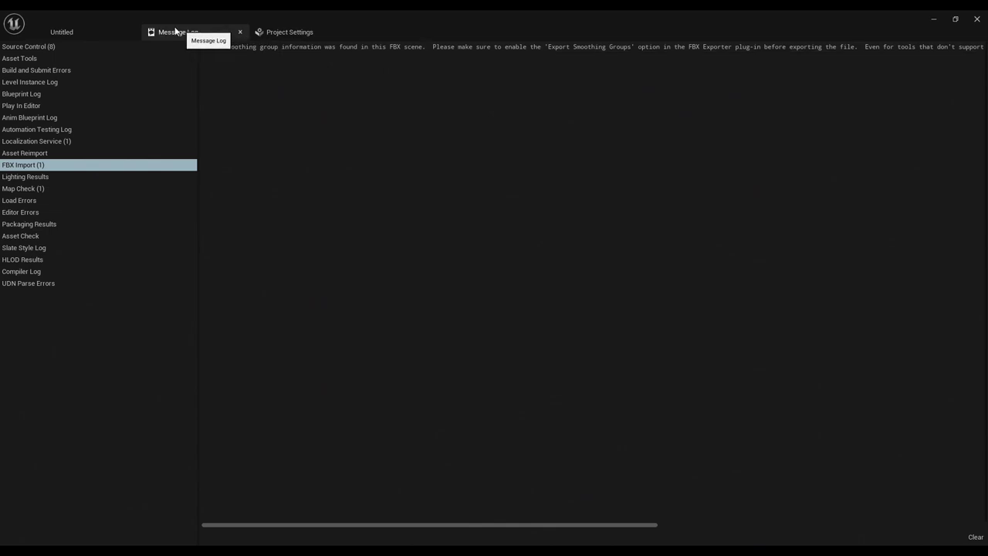
Step: Back at the level, open Material_001 from the Content Drawer in the Material Editor
{"action": "left_click", "coordinate": [68, 32]}
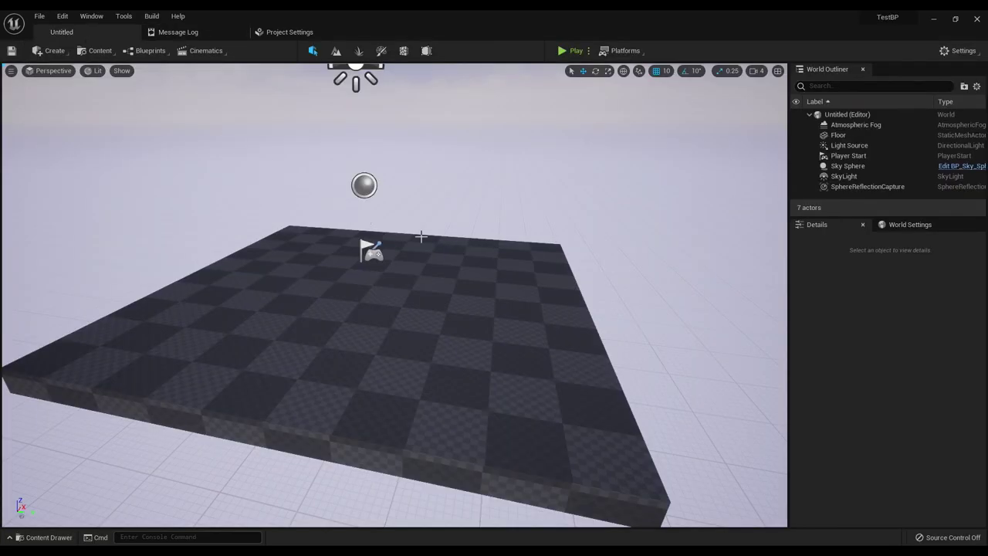
{"action": "key", "text": "ctrl+space"}
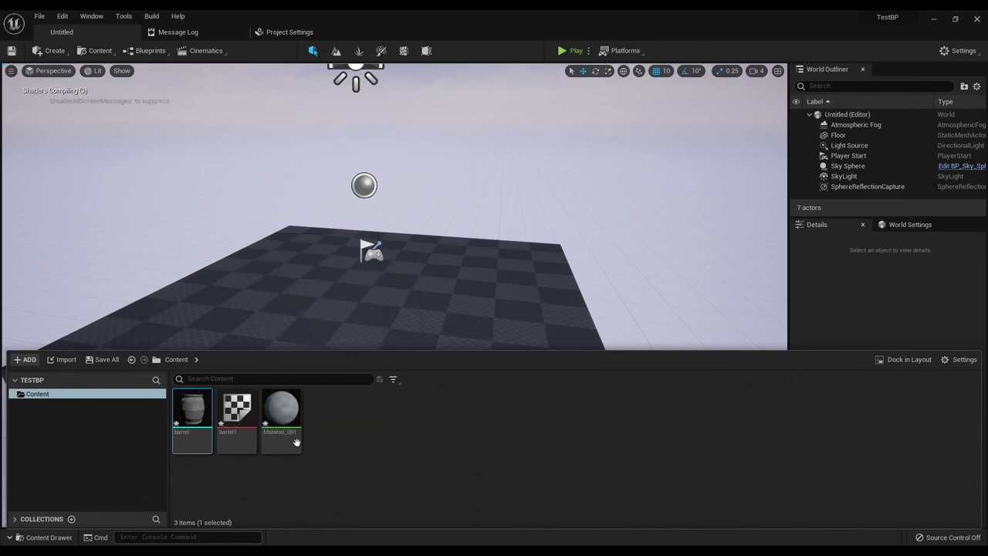
{"action": "mouse_move", "coordinate": [242, 413]}
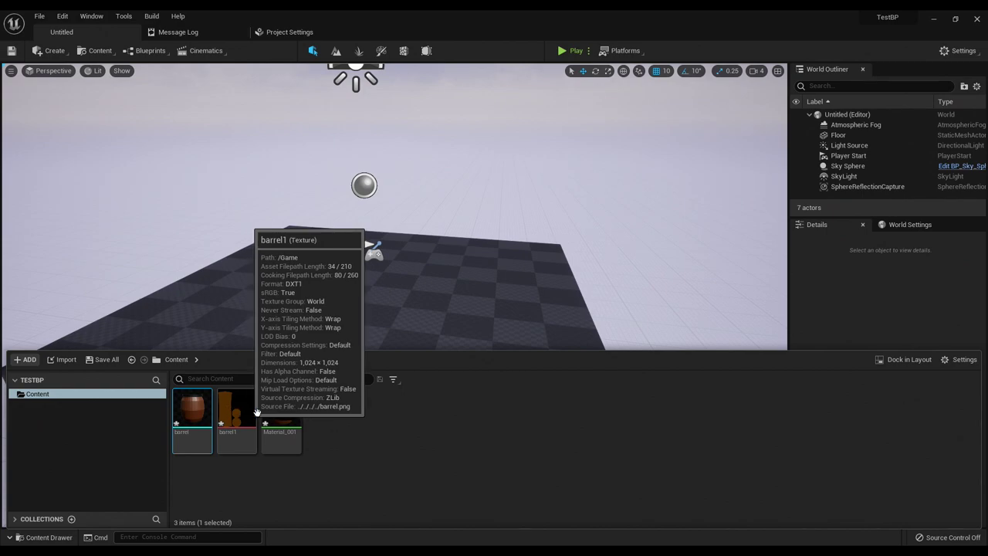
{"action": "mouse_move", "coordinate": [299, 417]}
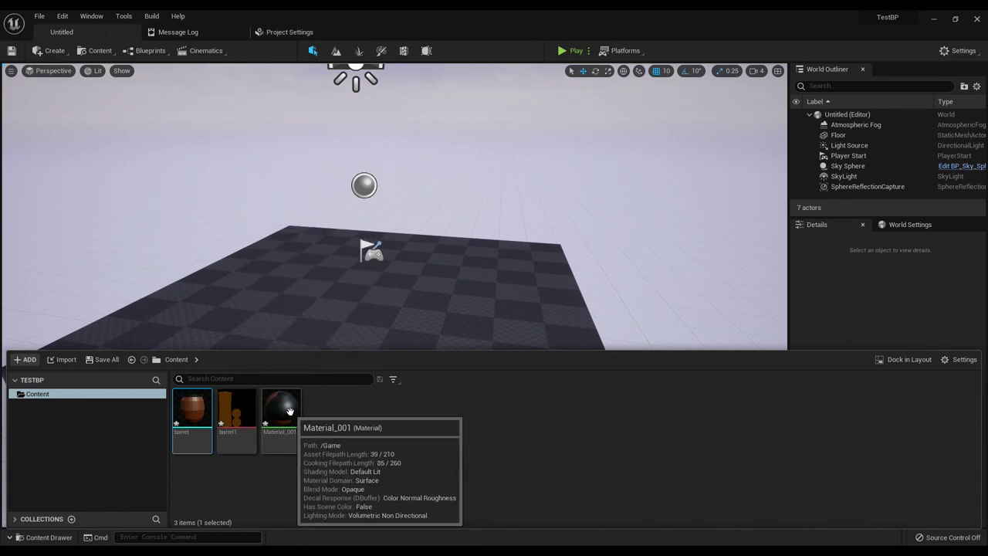
{"action": "double_click", "coordinate": [282, 407]}
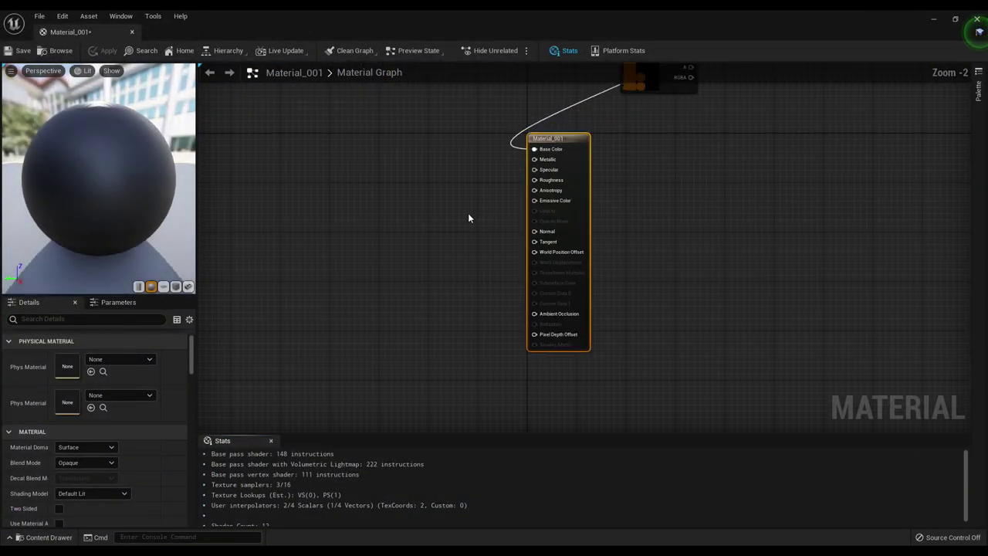
Step: Move the Texture Sample node beside Material_001, then close the editor applying the changes
{"action": "left_click_drag", "start_coordinate": [653, 96], "coordinate": [417, 201]}
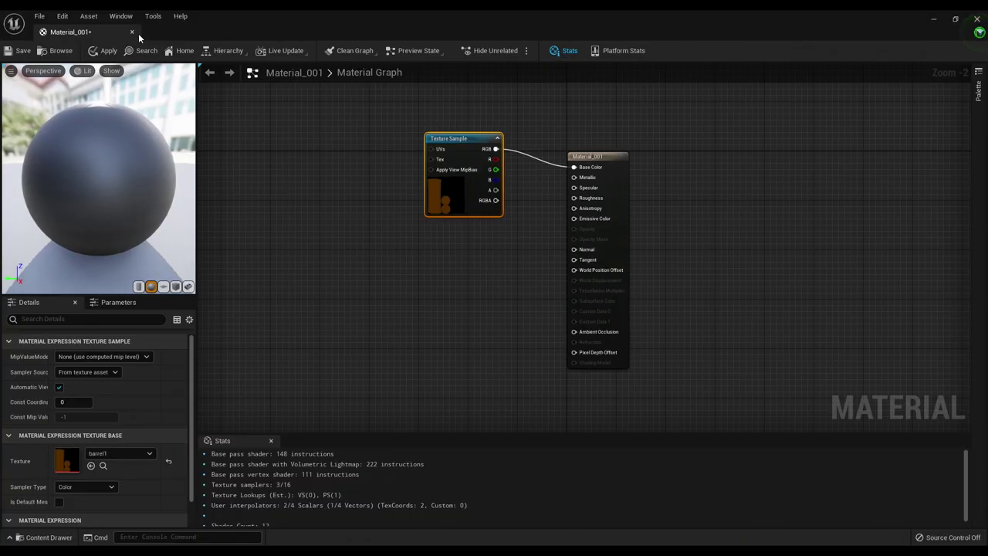
{"action": "left_click", "coordinate": [132, 31]}
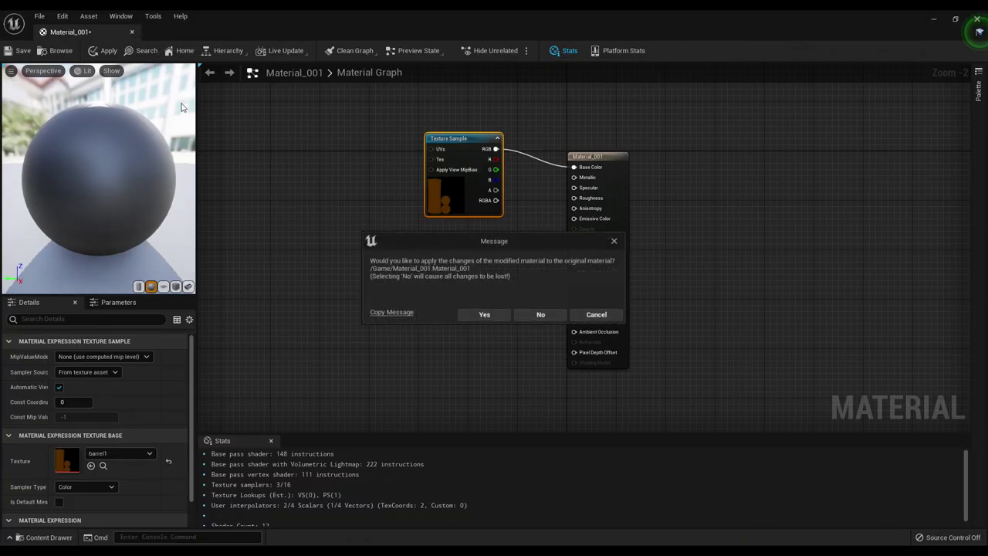
{"action": "left_click", "coordinate": [484, 315]}
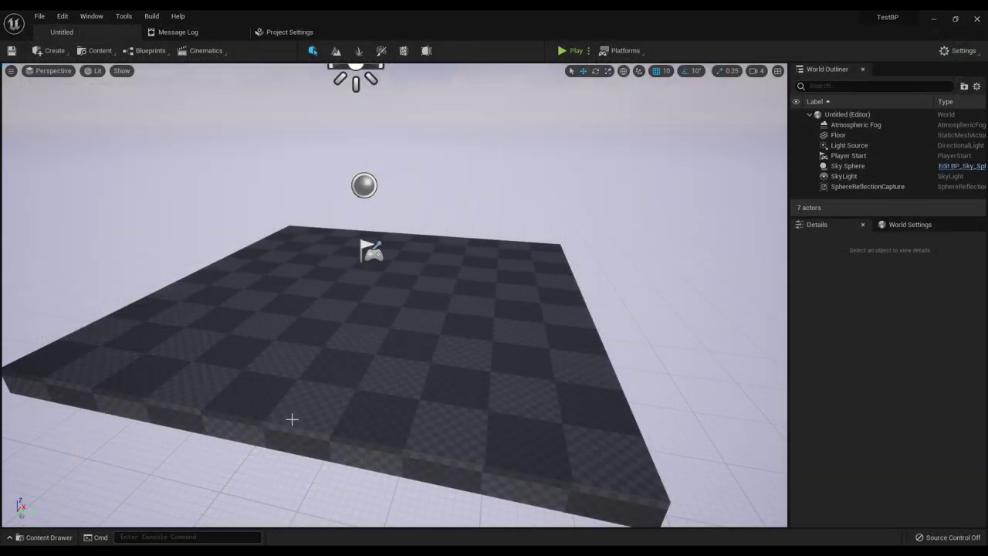
{"action": "key", "text": "ctrl+space"}
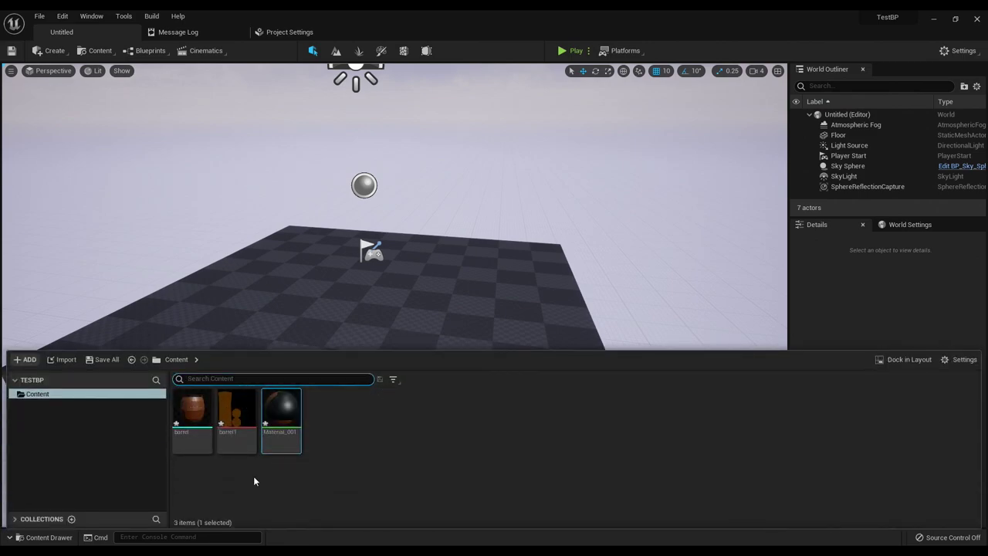
Step: Open the 1024×1024 barrel1 texture, save it, and close the texture editor
{"action": "double_click", "coordinate": [237, 410]}
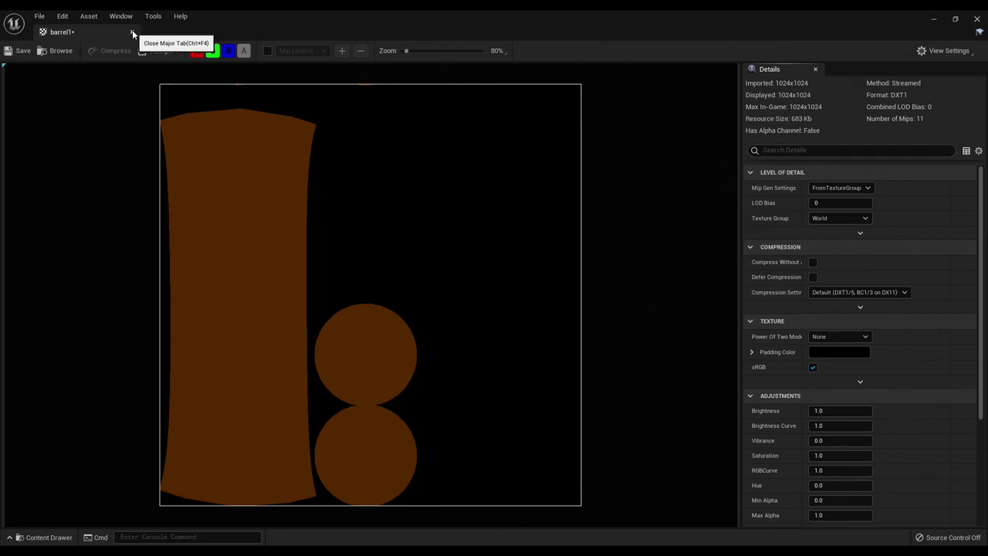
{"action": "left_click", "coordinate": [19, 50]}
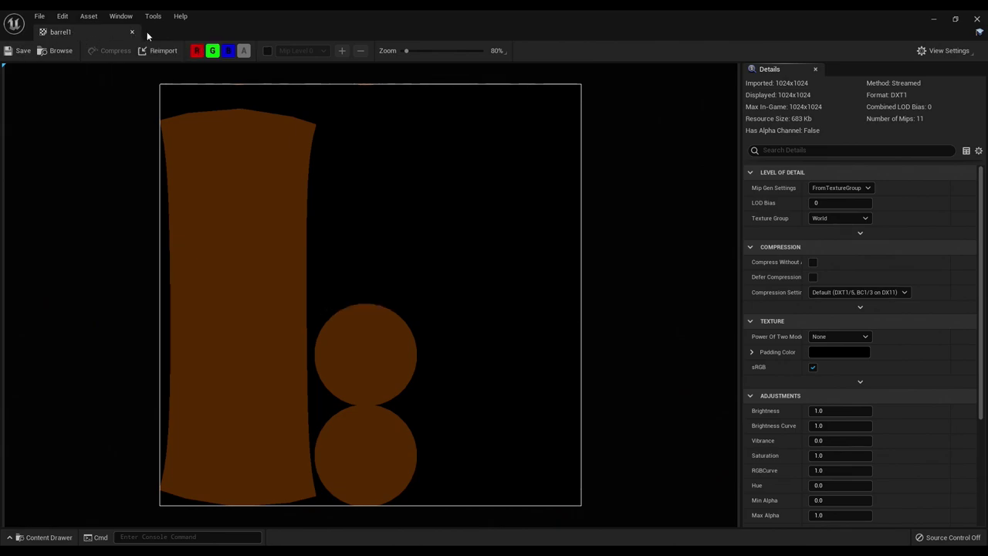
{"action": "left_click", "coordinate": [131, 33]}
{"action": "key", "text": "ctrl+space"}
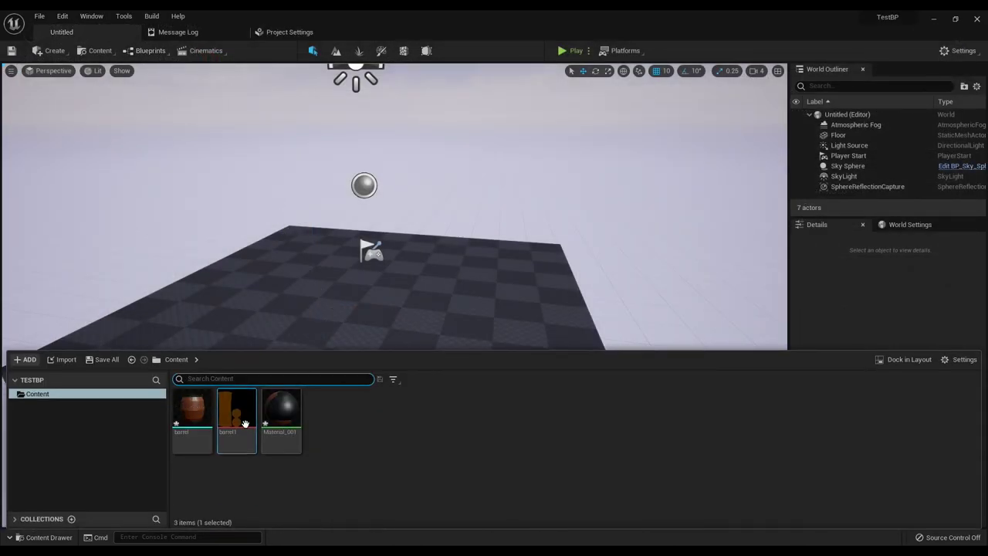
Step: Preview the barrel mesh wearing its brown Material_001, save it, and close the editor
{"action": "scroll", "coordinate": [417, 289], "scroll_direction": "down", "scroll_amount": 3}
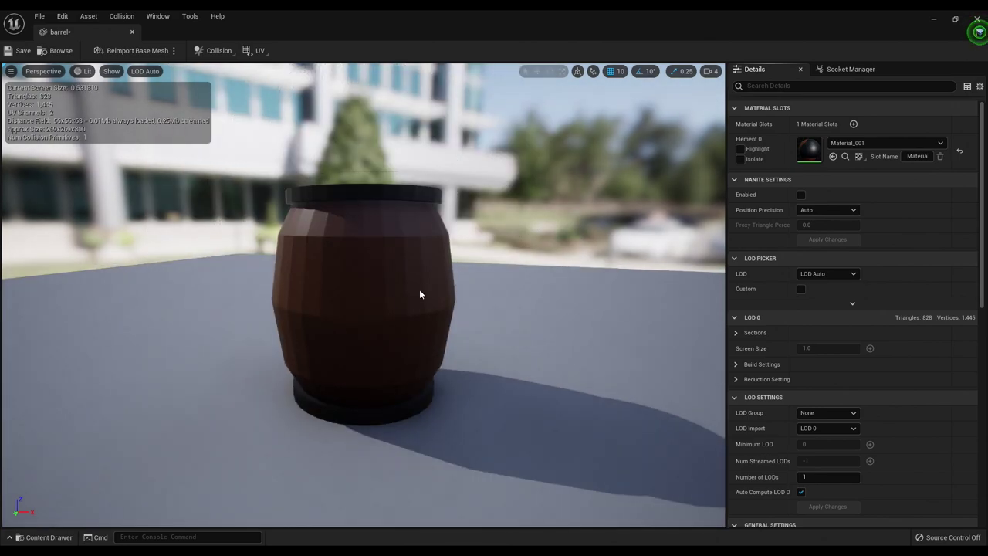
{"action": "left_click_drag", "start_coordinate": [419, 289], "coordinate": [382, 334]}
{"action": "scroll", "coordinate": [374, 286], "scroll_direction": "down", "scroll_amount": 3}
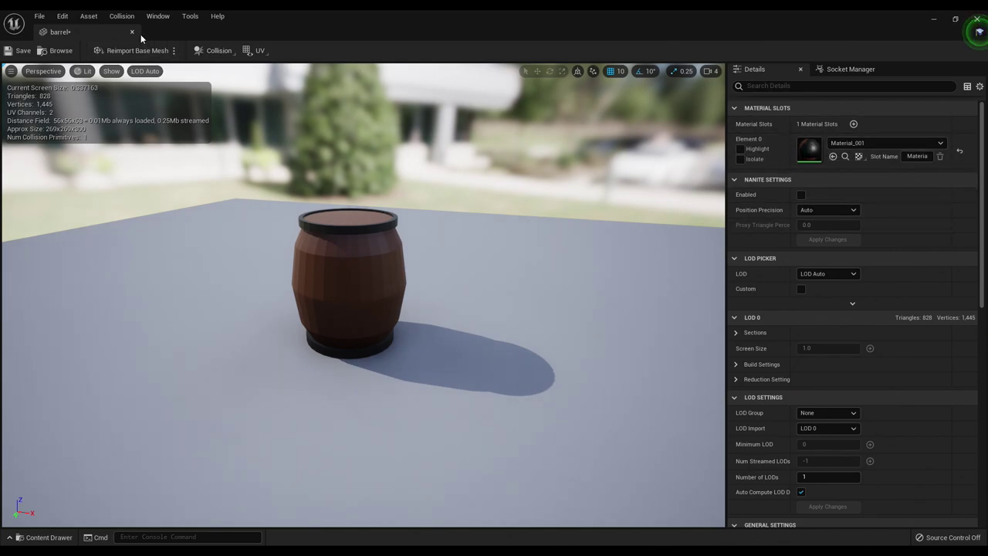
{"action": "left_click", "coordinate": [23, 50]}
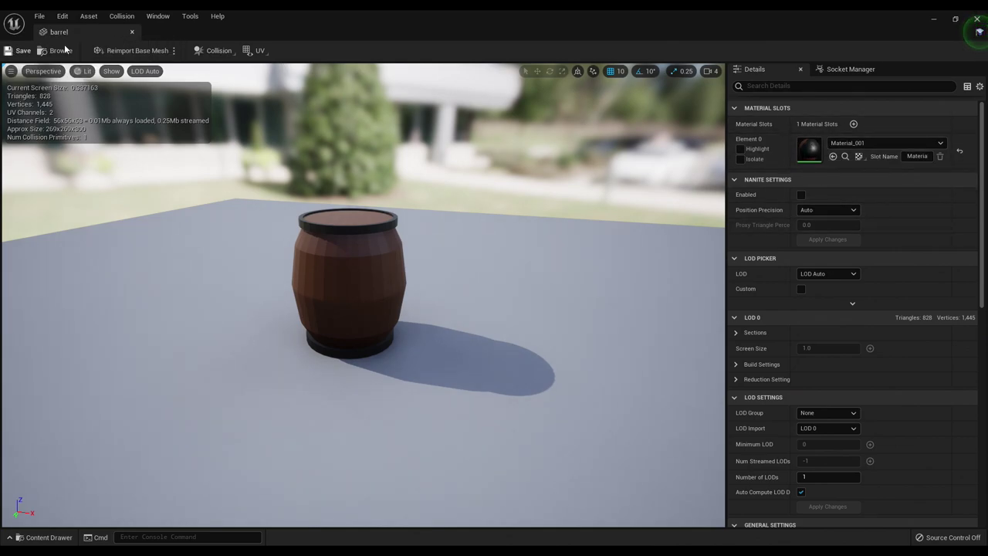
{"action": "left_click", "coordinate": [132, 32]}
Step: Drag the barrel asset from the Content Drawer into the level, lower it onto the checkered floor, and reselect it
{"action": "key", "text": "ctrl+space"}
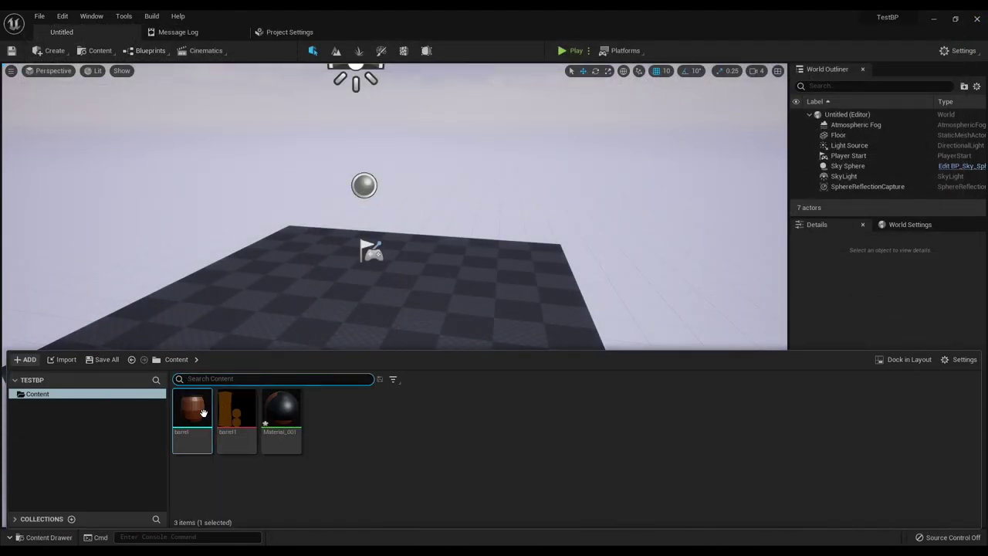
{"action": "left_click_drag", "start_coordinate": [191, 410], "coordinate": [502, 311]}
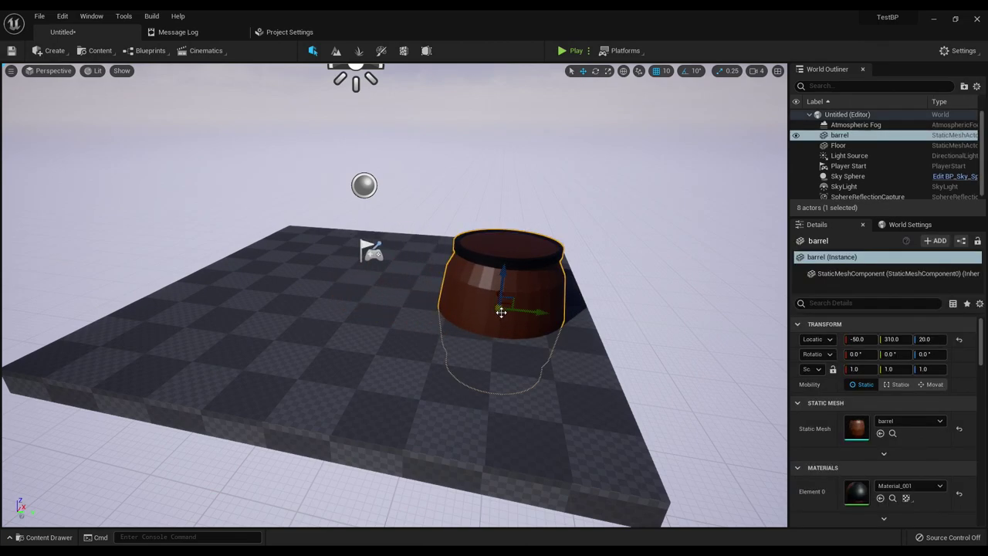
{"action": "key", "text": "End"}
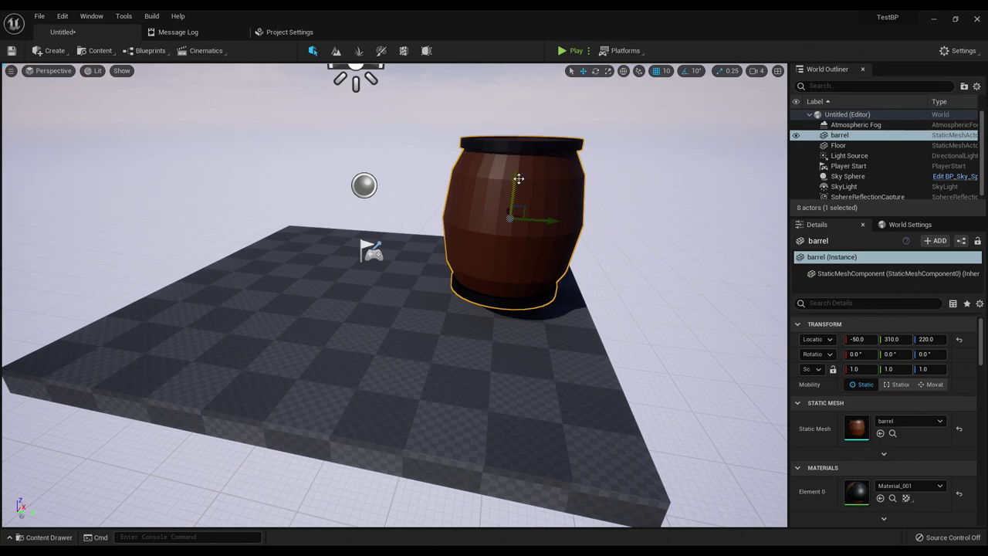
{"action": "left_click_drag", "start_coordinate": [508, 176], "coordinate": [509, 202]}
{"action": "left_click", "coordinate": [505, 354]}
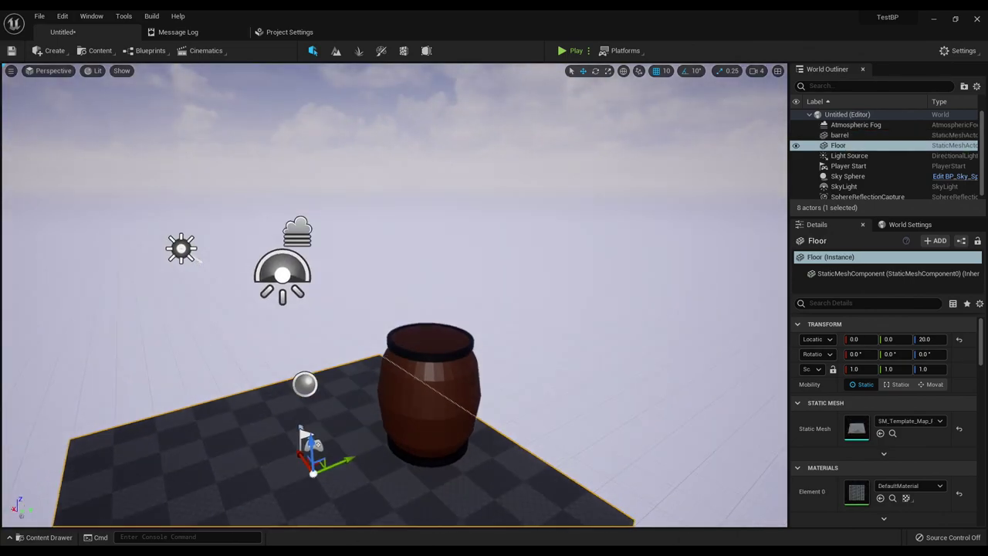
{"action": "left_click", "coordinate": [386, 235]}
{"action": "left_click", "coordinate": [572, 52]}
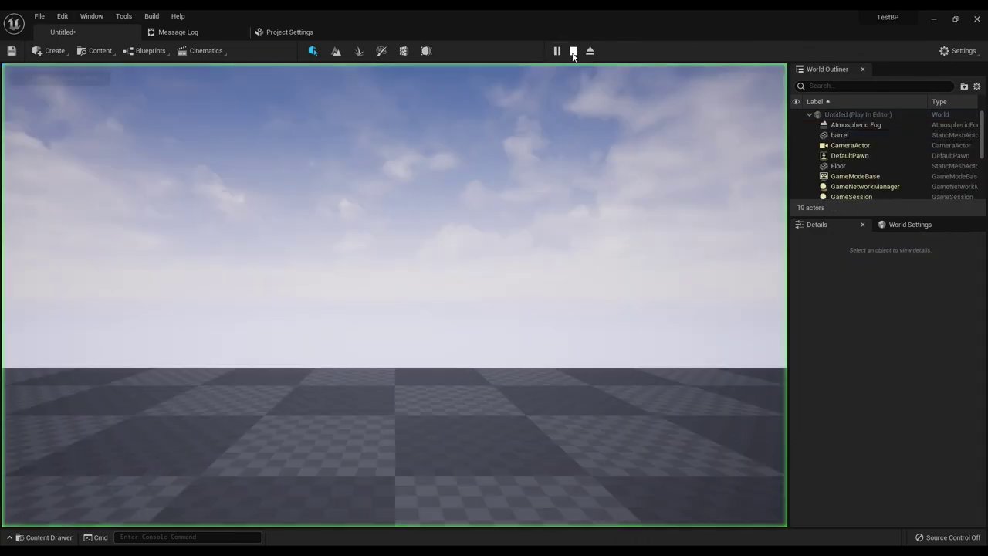
{"action": "left_click", "coordinate": [538, 135]}
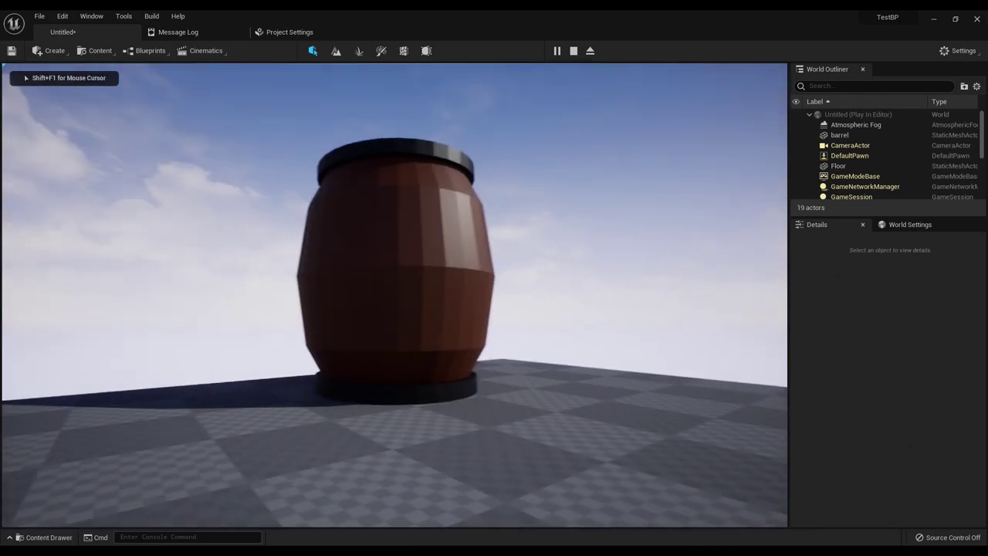
{"action": "key", "text": "s"}
{"action": "key", "text": "w"}
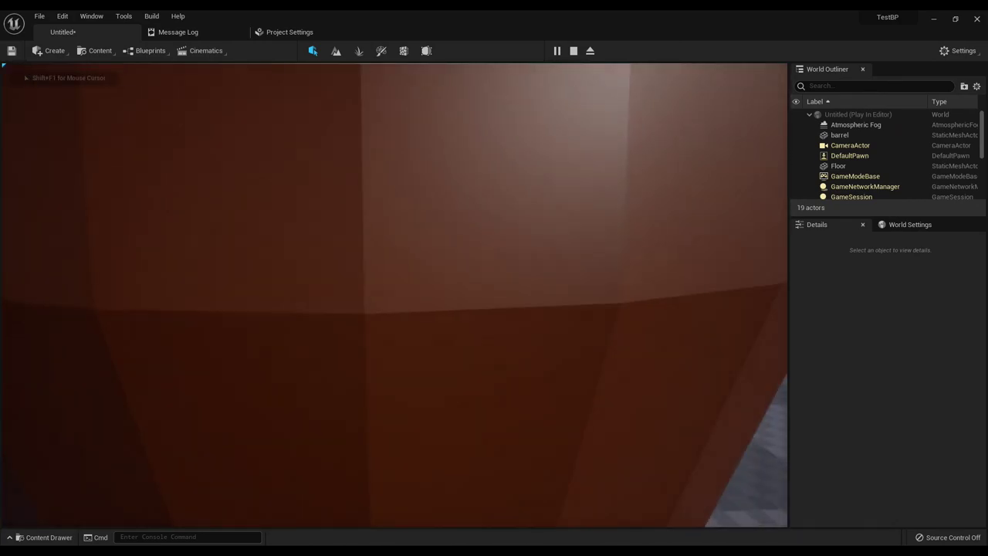
{"action": "key", "text": "s"}
{"action": "key", "text": "w"}
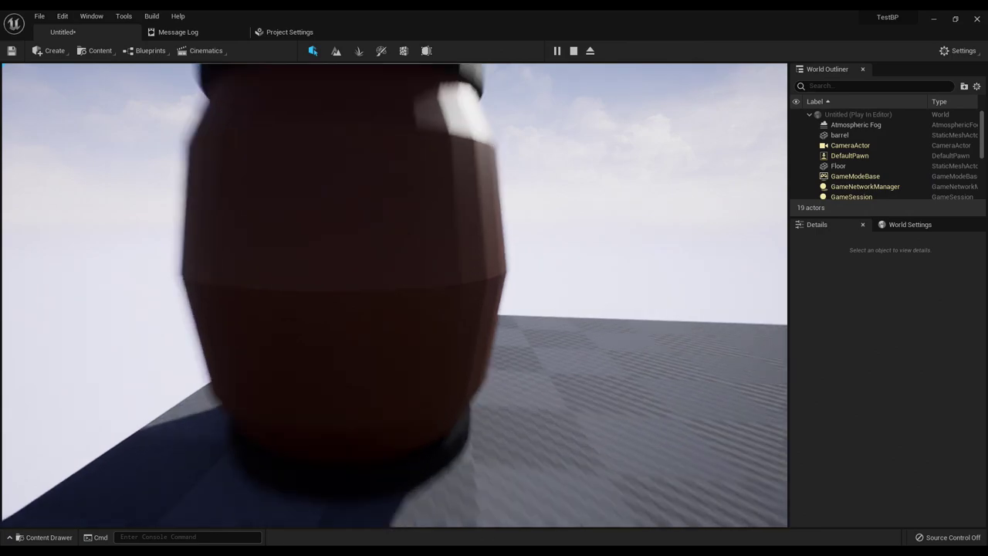
{"action": "key", "text": "s"}
{"action": "key", "text": "s"}
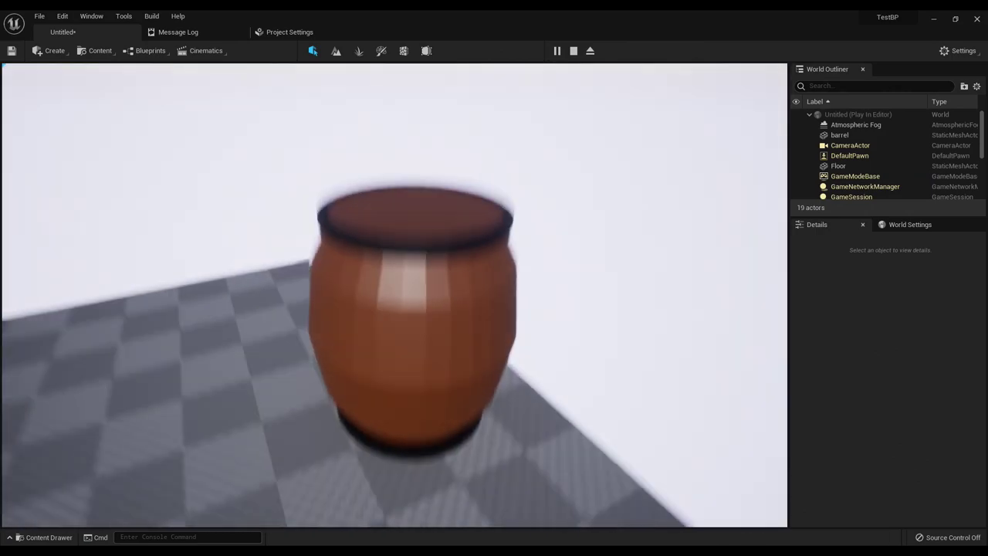
{"action": "key", "text": "s"}
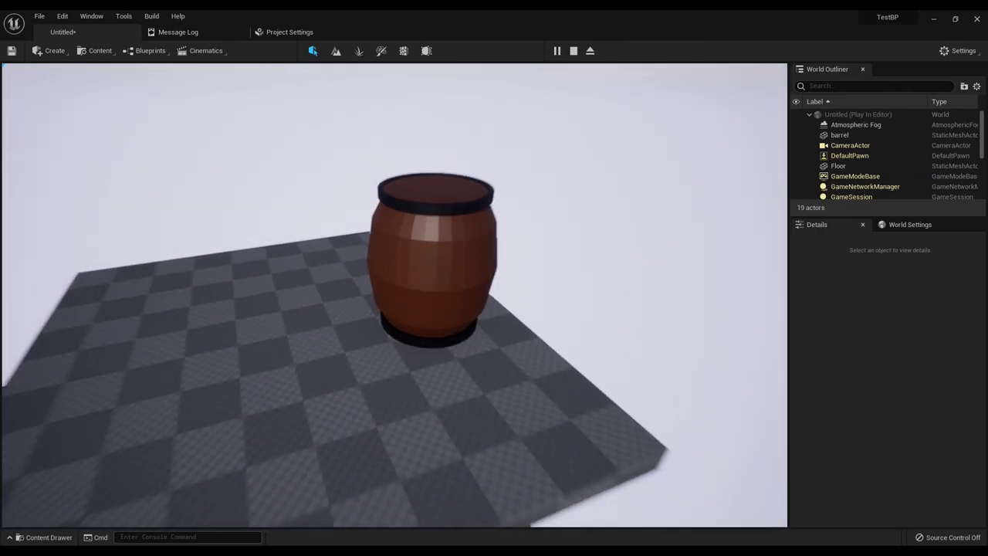
{"action": "key", "text": "w"}
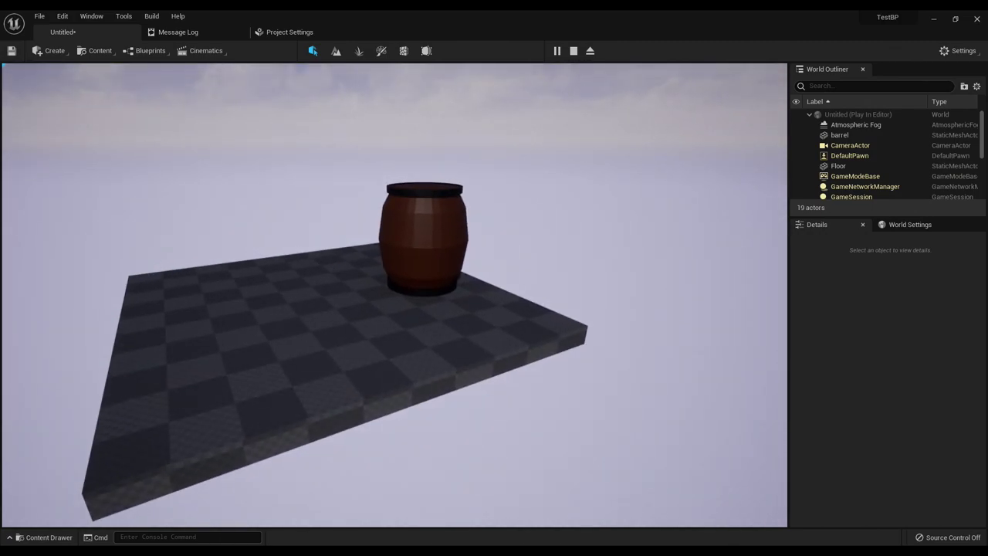
{"action": "key", "text": "s"}
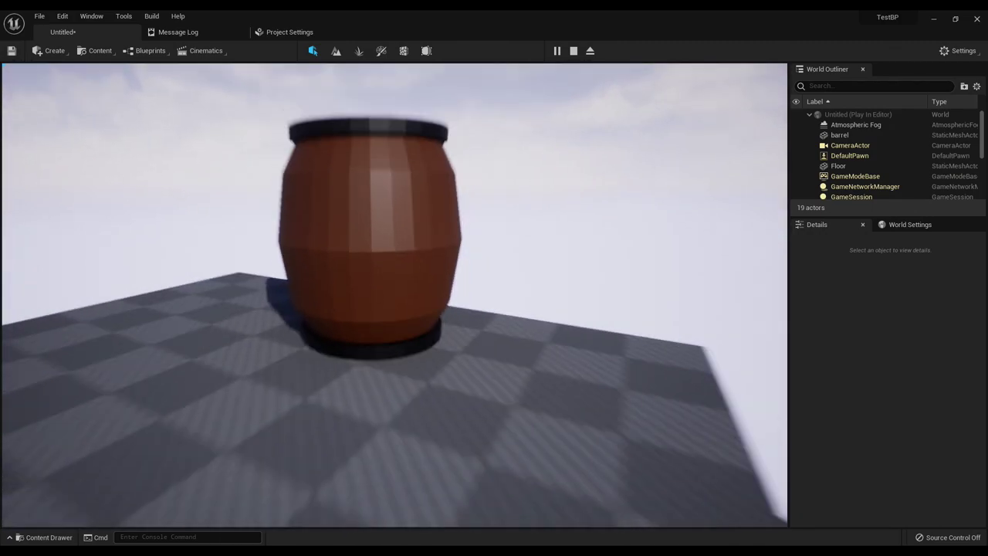
{"action": "key", "text": "w"}
{"action": "key", "text": "w"}
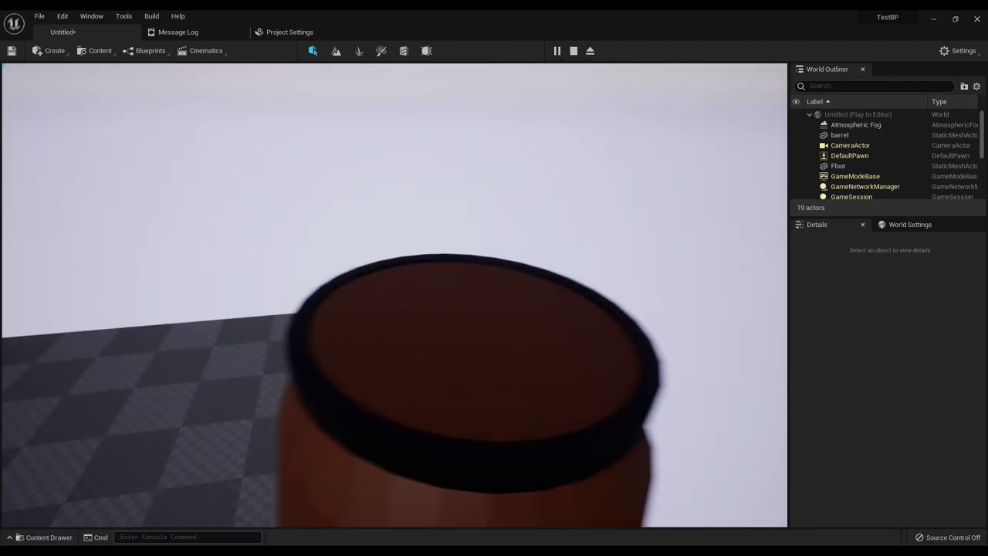
{"action": "key", "text": "w"}
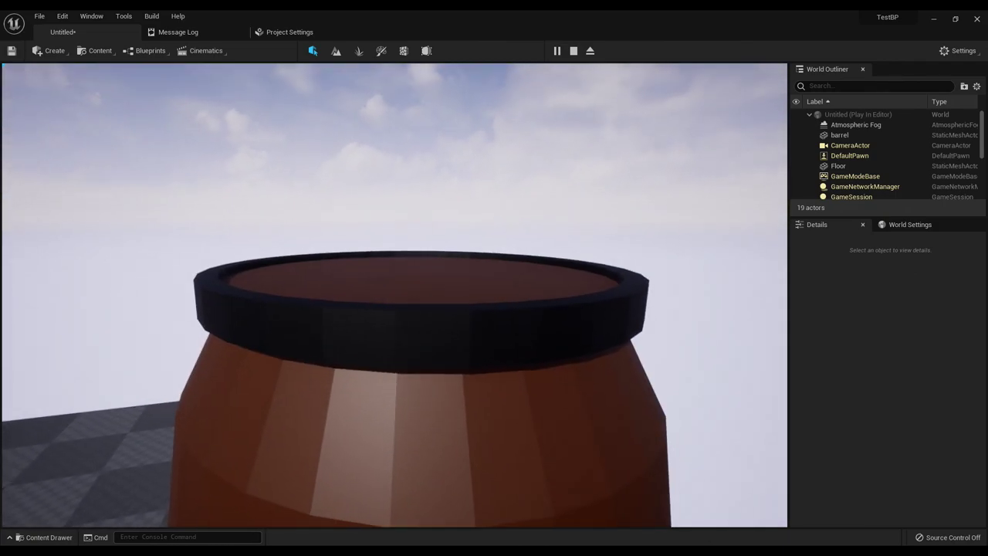
{"action": "key", "text": "s"}
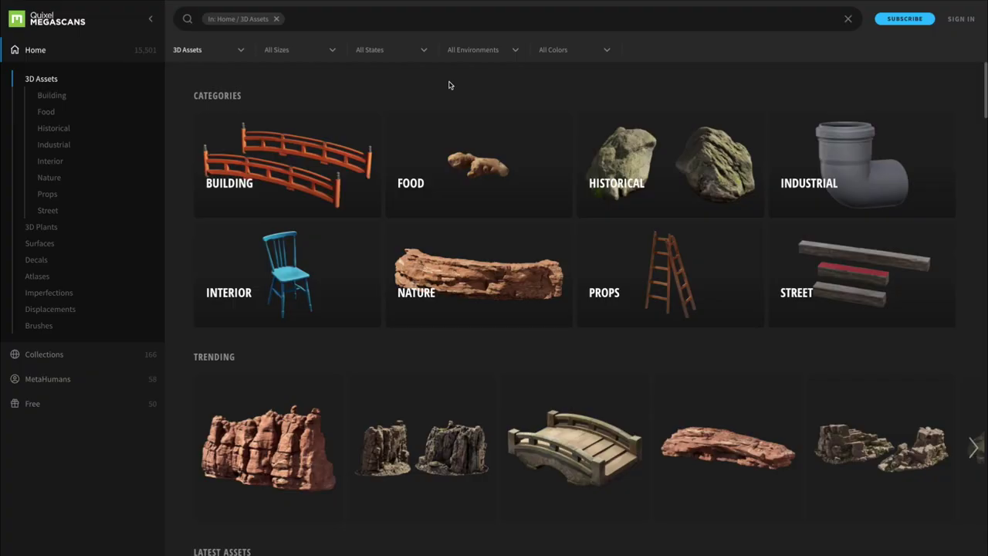
Step: Scroll the Megascans 3D Assets page past the Trending and Latest Assets rows
{"action": "scroll", "coordinate": [450, 85], "scroll_direction": "down", "scroll_amount": 3}
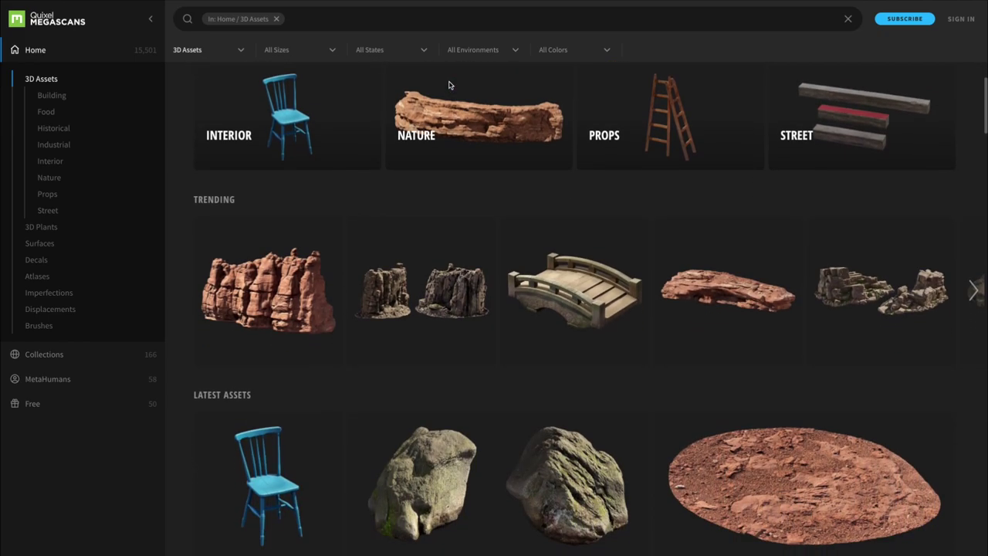
{"action": "scroll", "coordinate": [450, 85], "scroll_direction": "down", "scroll_amount": 5}
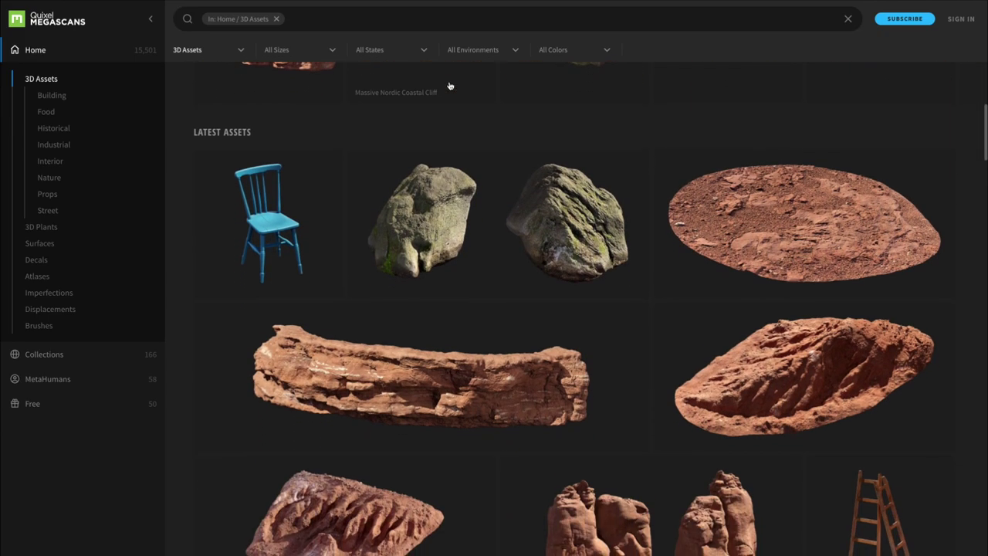
{"action": "scroll", "coordinate": [450, 85], "scroll_direction": "down", "scroll_amount": 9}
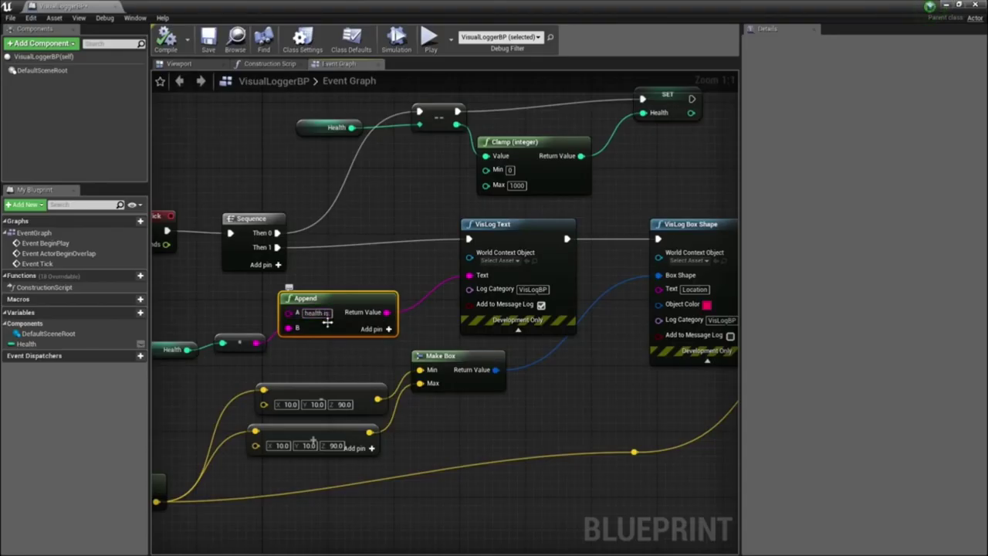
Step: Pan the event graph left and select the VisLog Text and VisLog Box Shape nodes
{"action": "right_click_drag", "start_coordinate": [515, 246], "coordinate": [307, 249]}
{"action": "left_click", "coordinate": [422, 246]}
{"action": "left_click", "coordinate": [542, 248]}
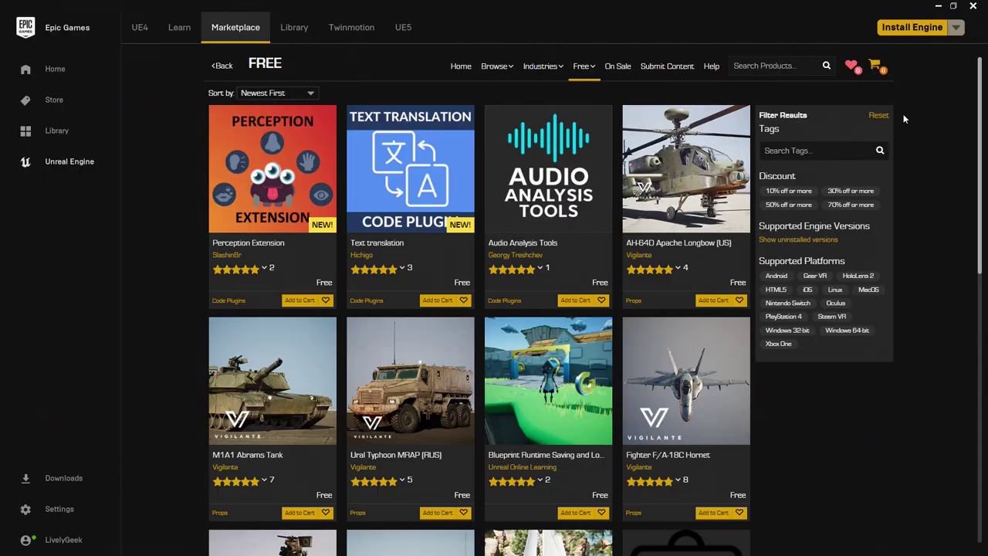
Step: Scroll the Marketplace Free listing down to items like Niagara UI Renderer and PoseAI LiveLink
{"action": "scroll", "coordinate": [905, 118], "scroll_direction": "down", "scroll_amount": 3}
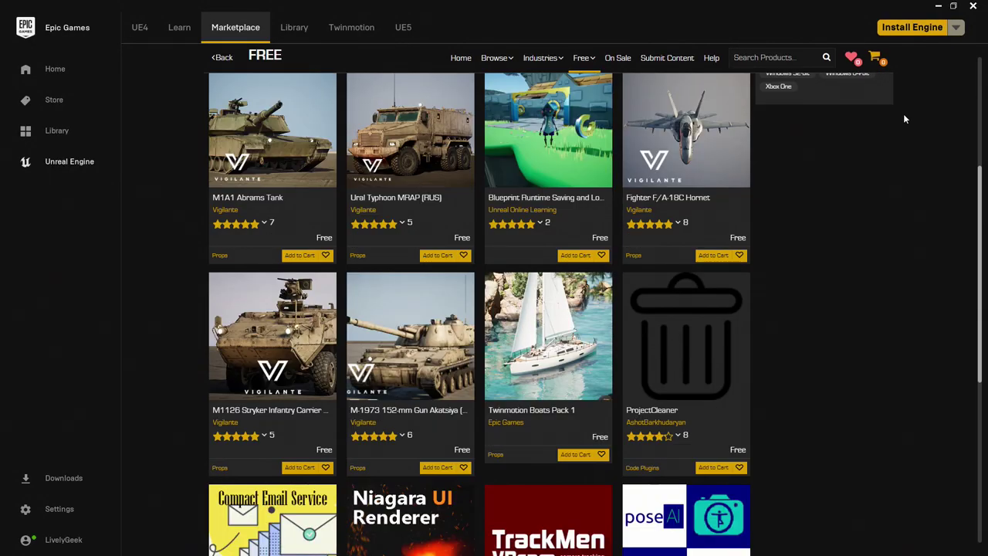
{"action": "scroll", "coordinate": [905, 118], "scroll_direction": "down", "scroll_amount": 3}
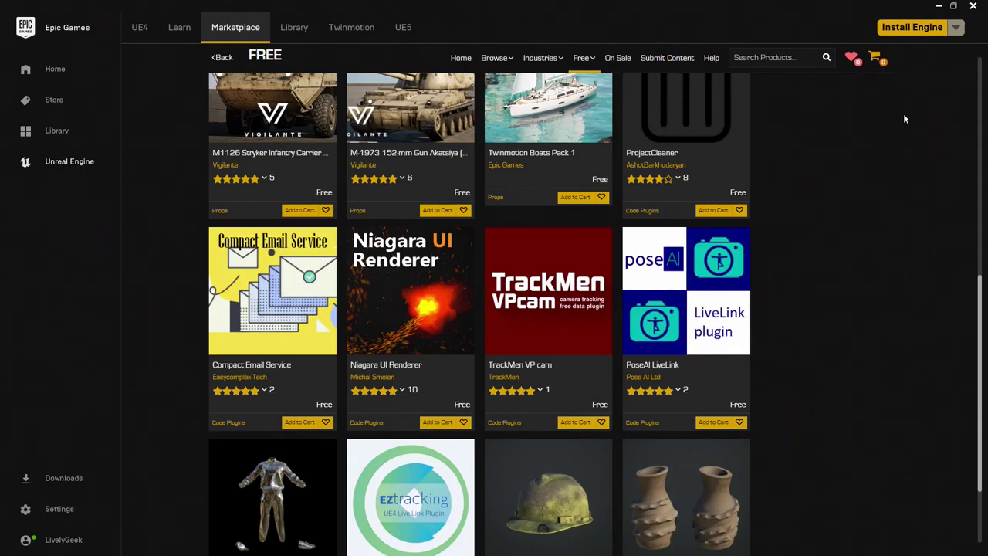